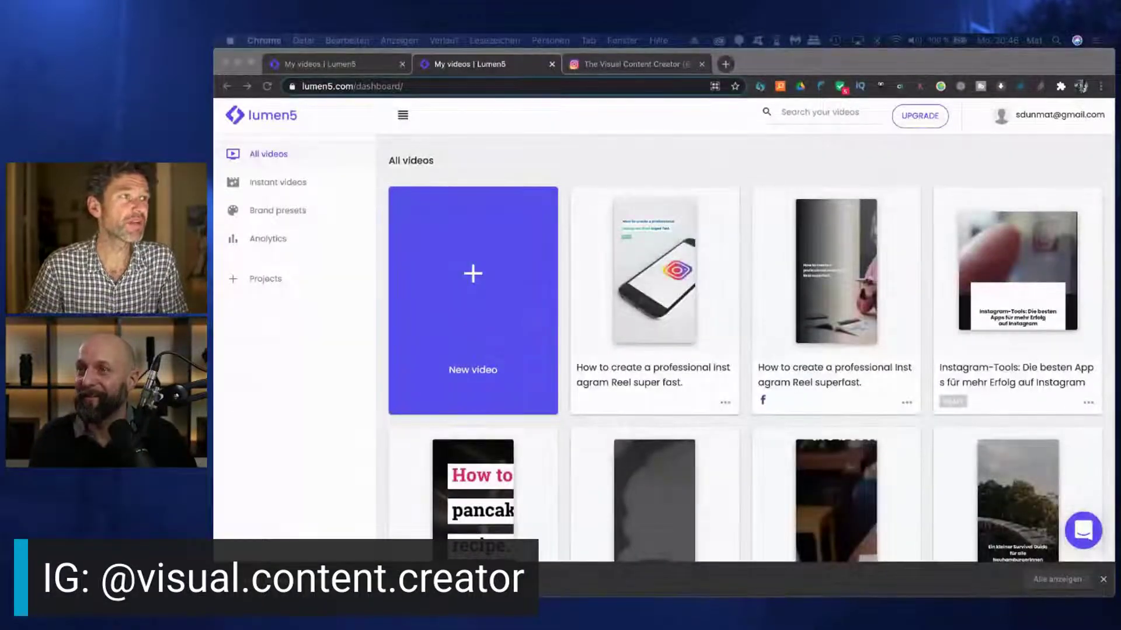
Switch to the channel's Instagram profile and play its latest story.
left_click(636, 63)
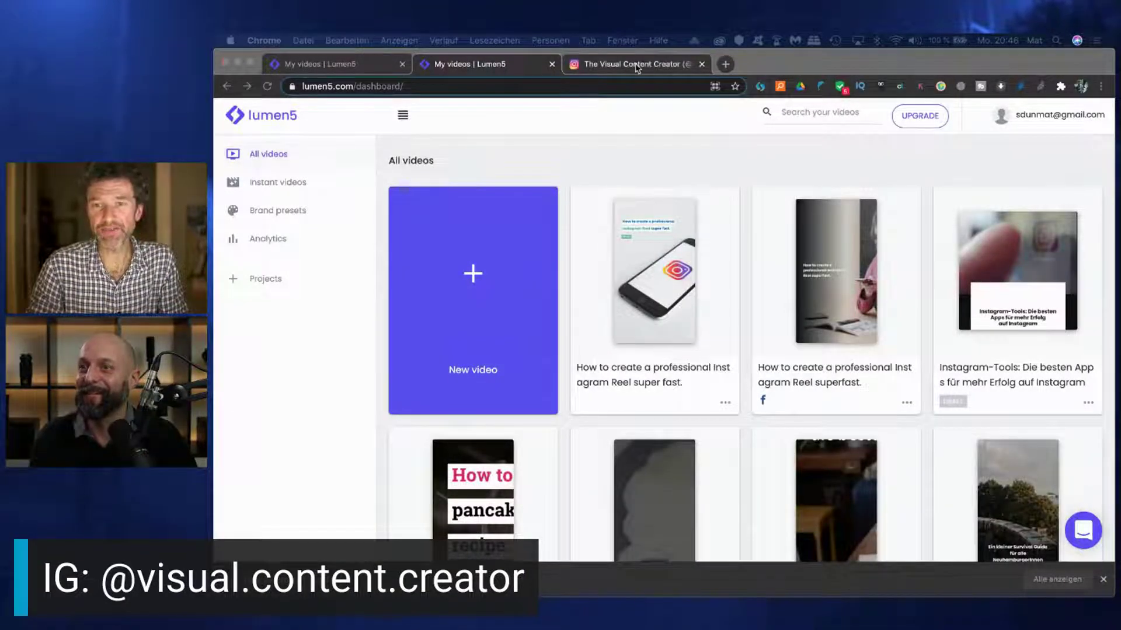
left_click(441, 206)
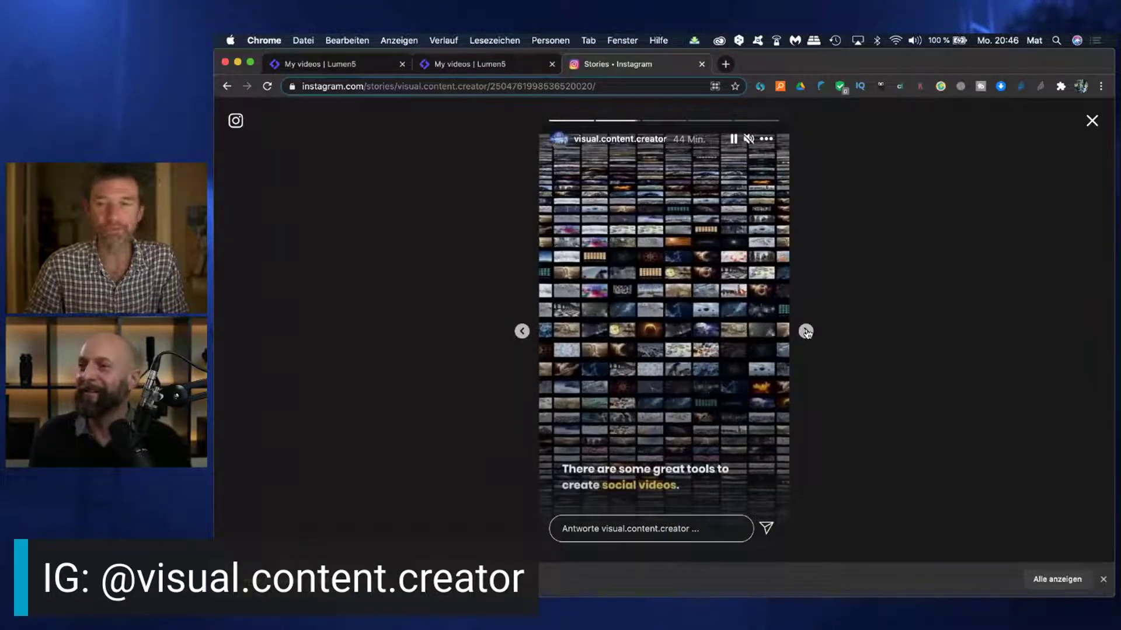
Skip through the Instagram stories, then return to the Lumen5 video dashboard.
left_click(805, 331)
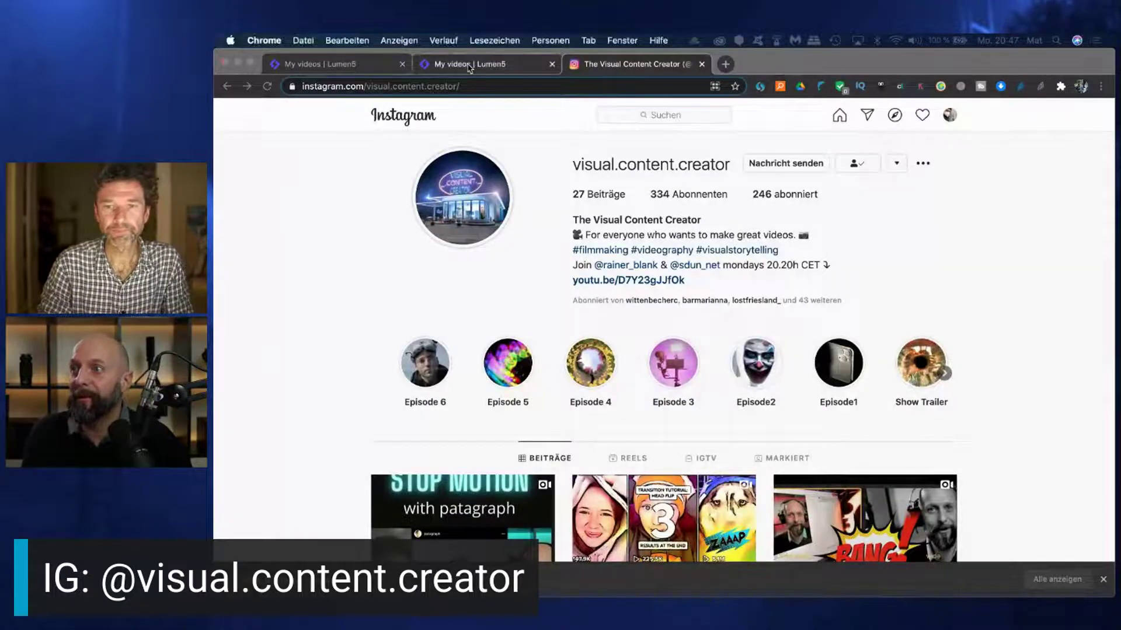
left_click(474, 66)
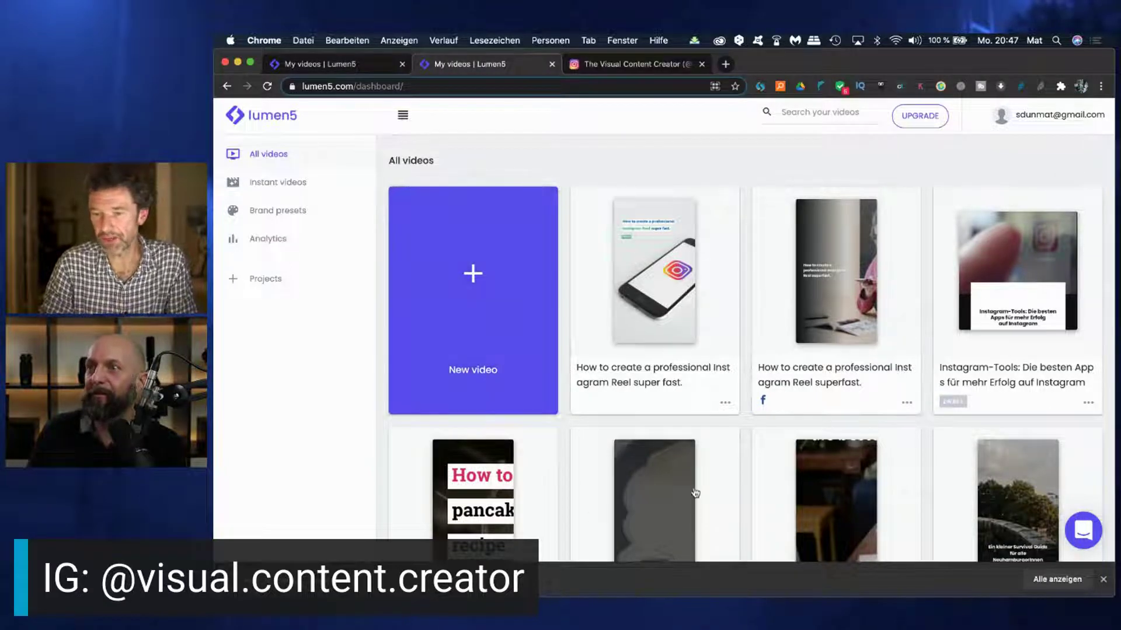
Start a new Lumen5 video and choose to enter your own script.
scroll(694, 494, "down", 2)
scroll(695, 493, "up", 2)
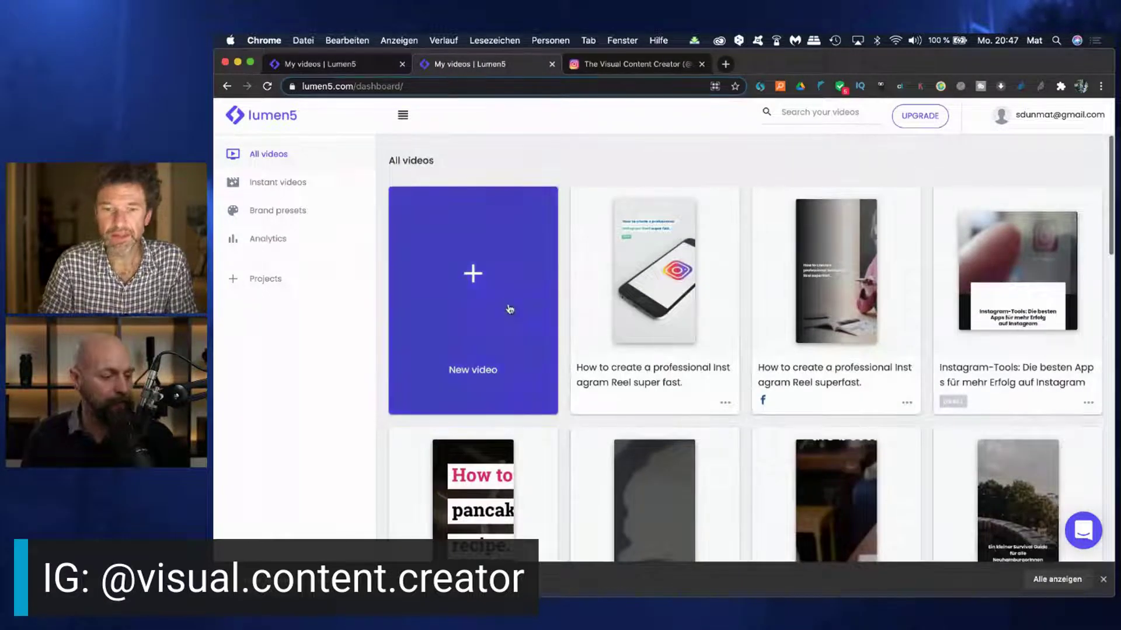
left_click(468, 287)
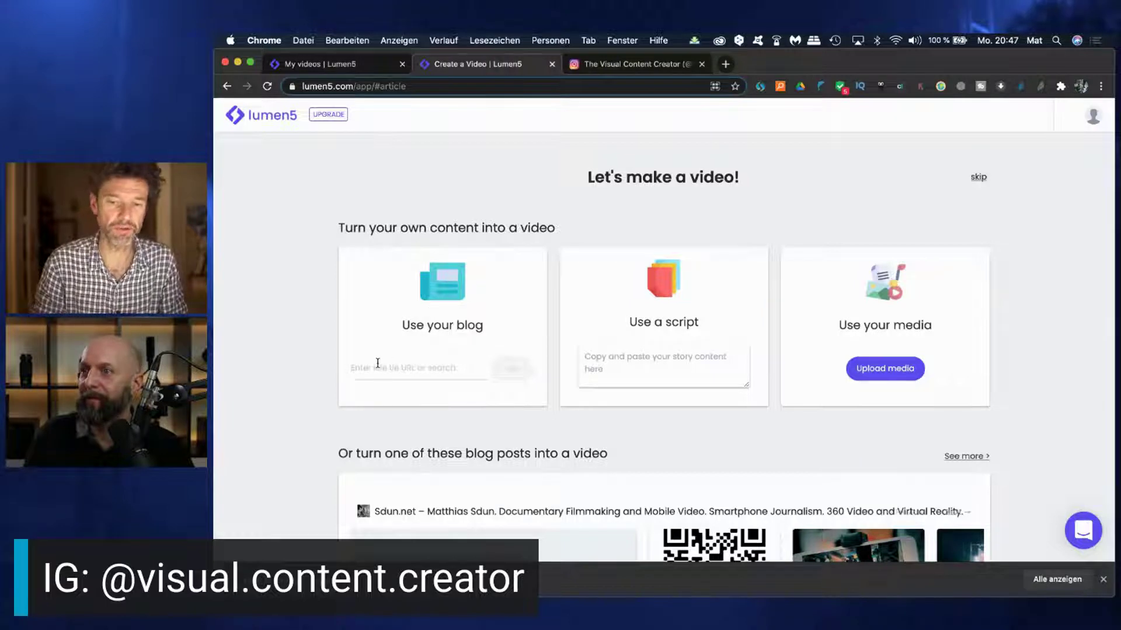
left_click(604, 360)
Paste the Reel script, change 'superfast' to 'super fast', and submit it.
key("super+v")
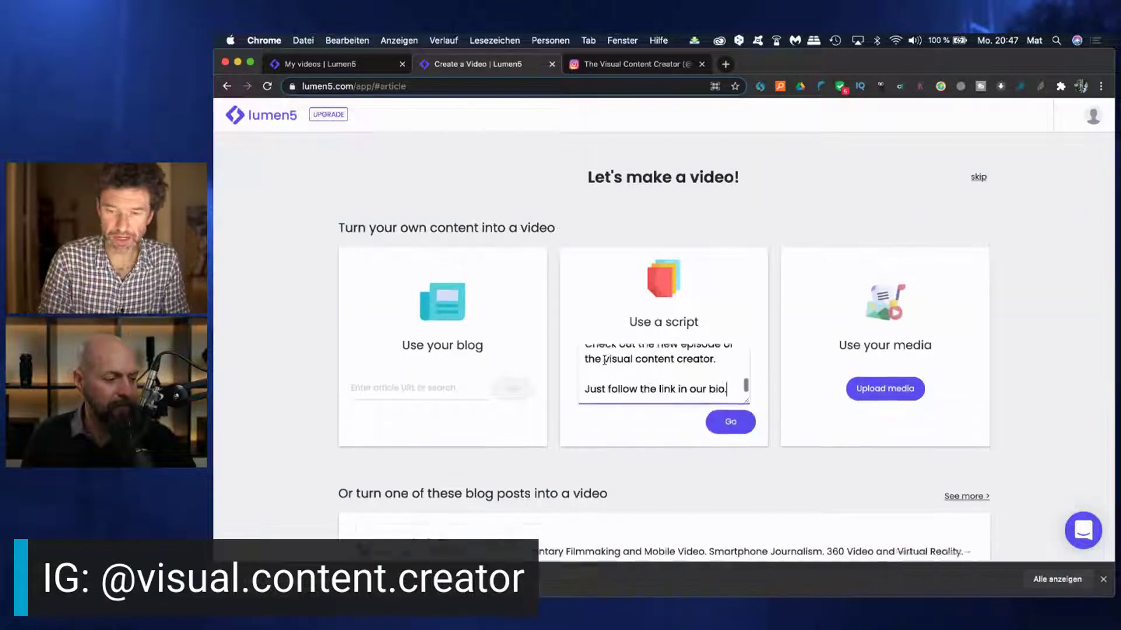
scroll(685, 372, "up", 5)
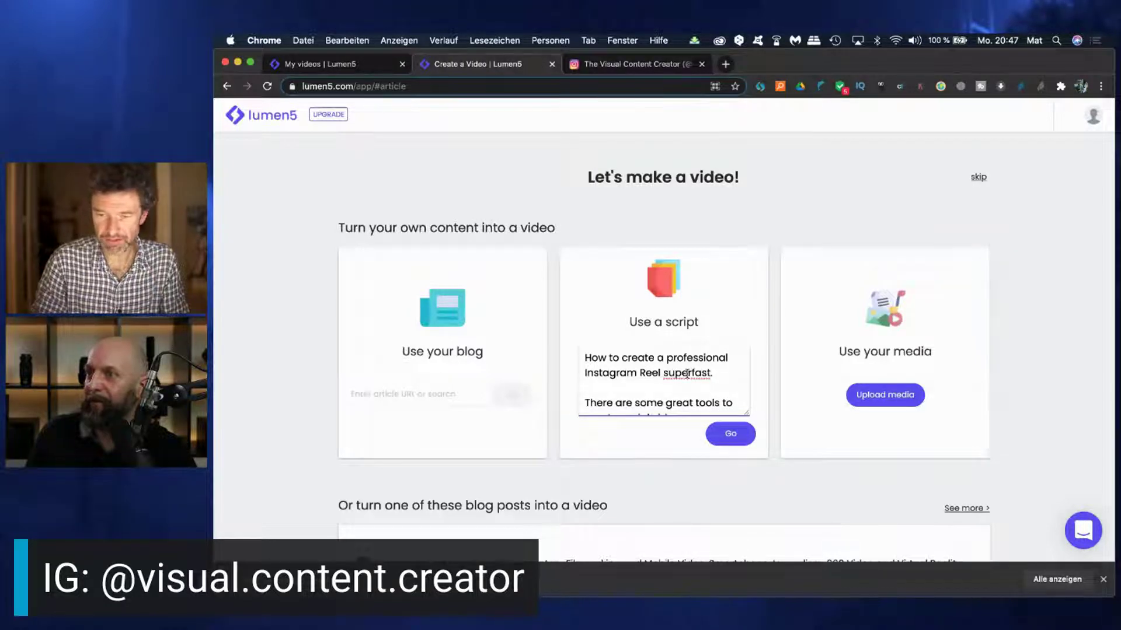
left_click(687, 374)
scroll(631, 391, "down", 3)
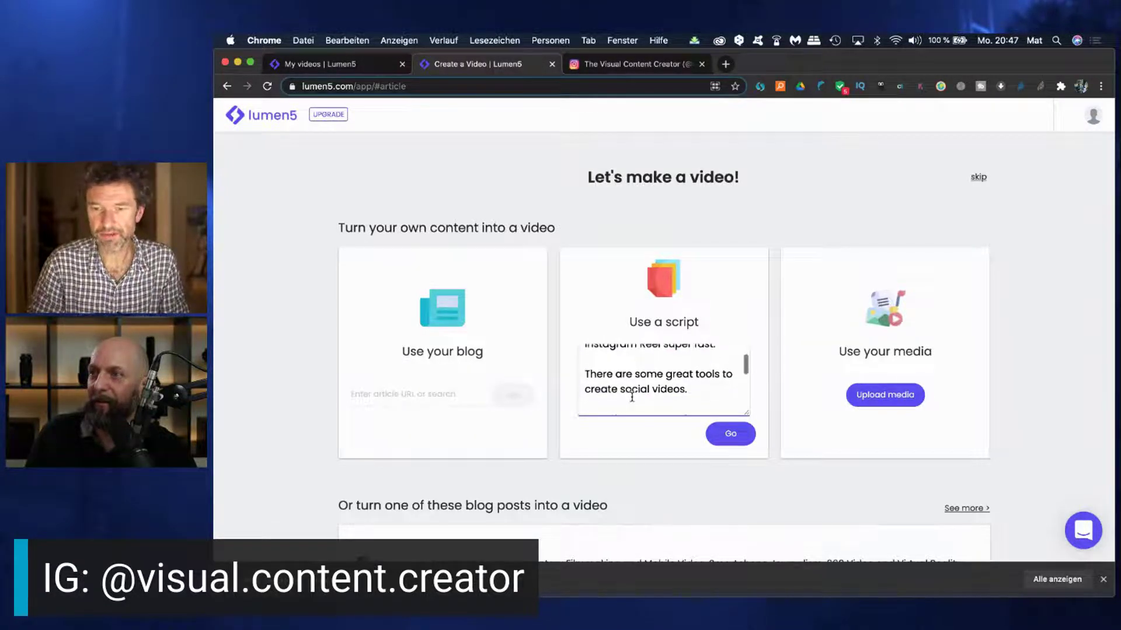
scroll(631, 397, "up", 2)
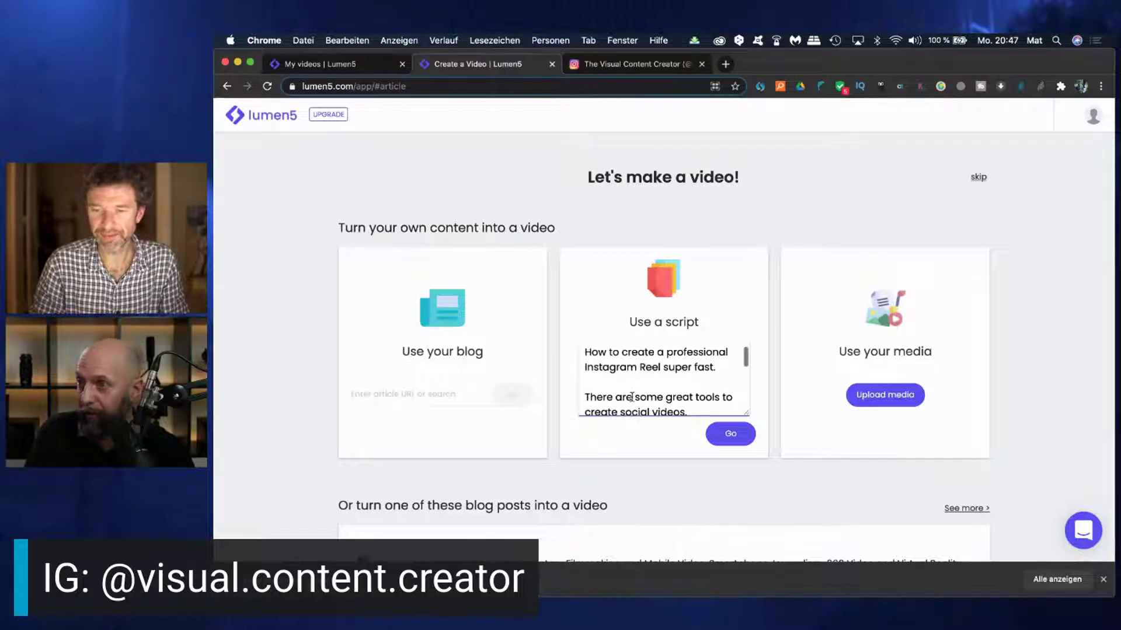
scroll(635, 387, "down", 1)
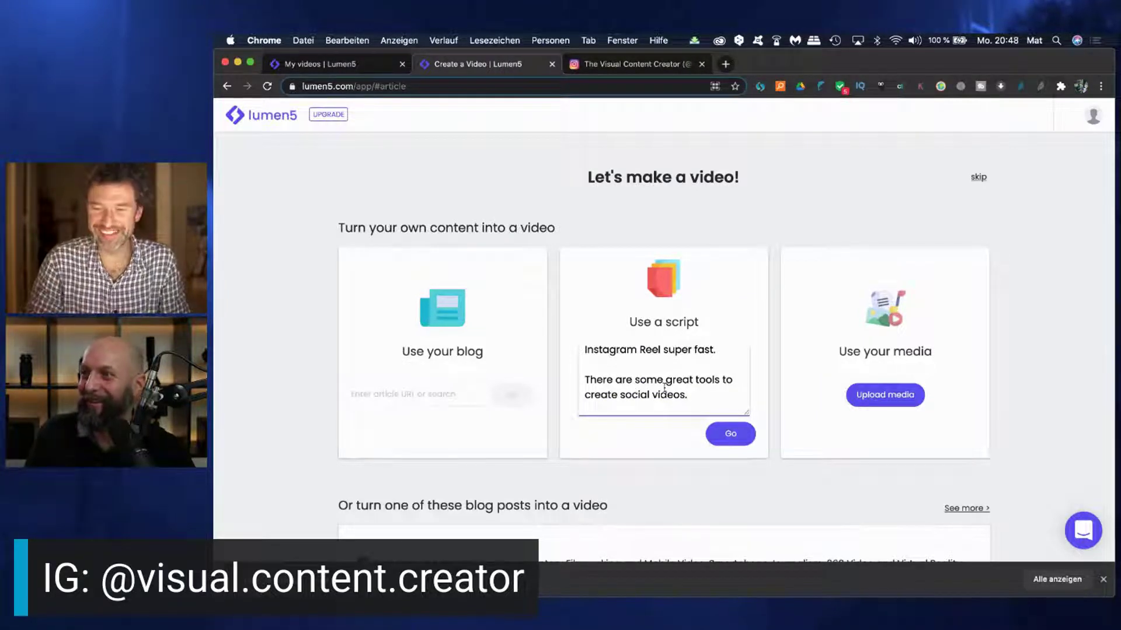
scroll(665, 396, "down", 1)
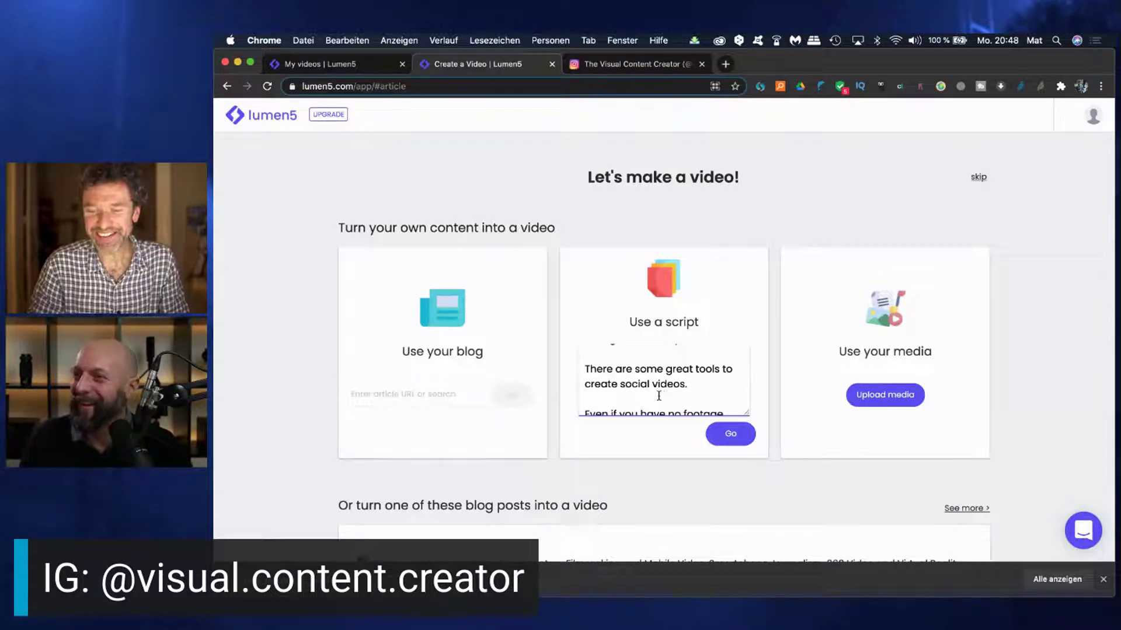
scroll(663, 397, "down", 2)
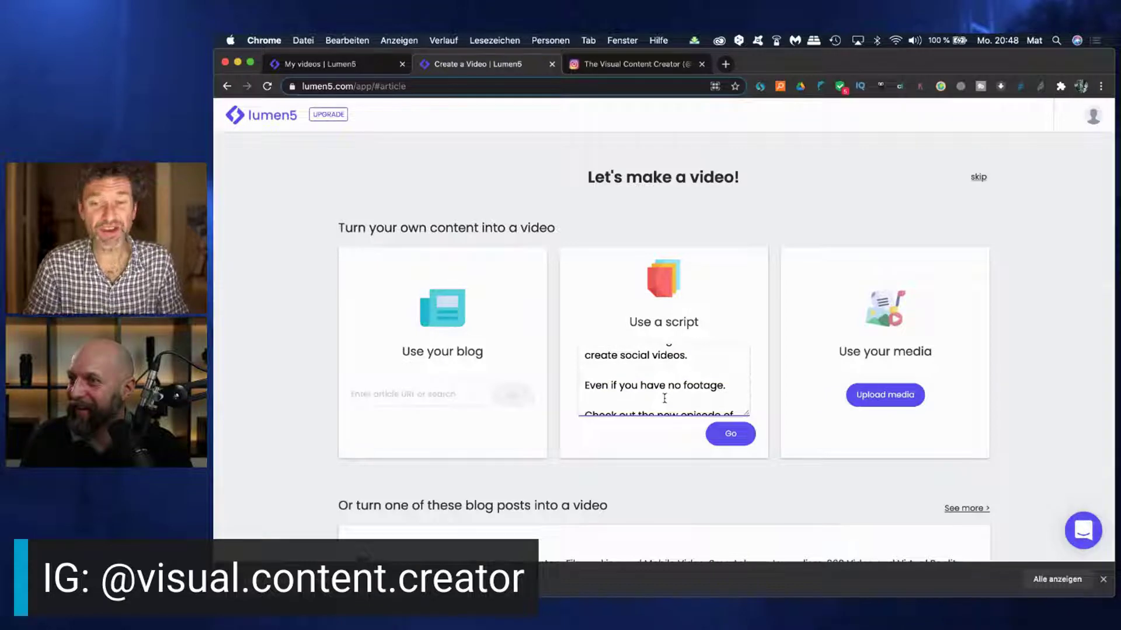
scroll(664, 398, "down", 4)
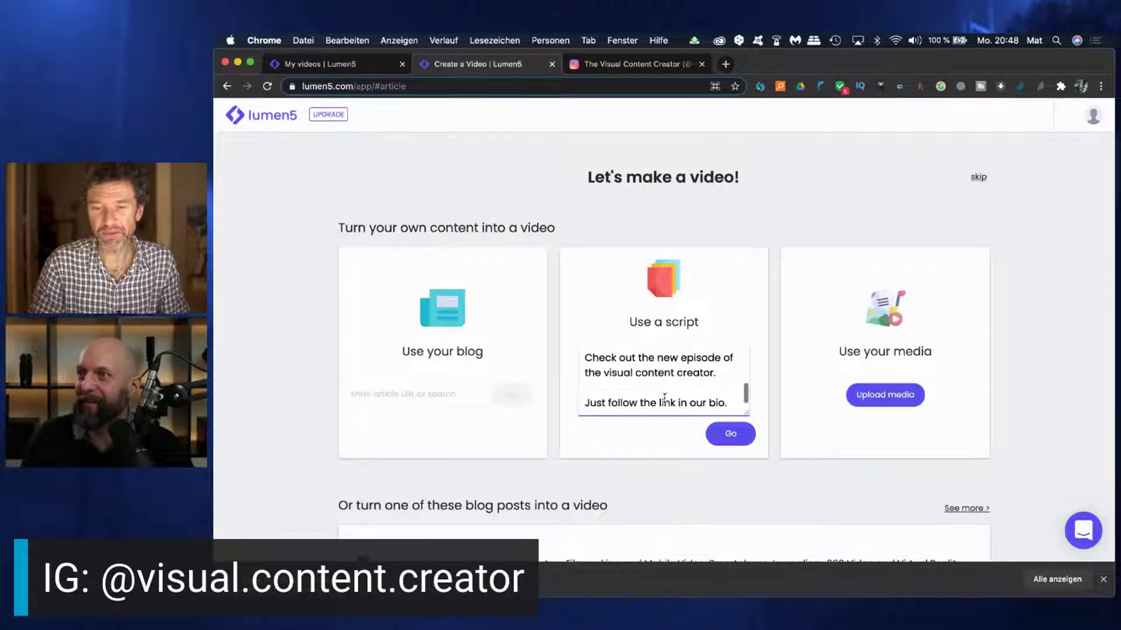
scroll(664, 397, "down", 1)
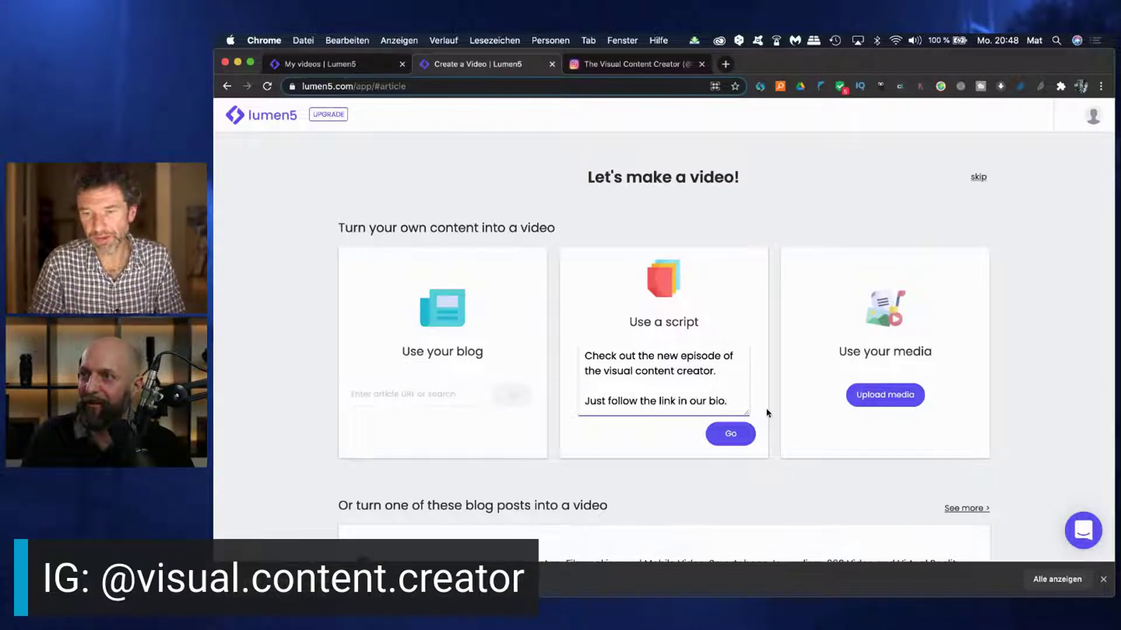
left_click(727, 434)
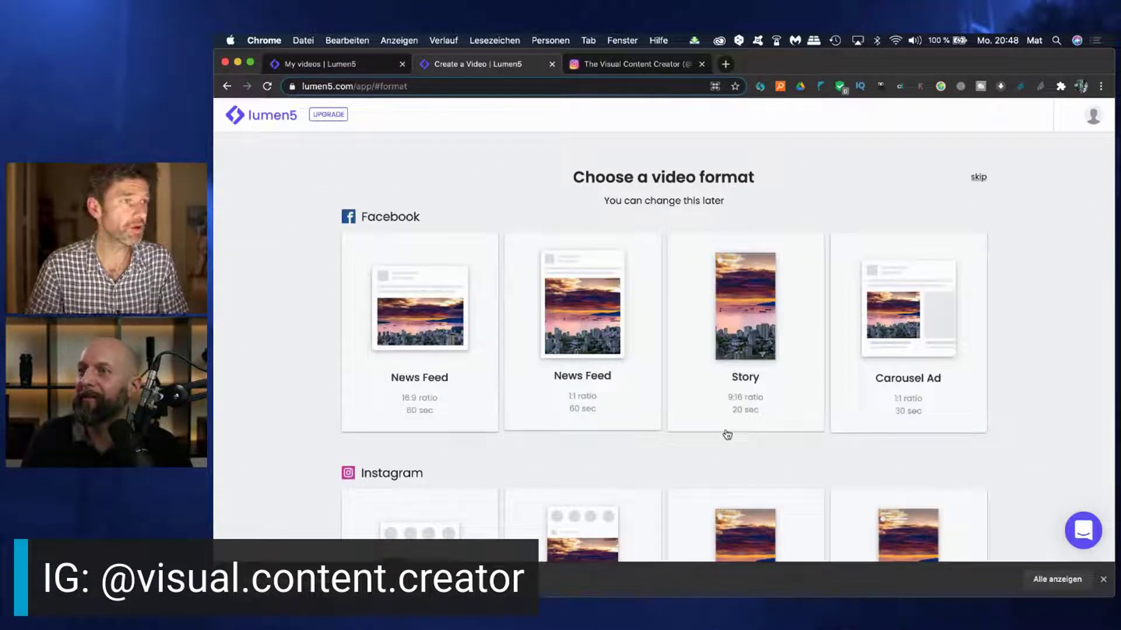
scroll(547, 389, "down", 1)
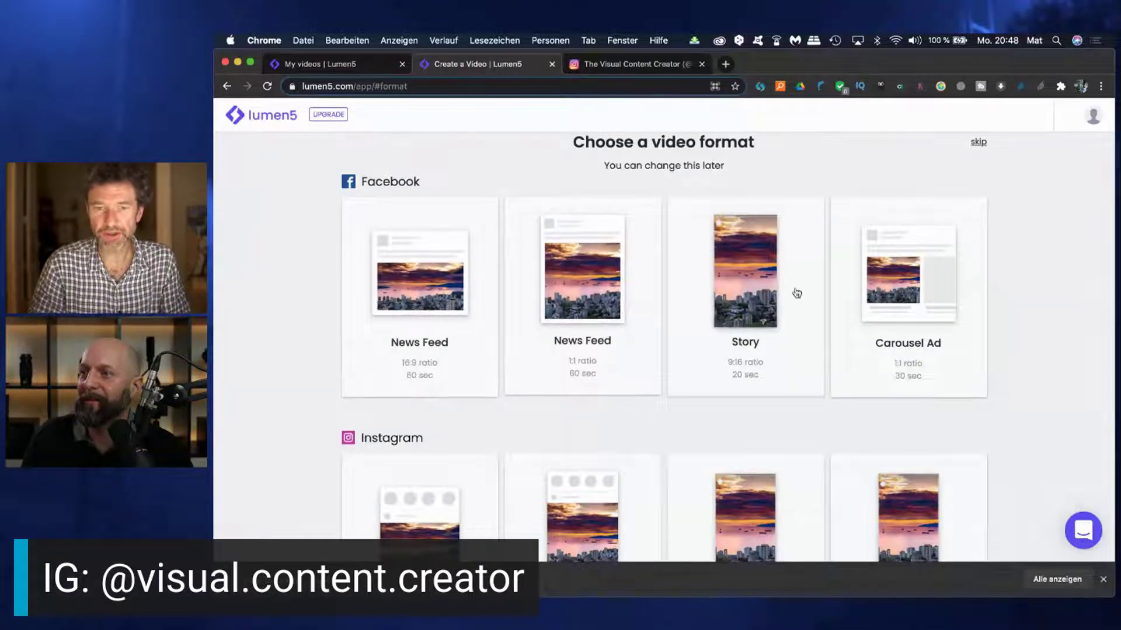
scroll(805, 290, "down", 2)
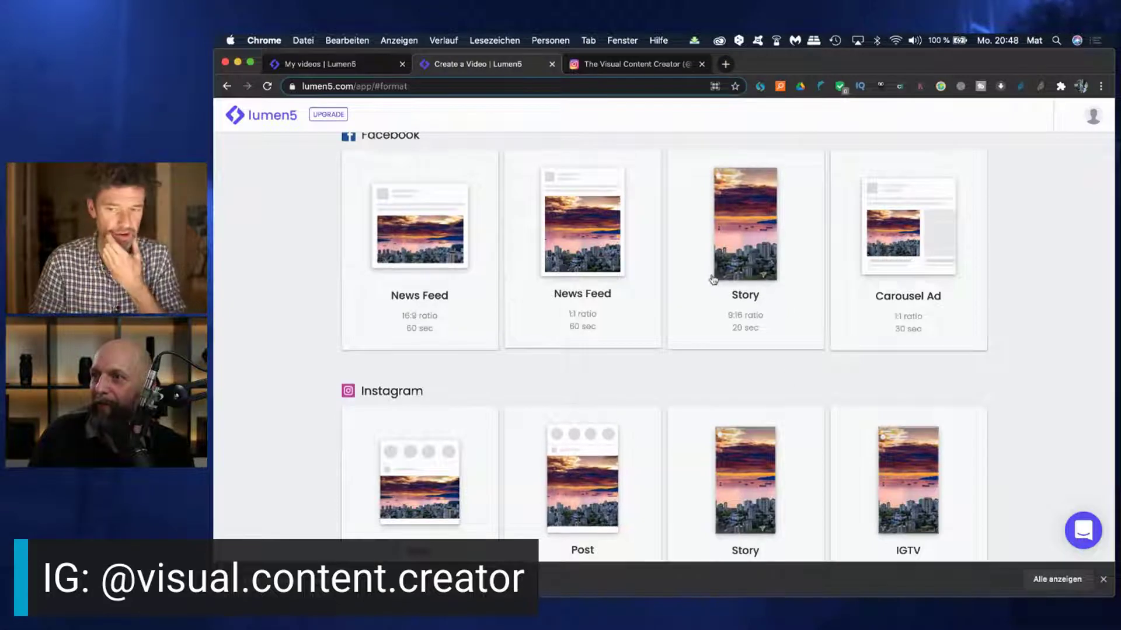
scroll(696, 313, "down", 5)
scroll(698, 313, "down", 1)
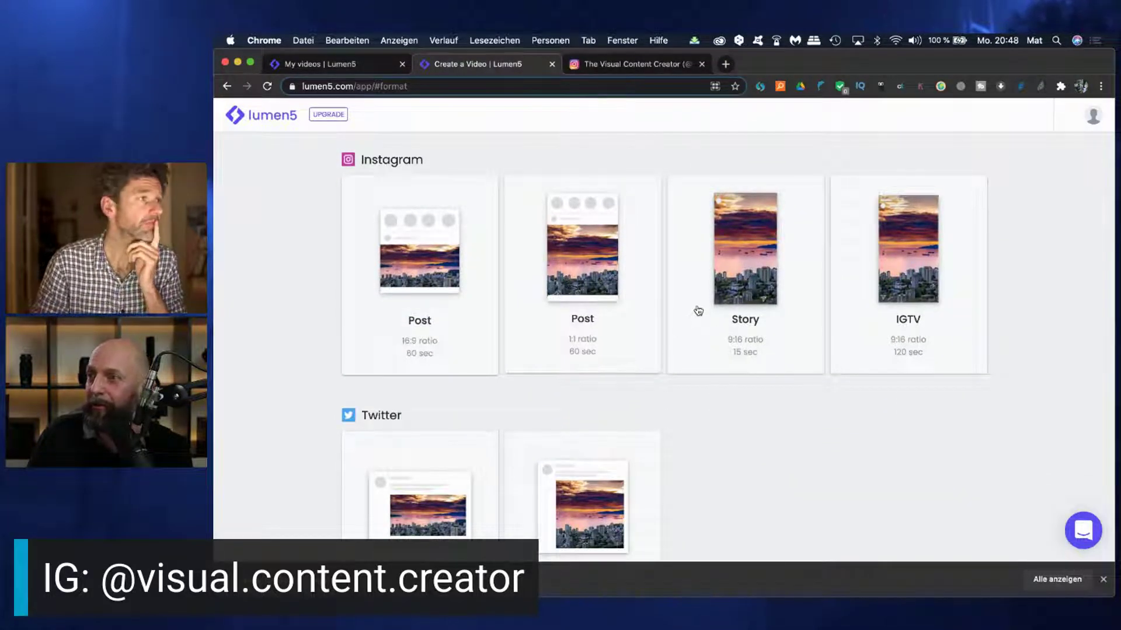
scroll(692, 393, "down", 1)
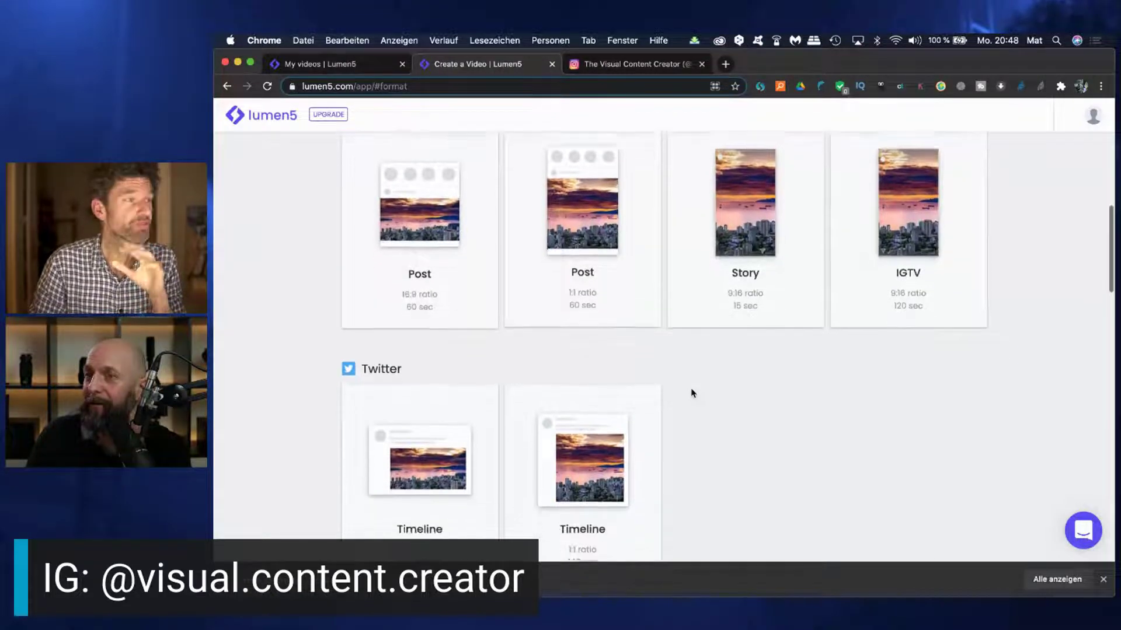
scroll(692, 393, "down", 8)
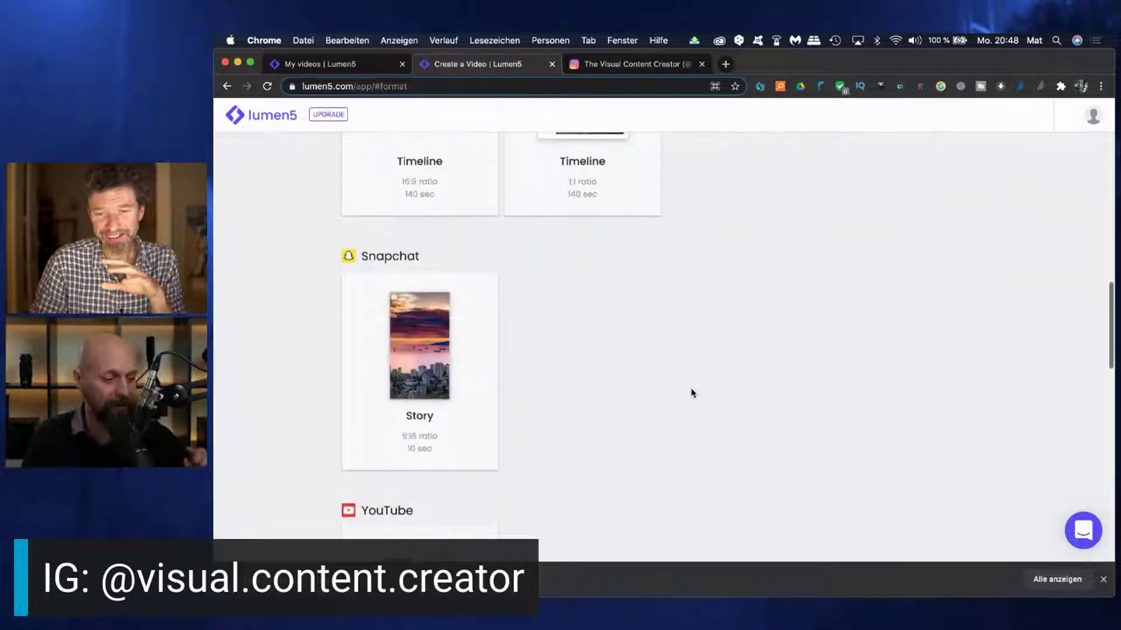
scroll(692, 393, "down", 14)
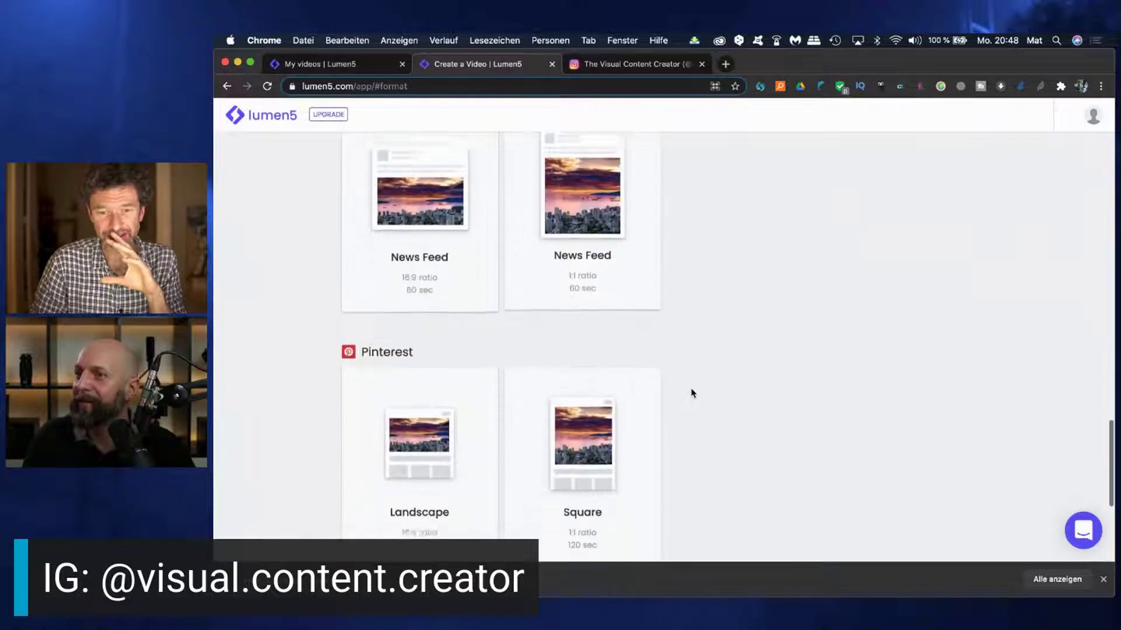
scroll(692, 392, "up", 2)
scroll(692, 392, "down", 6)
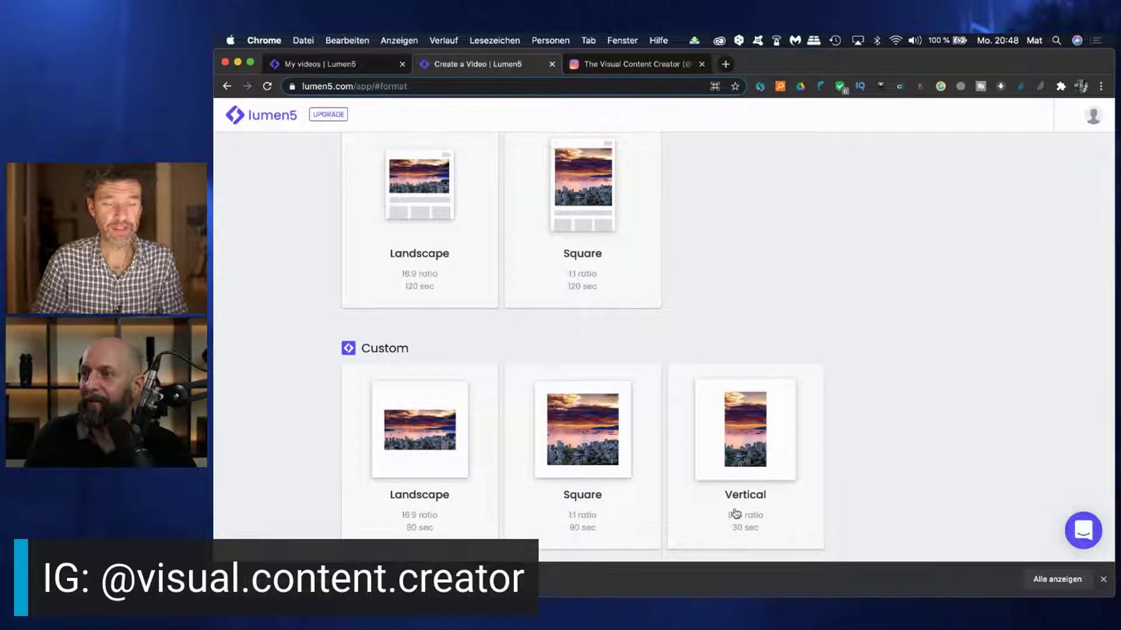
left_click(735, 427)
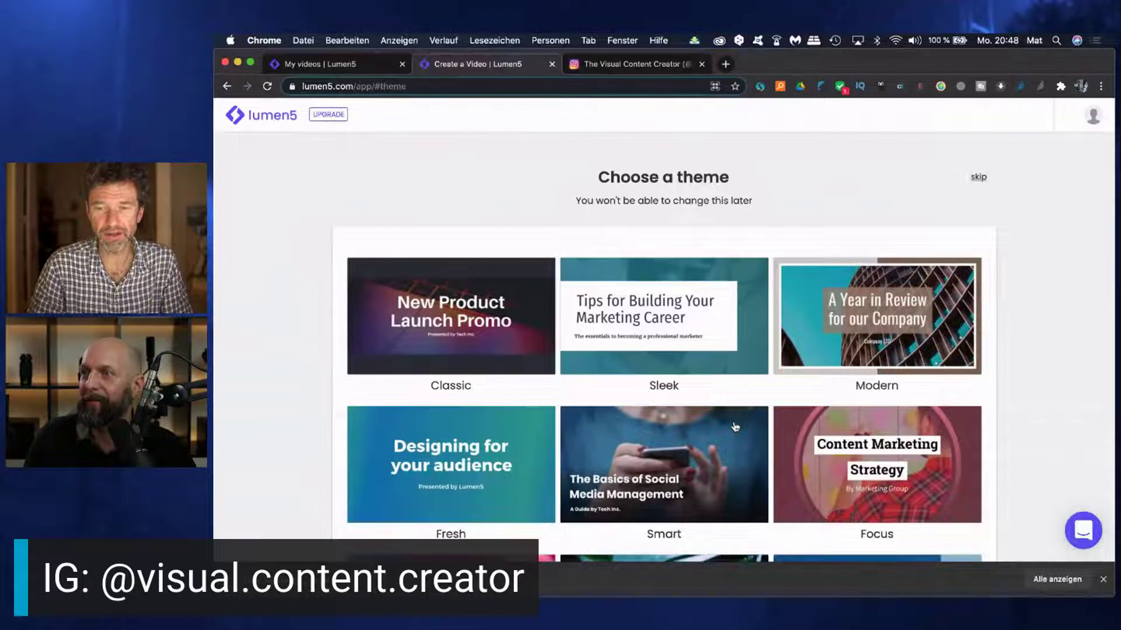
Browse the Classic, Fresh, Lively and Regal themes and choose Lively.
scroll(554, 459, "down", 3)
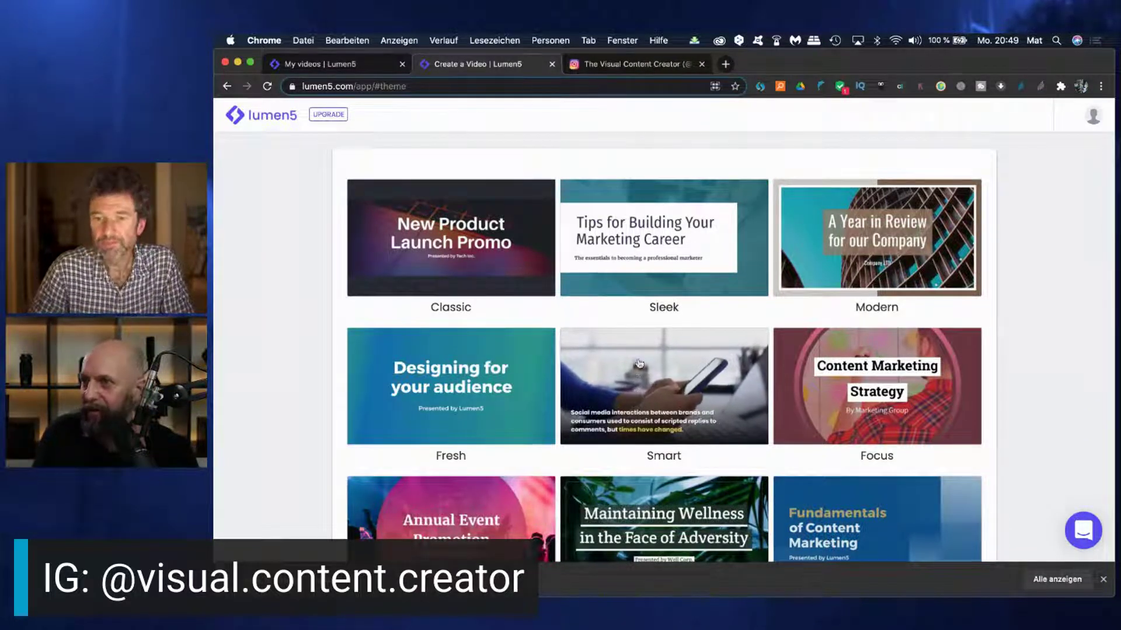
scroll(642, 385, "down", 1)
scroll(644, 384, "down", 3)
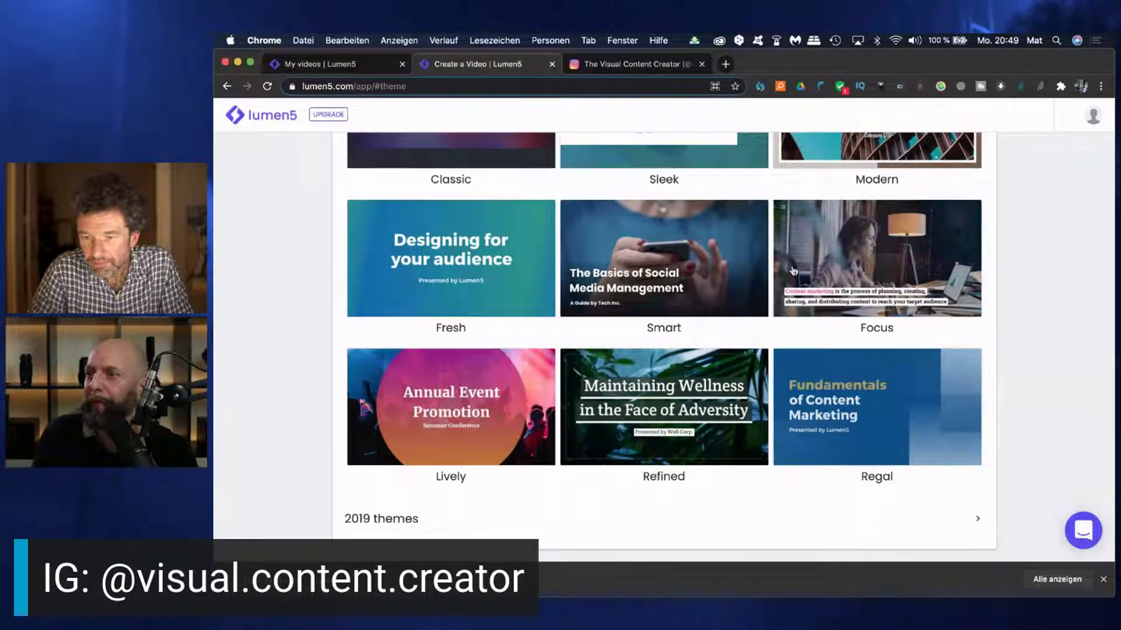
scroll(732, 266, "up", 1)
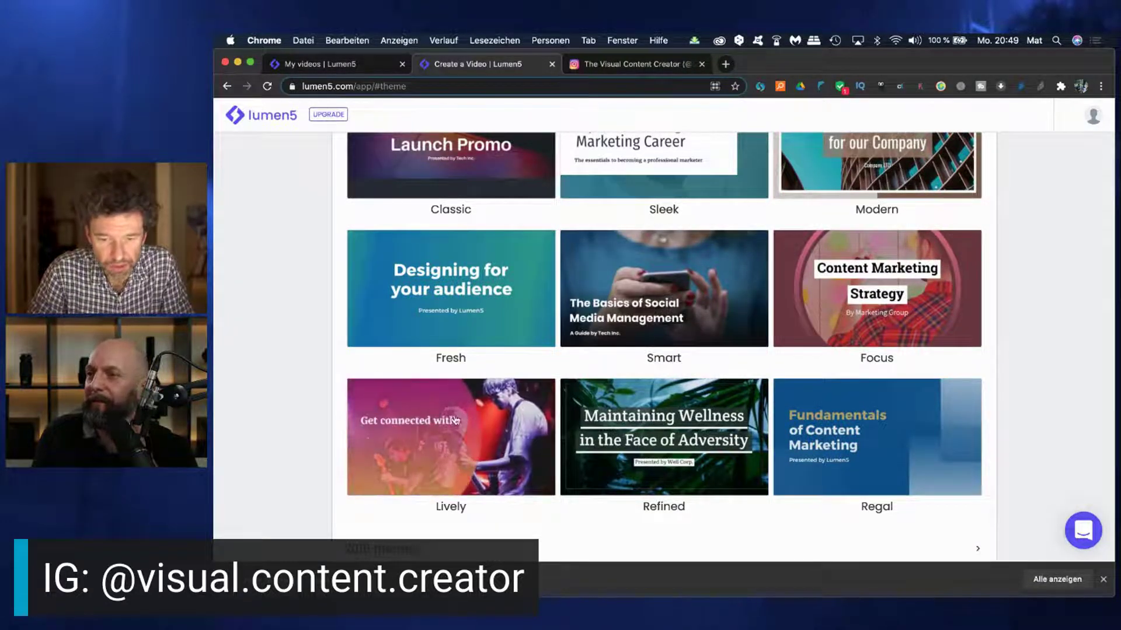
left_click(464, 450)
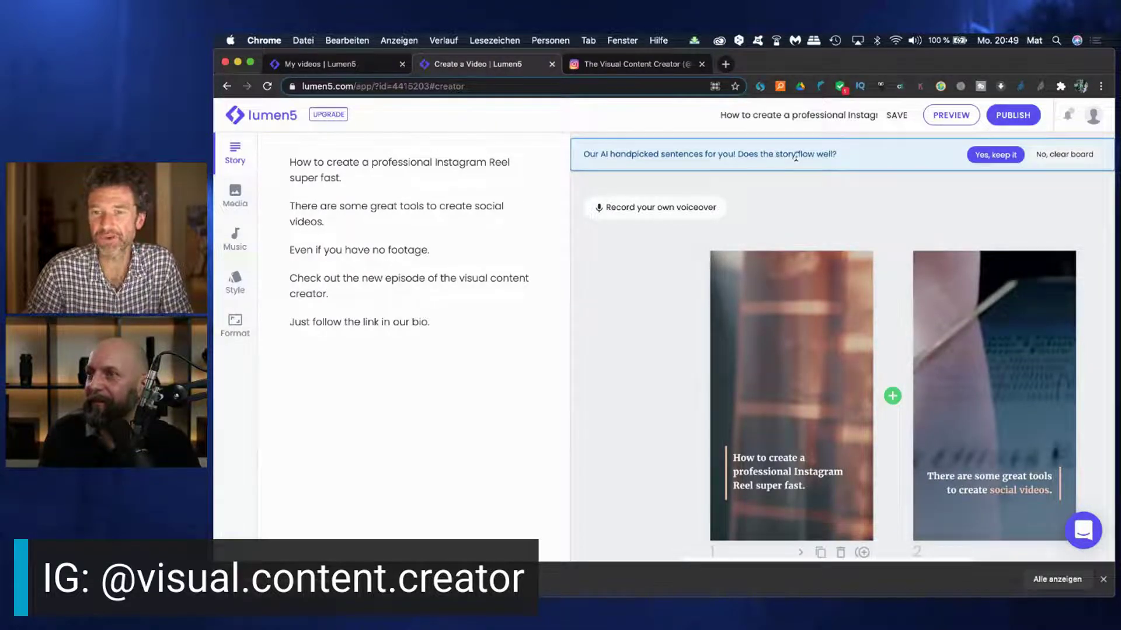
Keep the AI-picked sentences, review the five vertical slides, and select slide 1's caption.
scroll(847, 382, "right", 5)
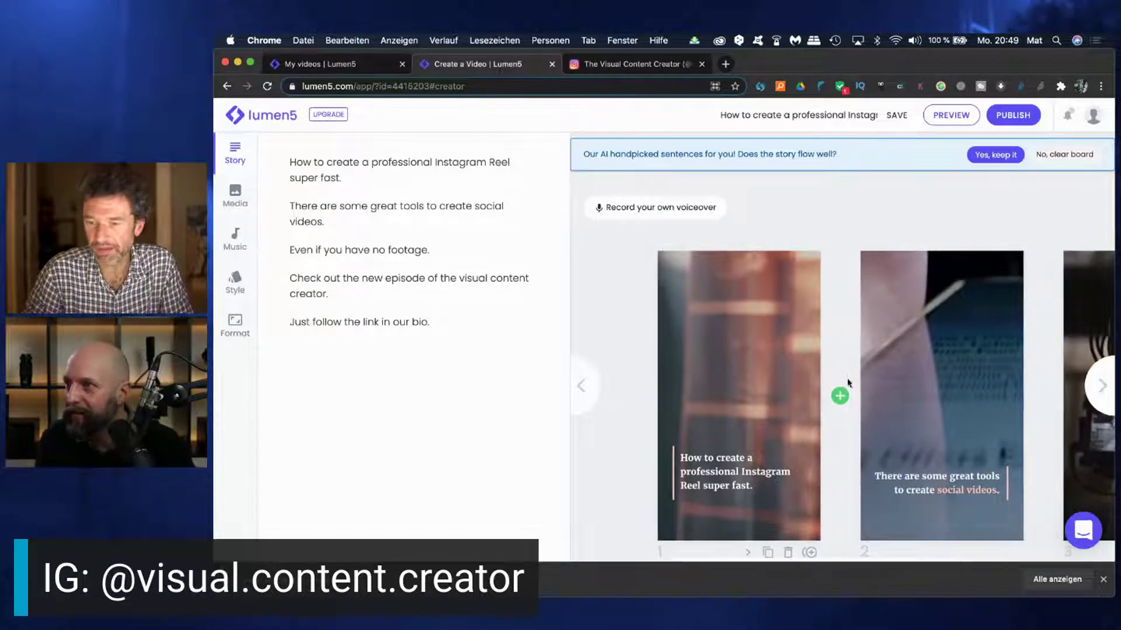
scroll(848, 382, "right", 2)
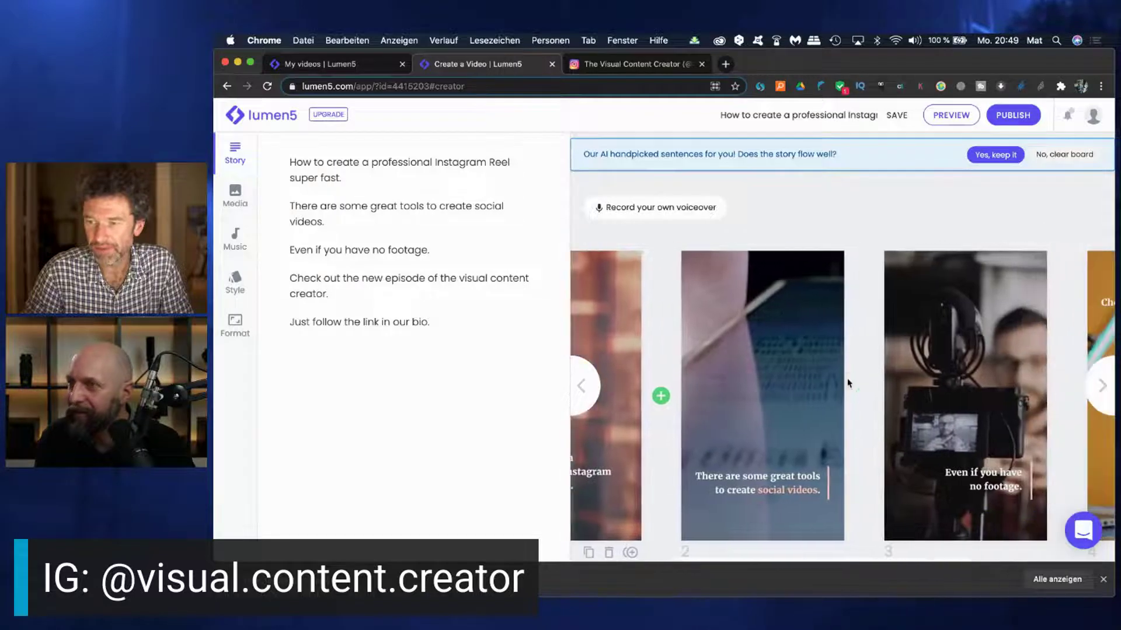
left_click(994, 155)
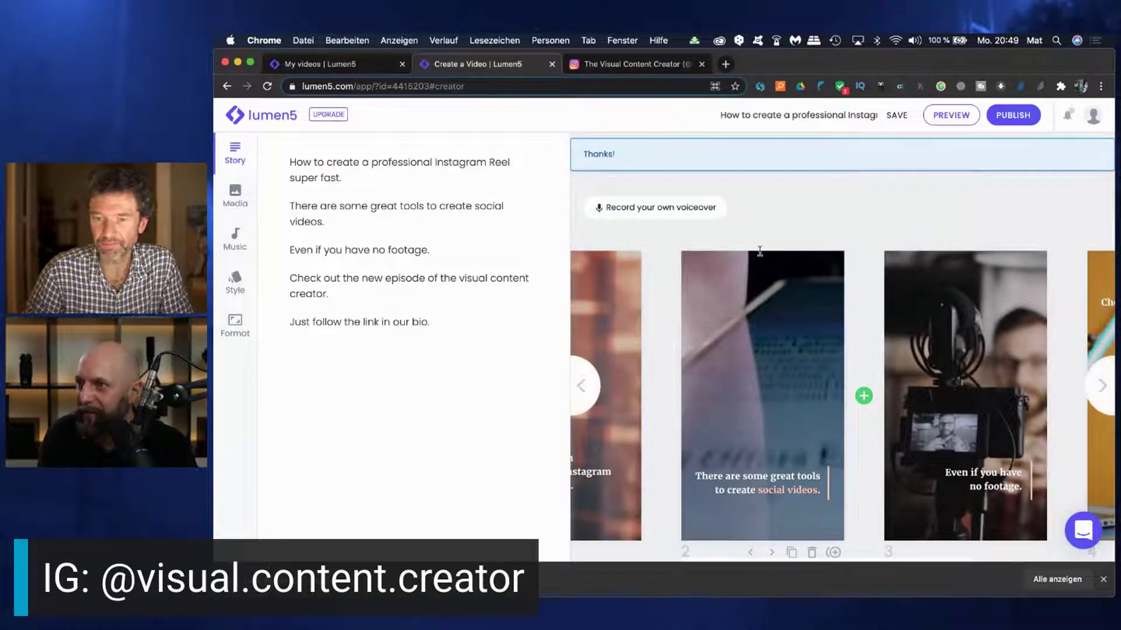
scroll(760, 251, "right", 1)
scroll(760, 251, "right", 10)
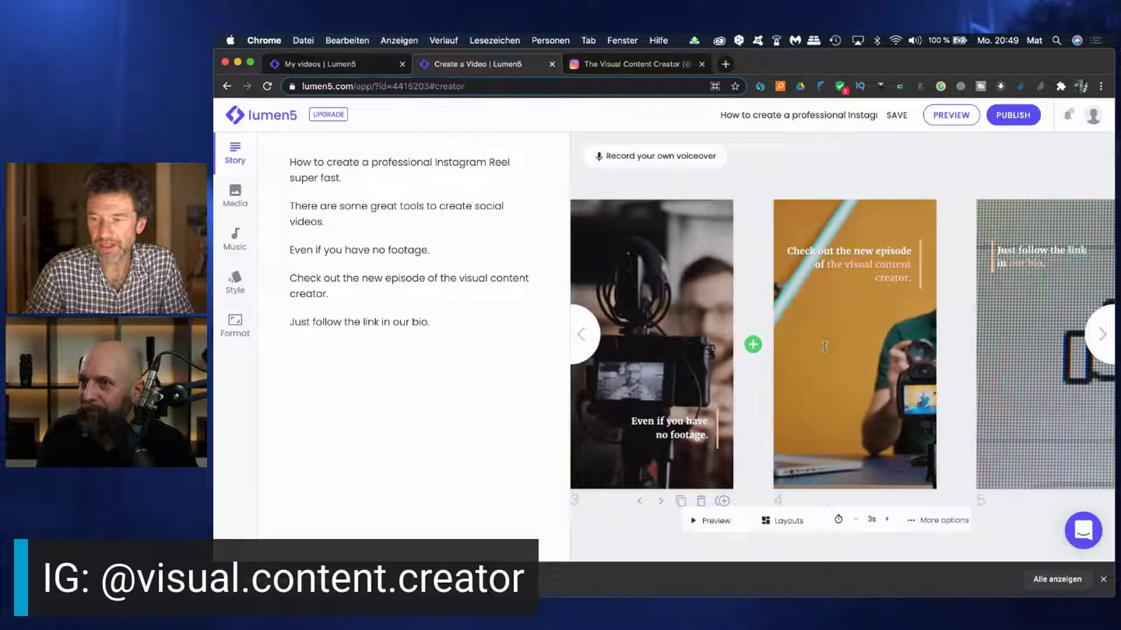
scroll(825, 348, "left", 18)
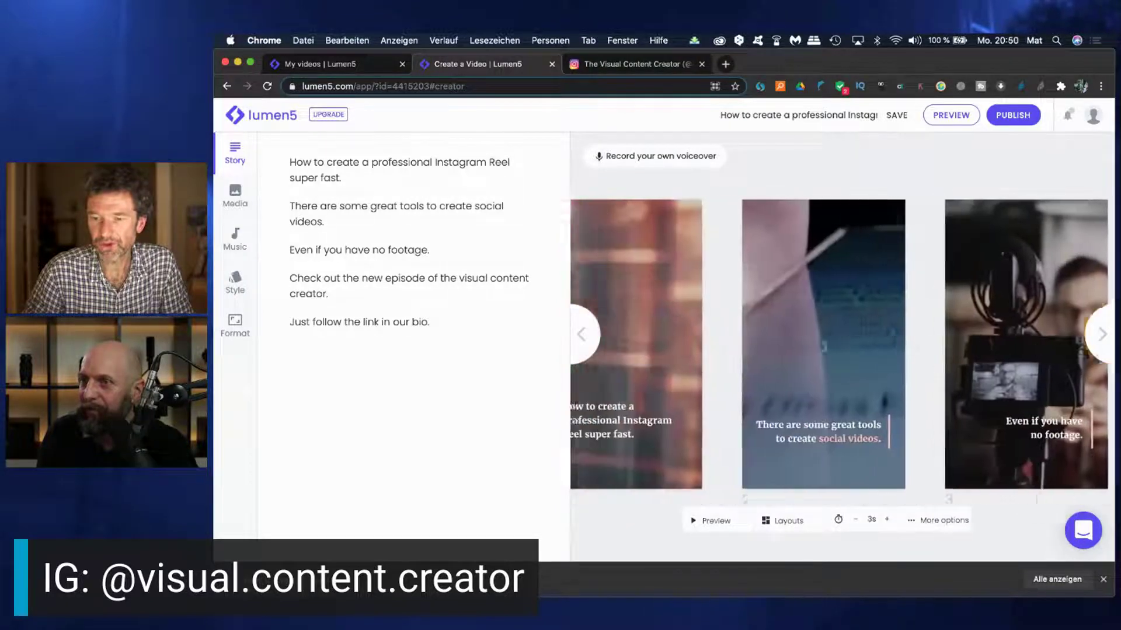
scroll(824, 347, "right", 4)
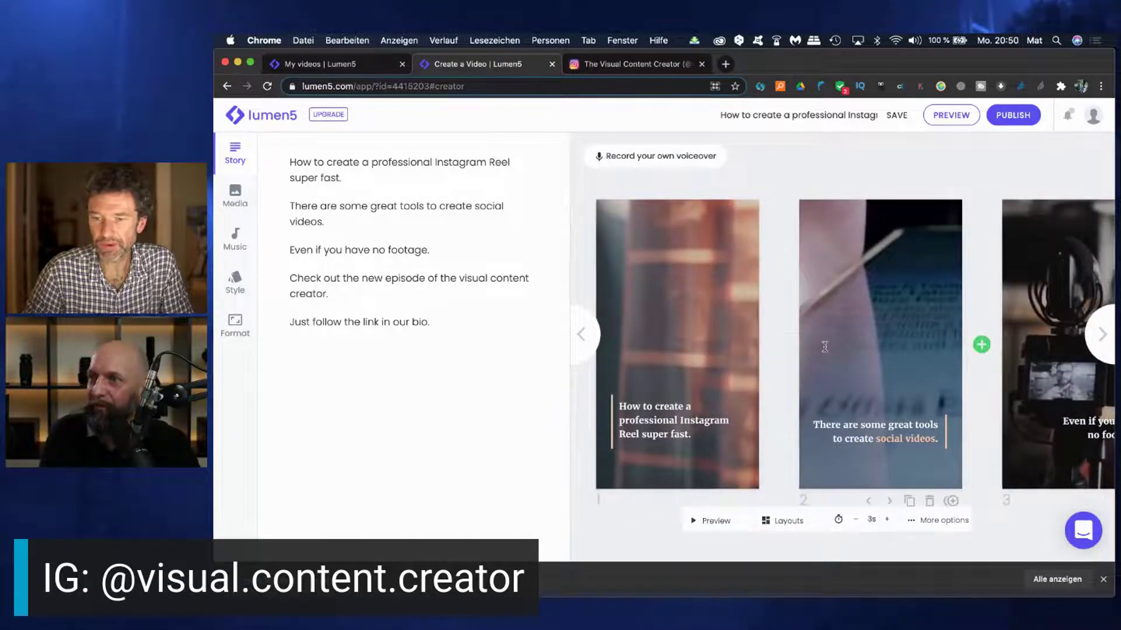
scroll(740, 366, "right", 6)
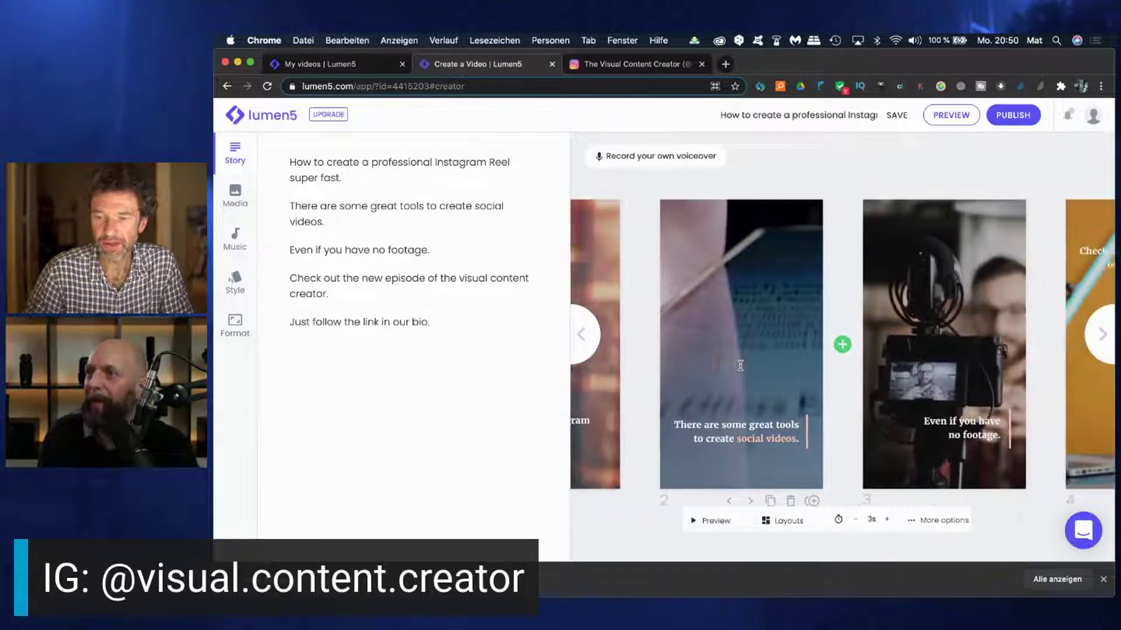
scroll(740, 366, "right", 10)
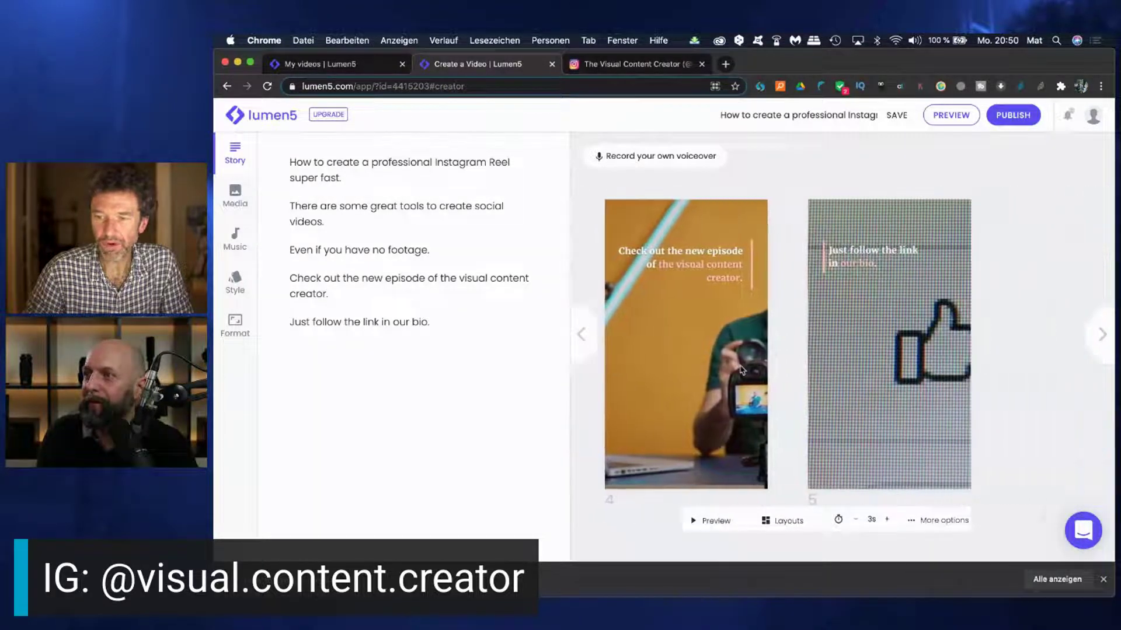
scroll(740, 370, "left", 15)
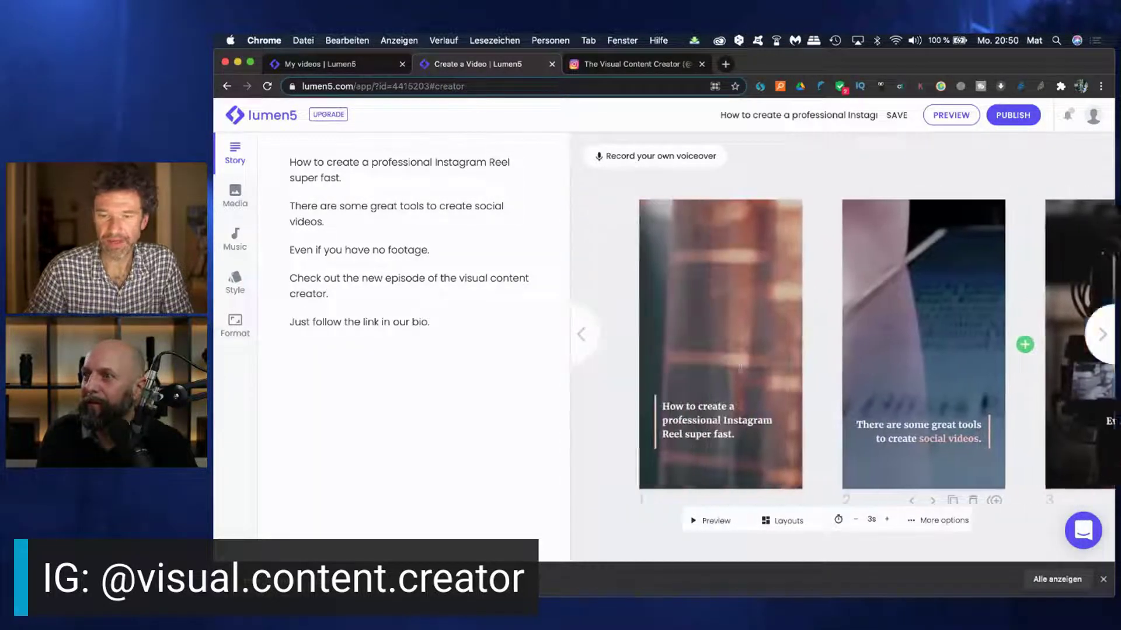
left_click(808, 416)
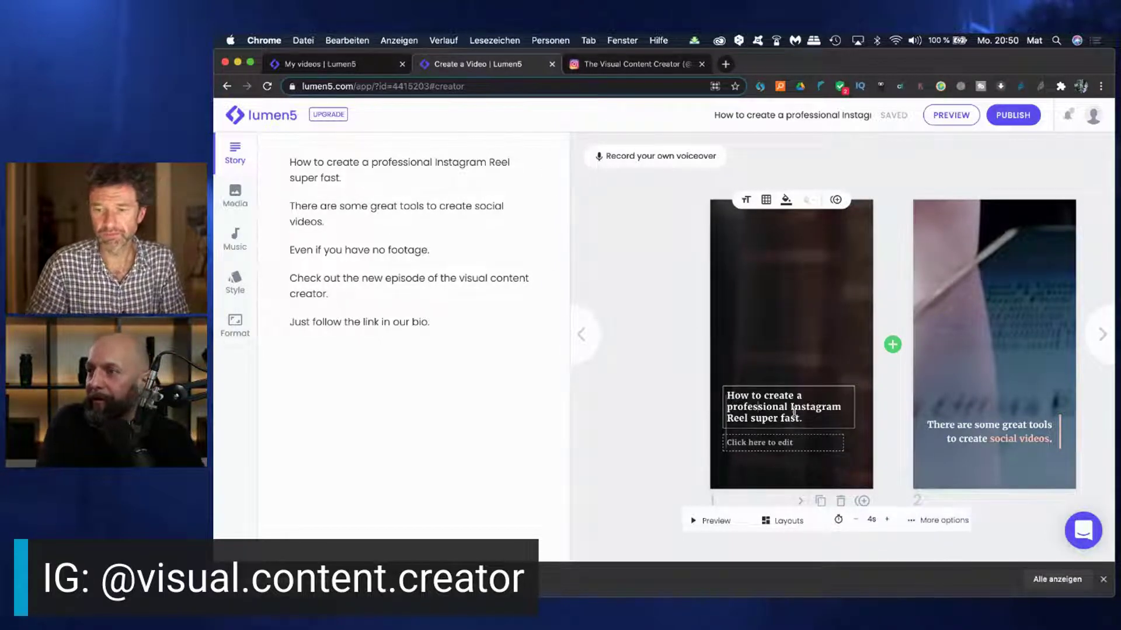
Select 'Instagram Reel' in the first caption and start the preview.
left_click_drag(791, 407, 748, 420)
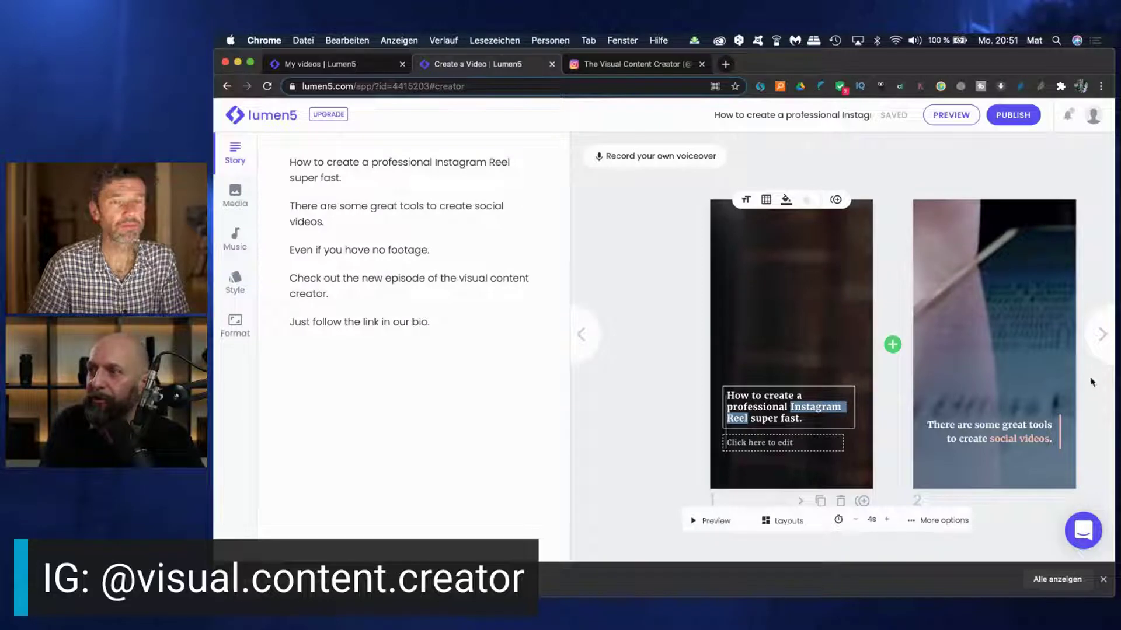
left_click(950, 115)
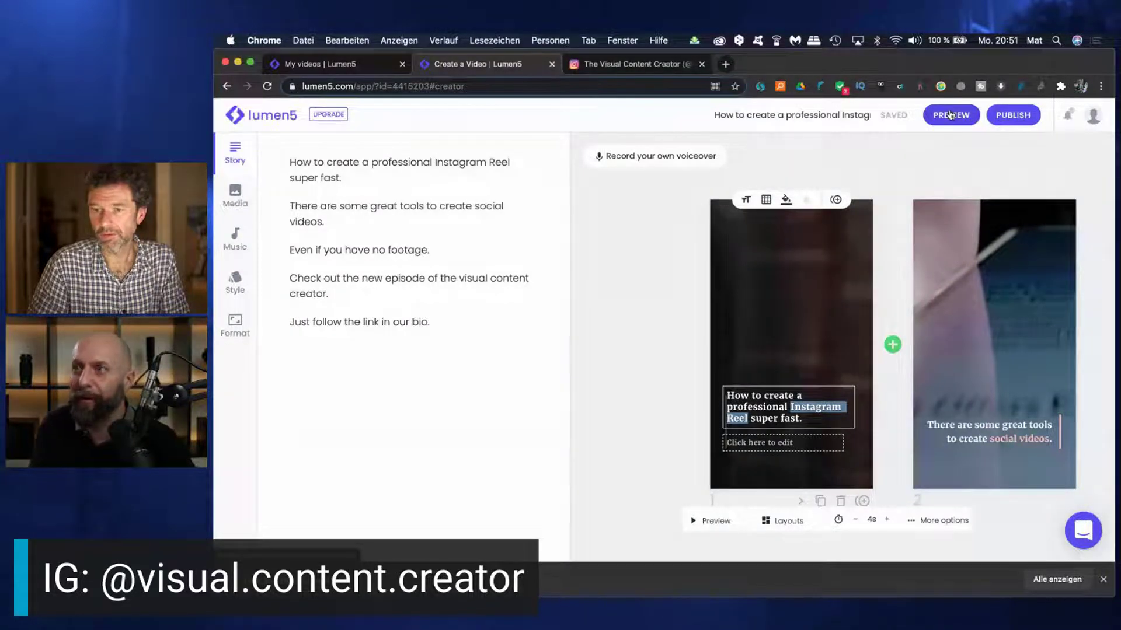
Watch the full preview, close it, and reopen slide 1's title for editing.
left_click(950, 116)
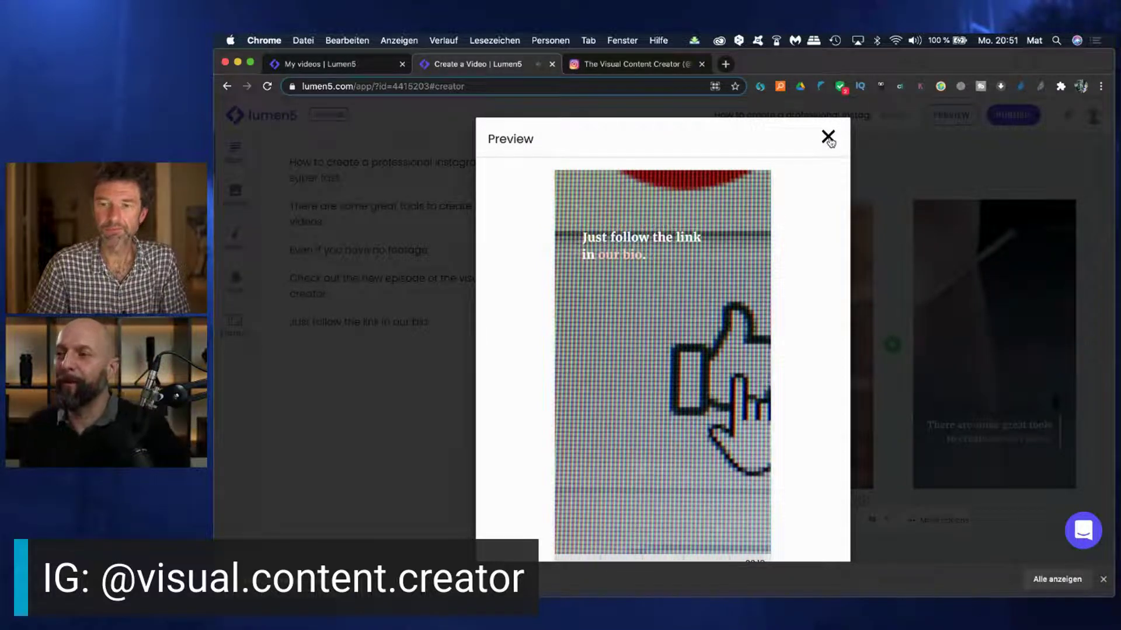
left_click(828, 138)
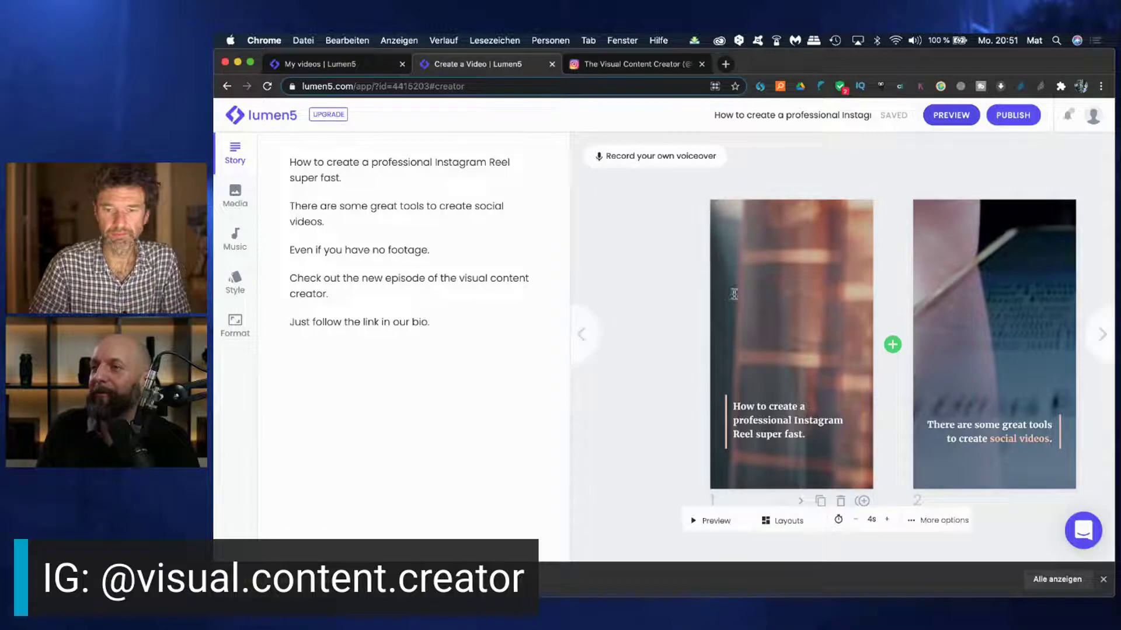
left_click(780, 423)
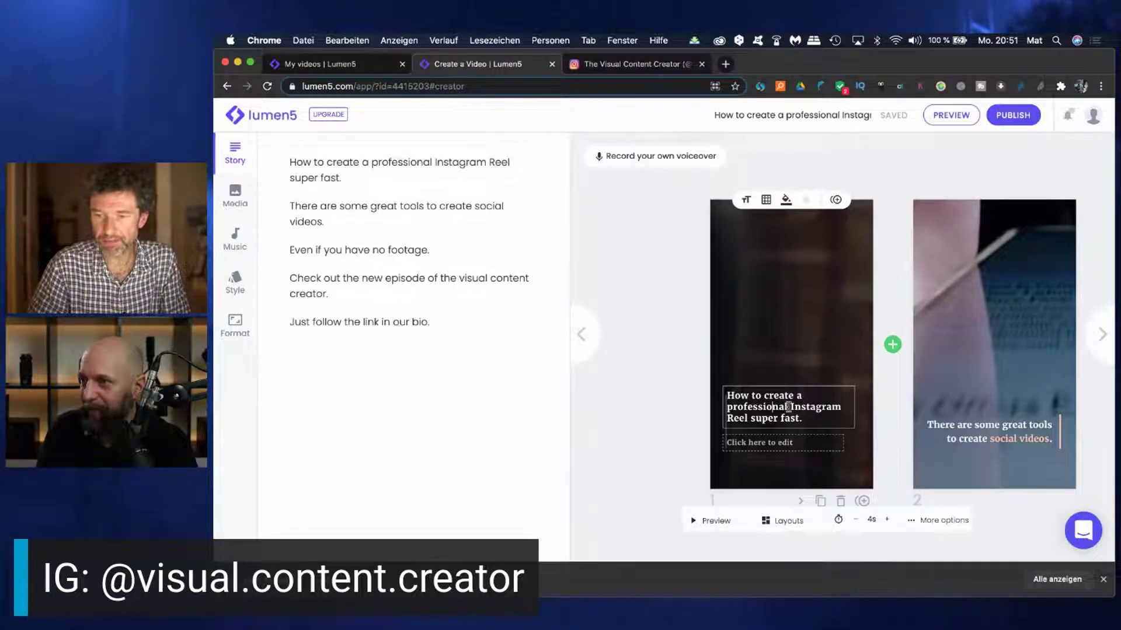
Highlight 'Instagram Reel' in the first slide's title and open the Media library.
left_click_drag(788, 407, 746, 420)
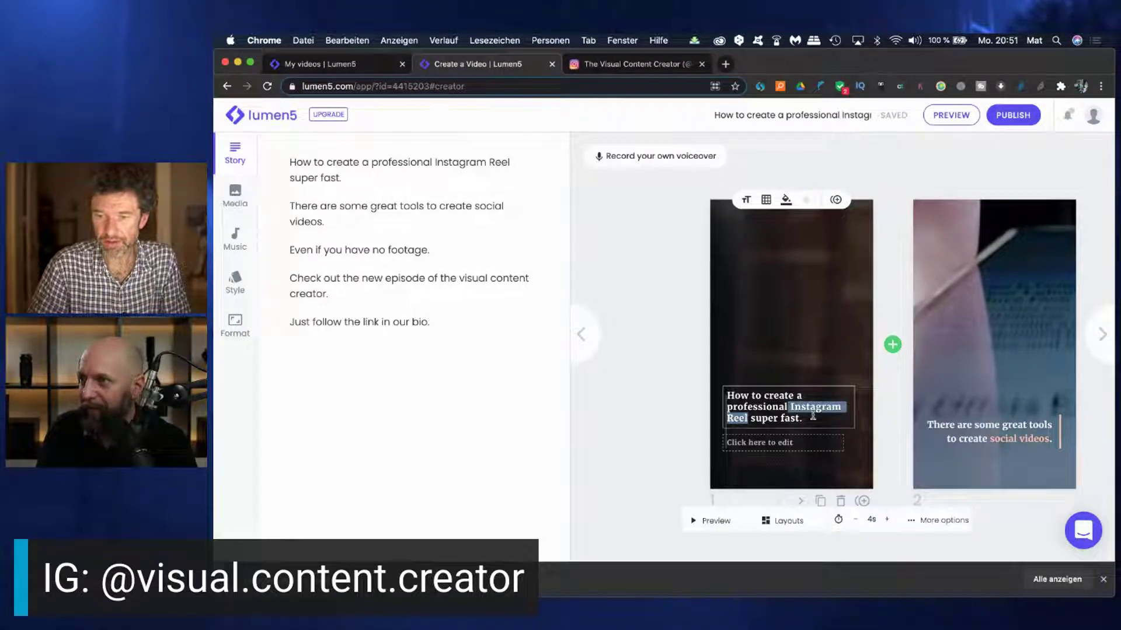
left_click(784, 208)
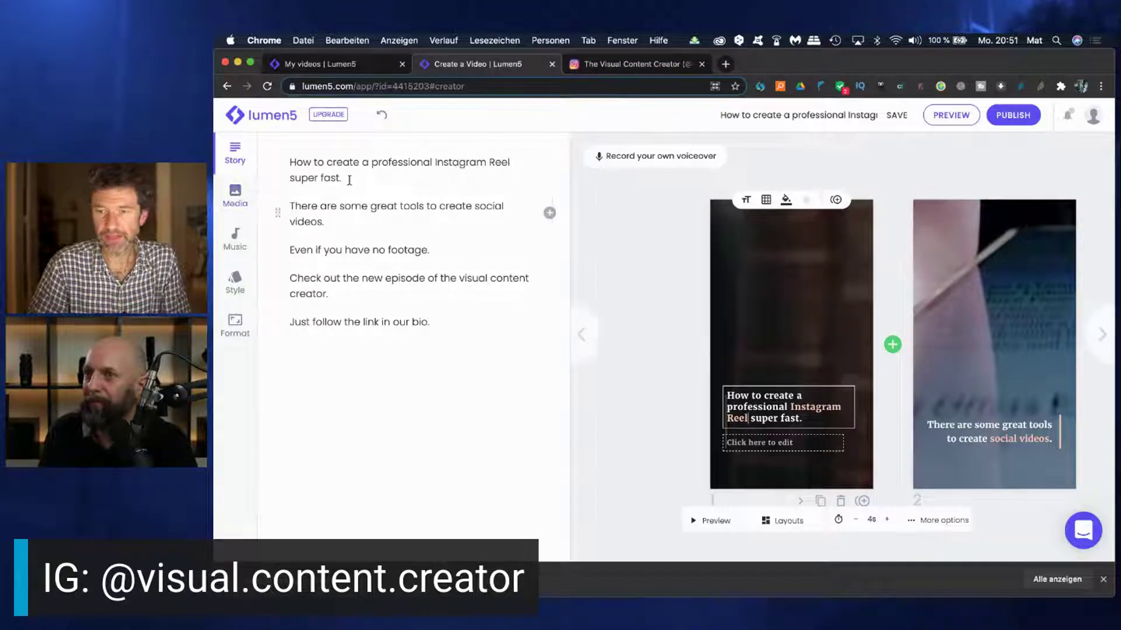
left_click(231, 200)
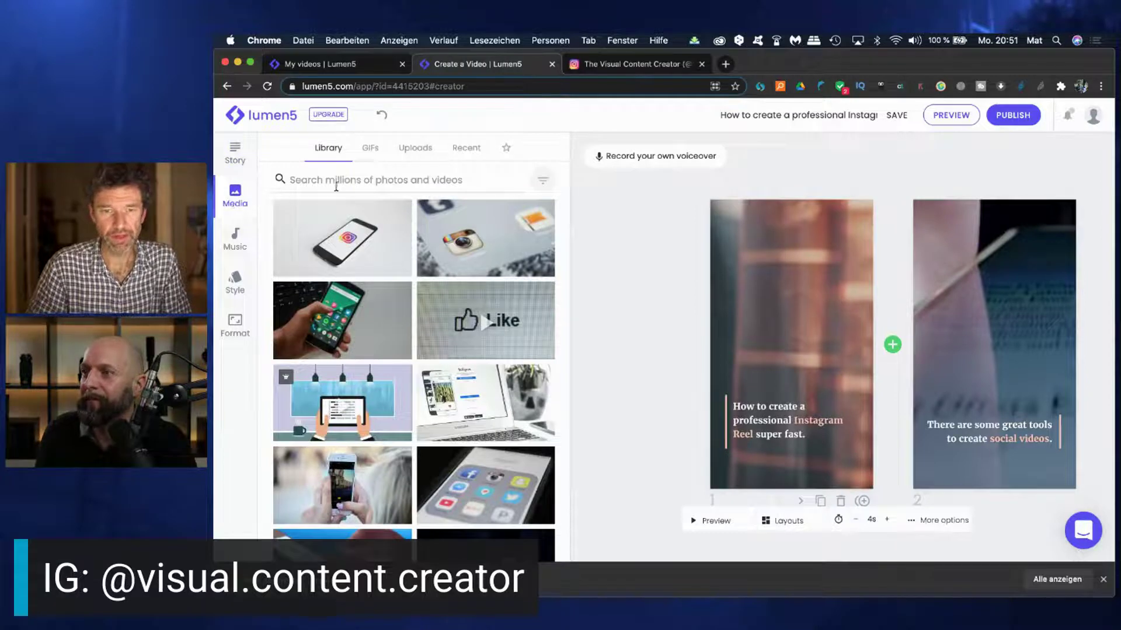
Set the stock photo of a phone with the Instagram logo as slide 1's background.
left_click(312, 183)
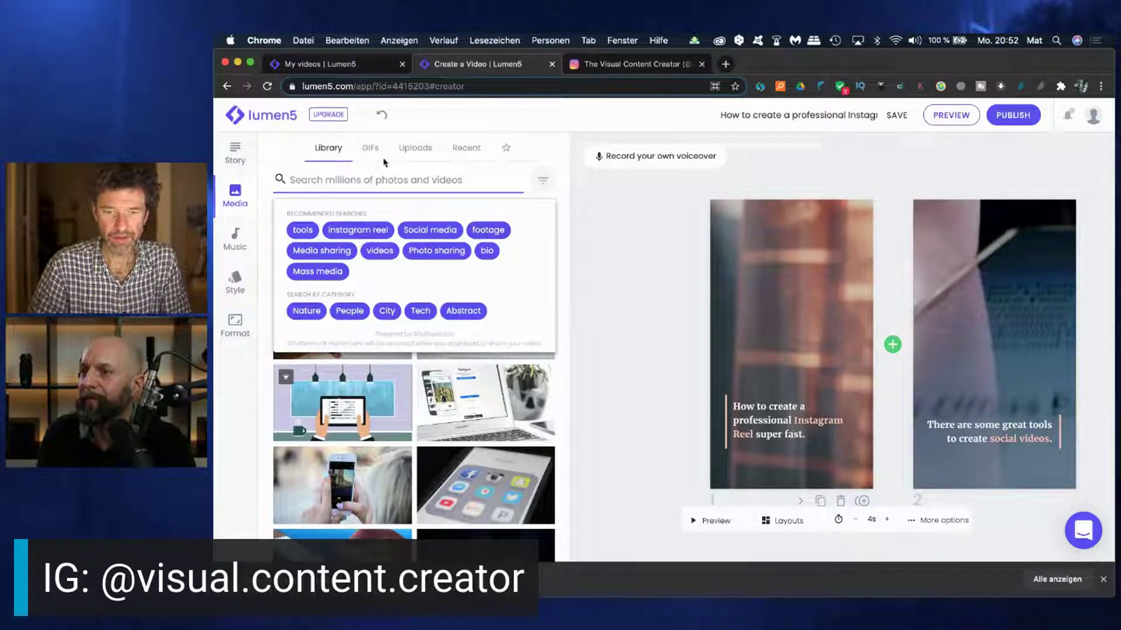
left_click(335, 180)
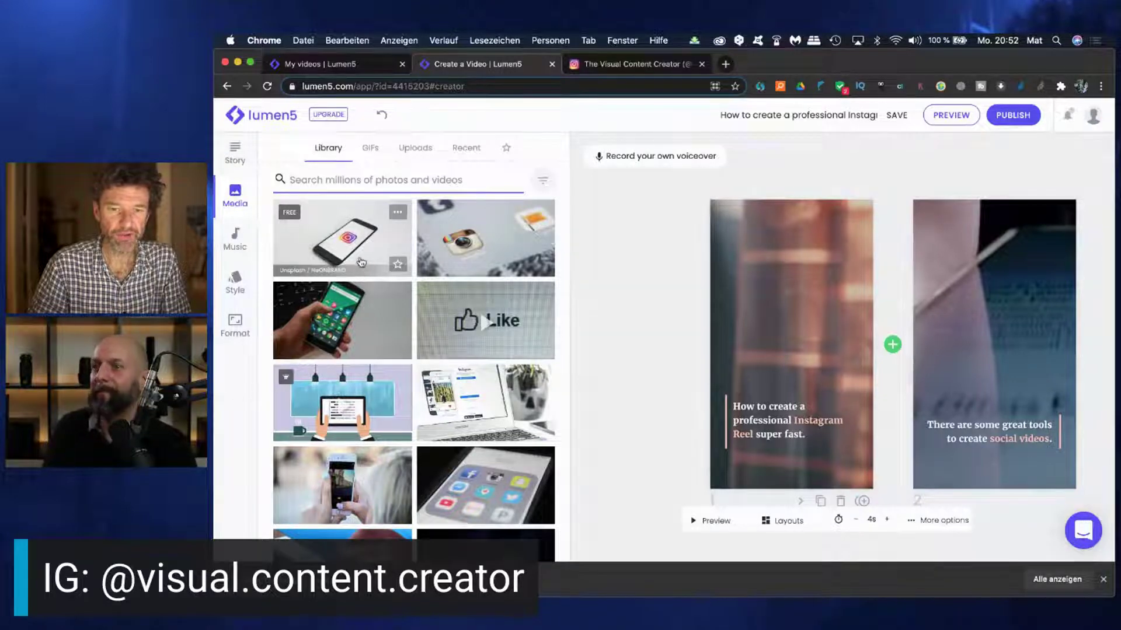
left_click_drag(463, 252, 766, 309)
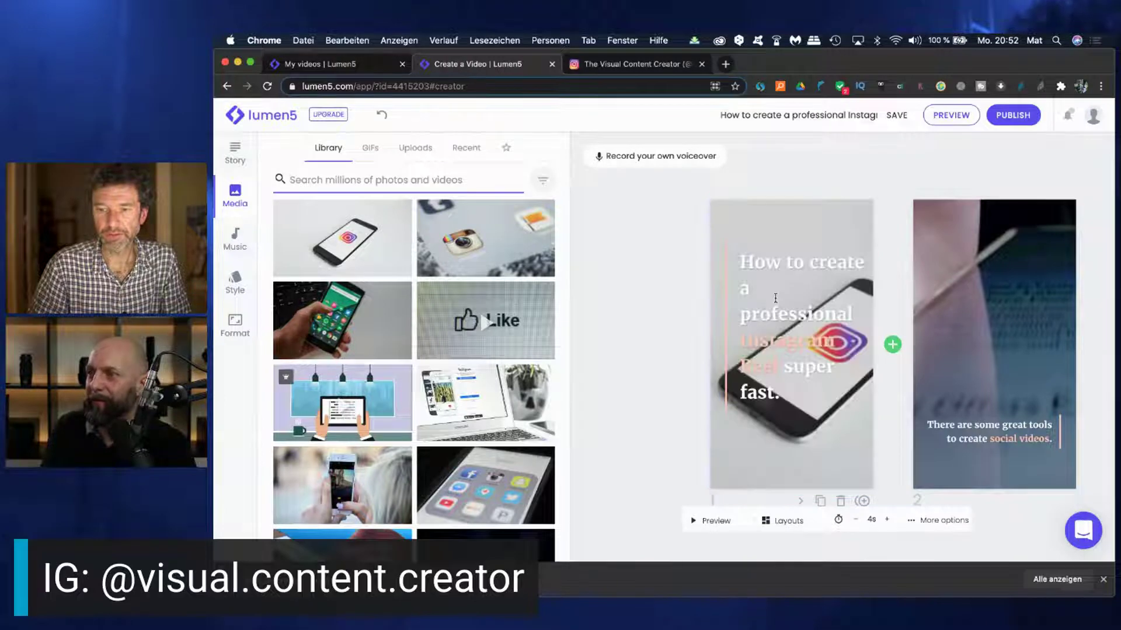
scroll(695, 323, "right", 2)
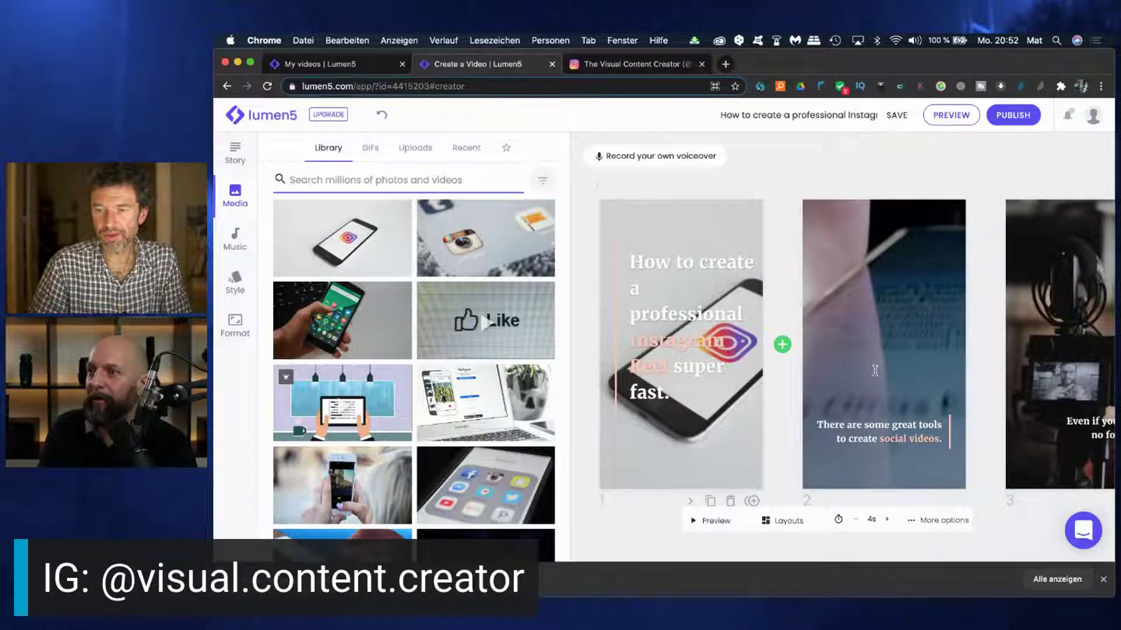
left_click(308, 178)
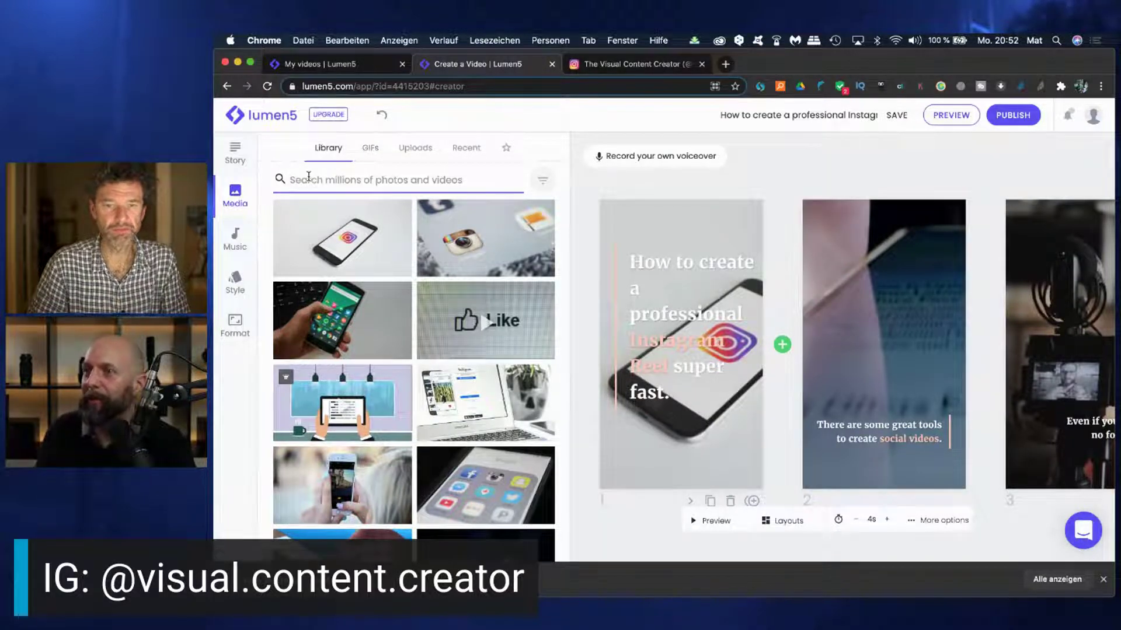
Search the media library for 'video', browse the clip results, and select the search term to replace it.
type("video")
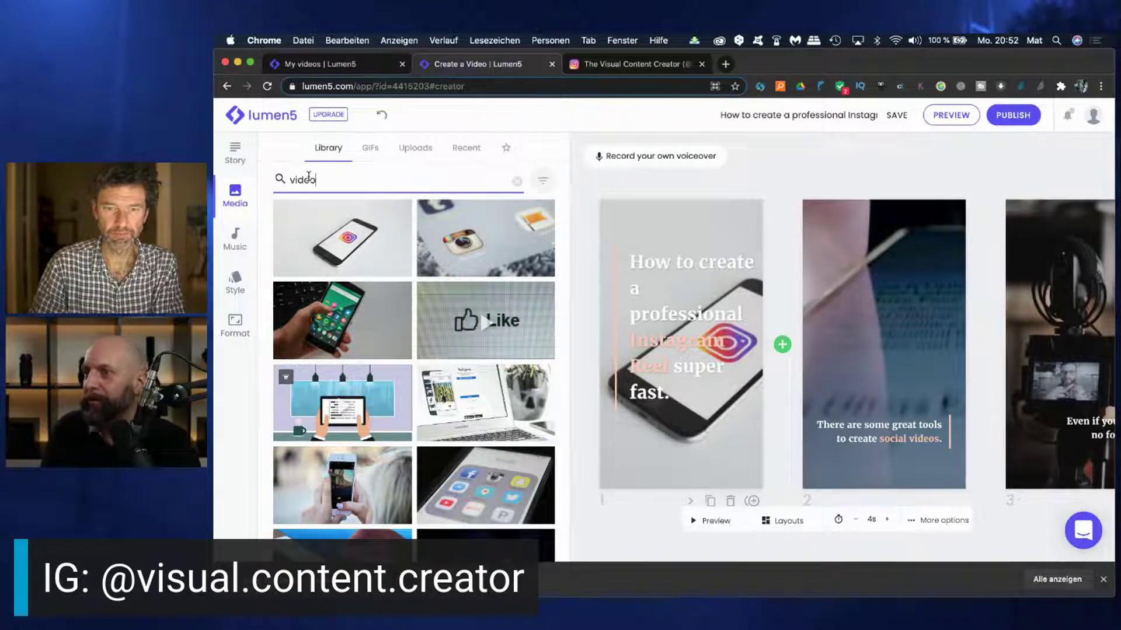
key("Return")
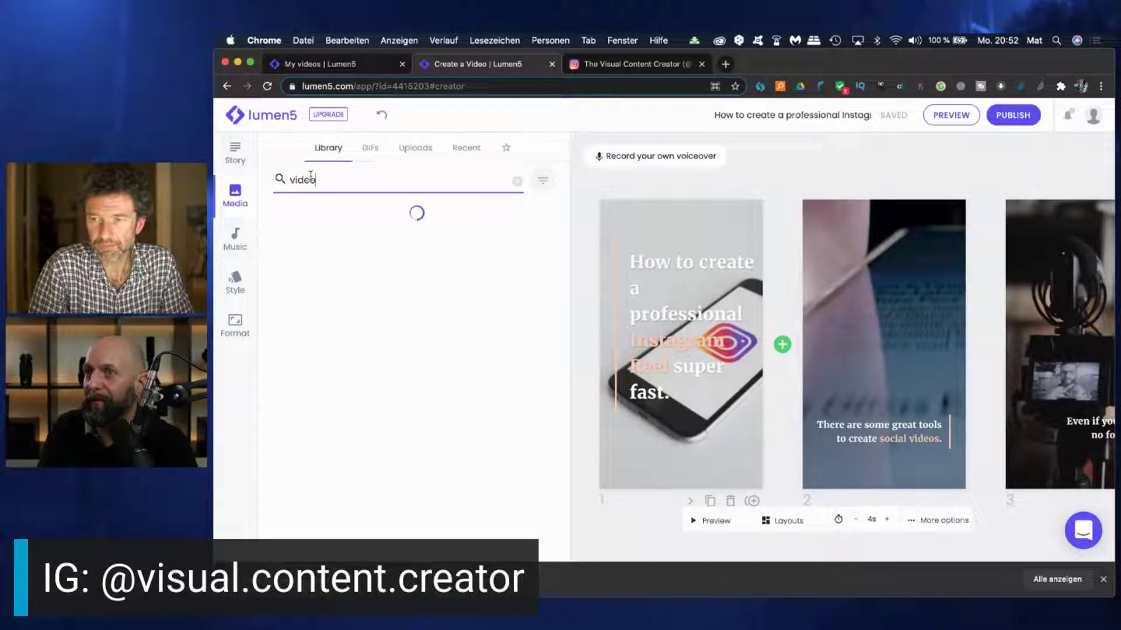
scroll(374, 295, "down", 1)
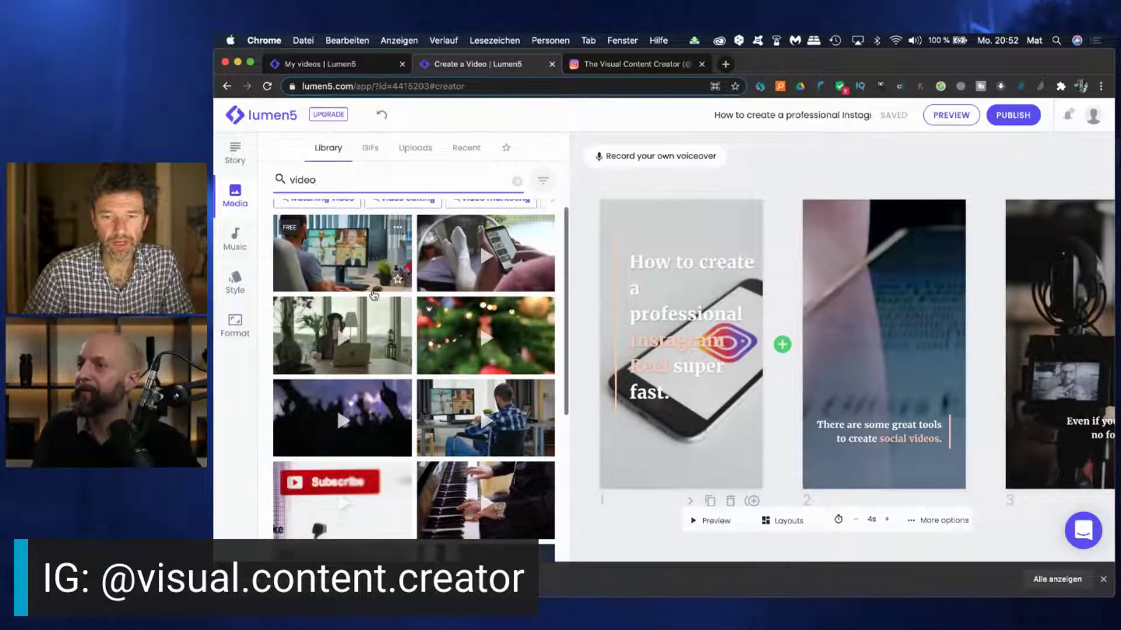
scroll(374, 295, "down", 5)
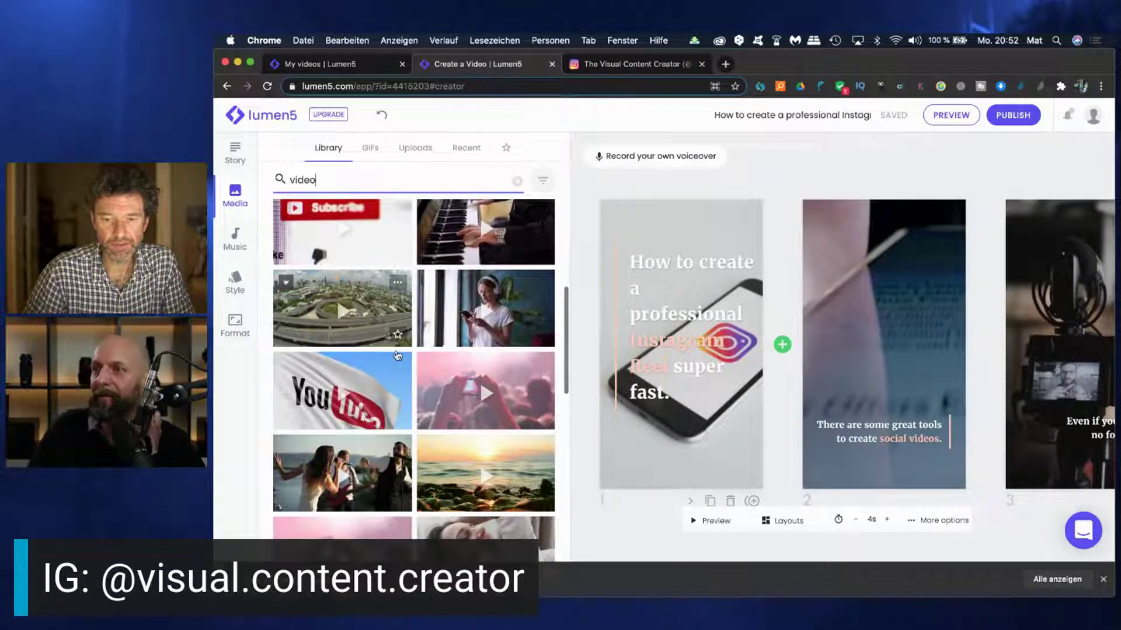
scroll(397, 356, "down", 10)
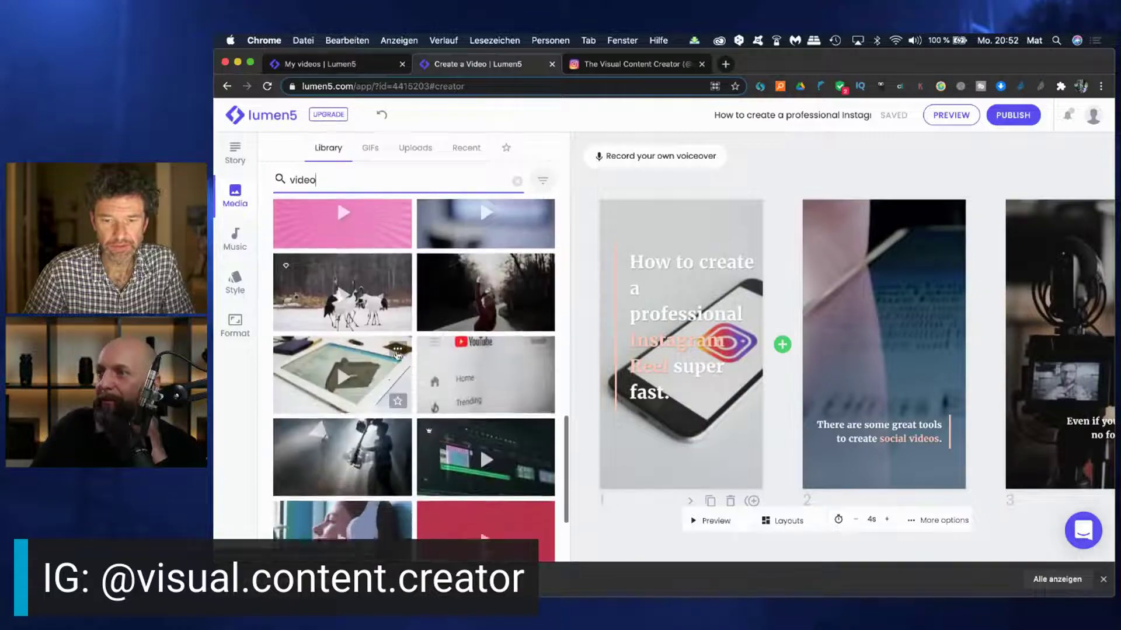
scroll(397, 354, "down", 3)
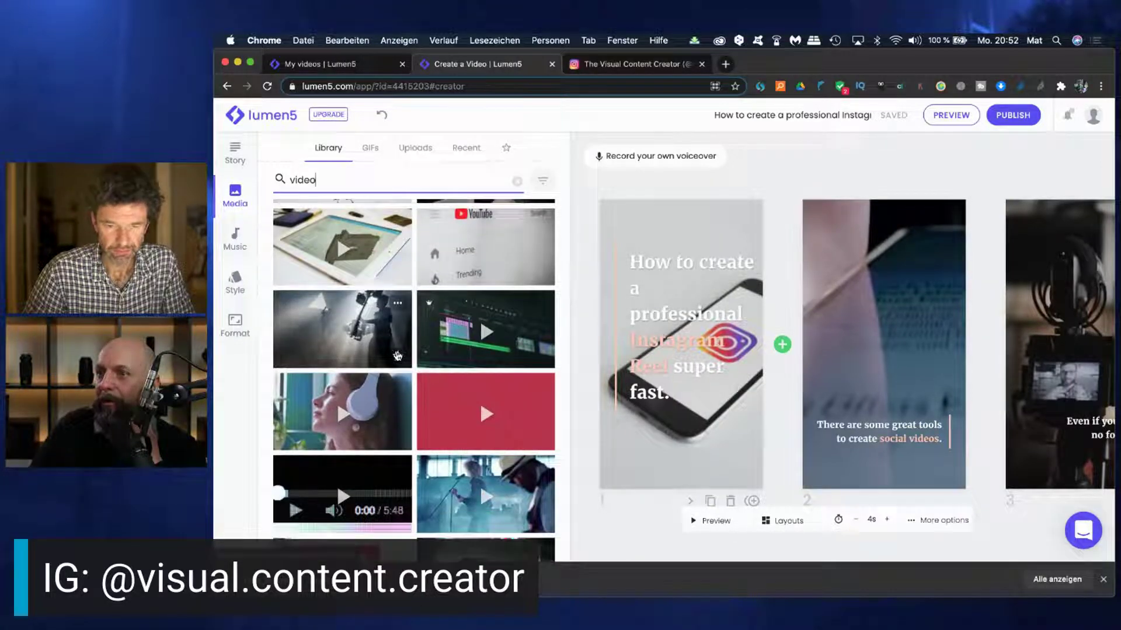
scroll(398, 355, "down", 4)
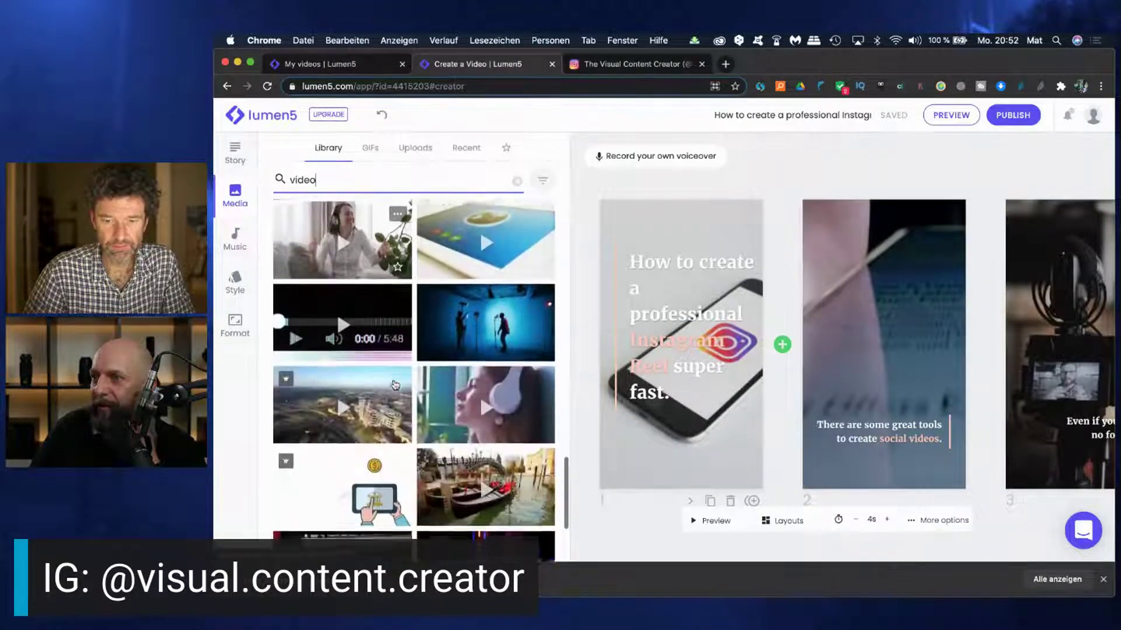
scroll(395, 385, "down", 4)
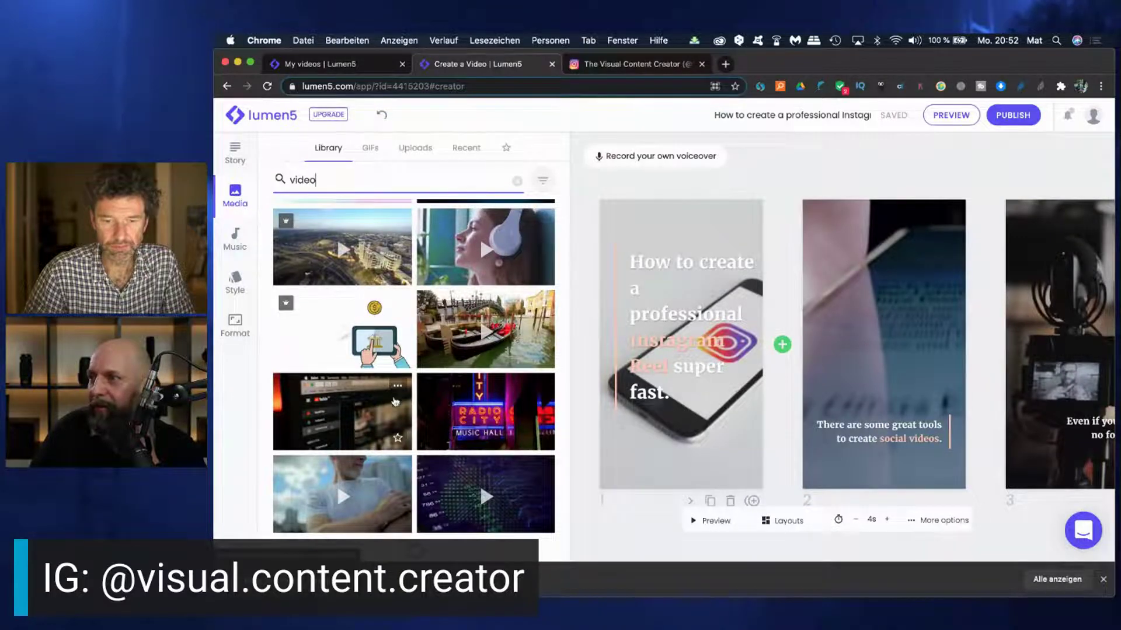
scroll(395, 406, "up", 1)
scroll(395, 407, "down", 1)
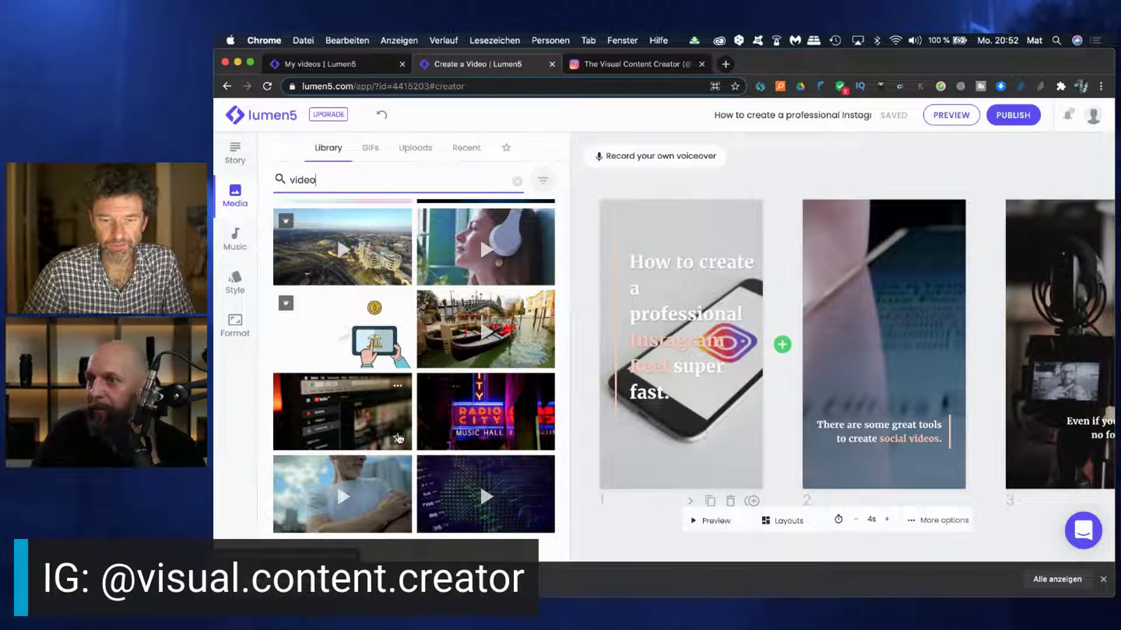
scroll(409, 453, "down", 10)
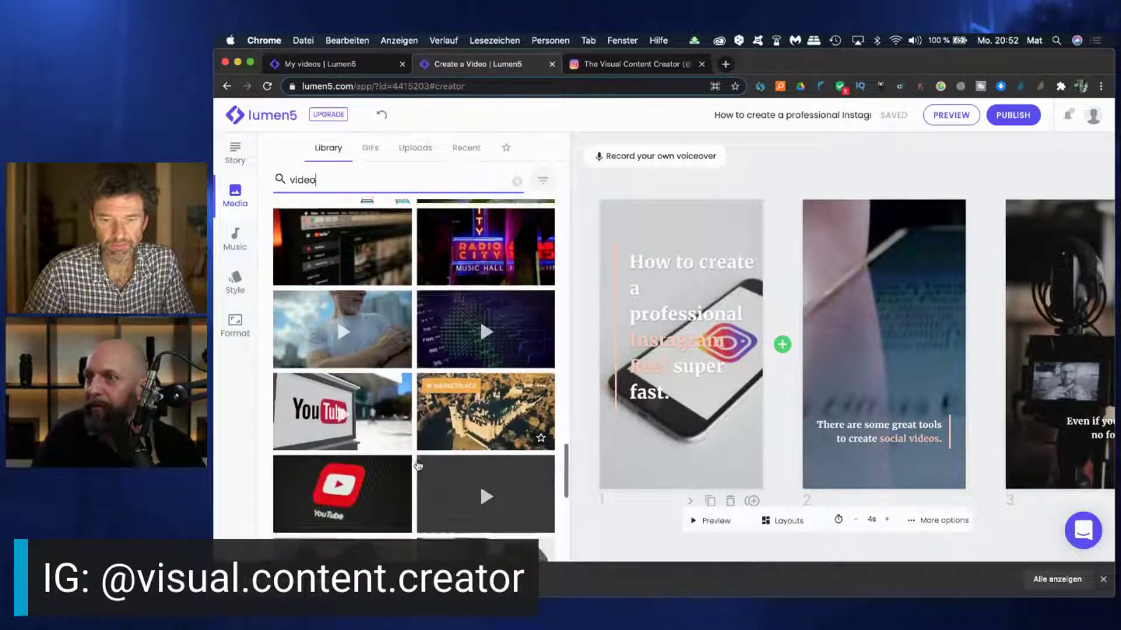
scroll(418, 466, "down", 5)
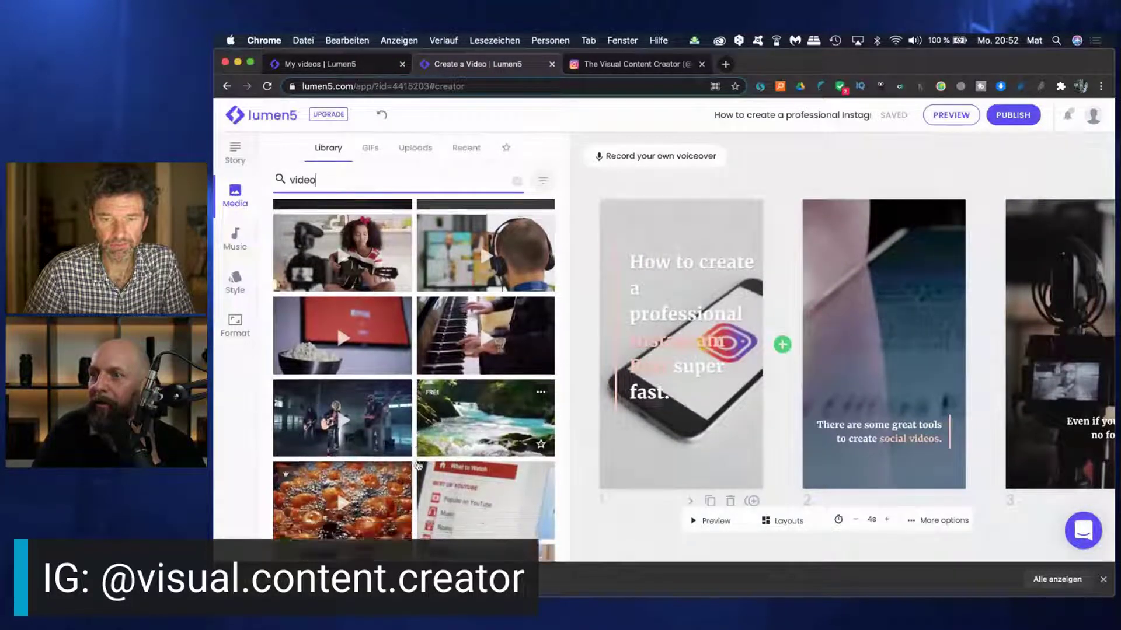
scroll(418, 465, "down", 2)
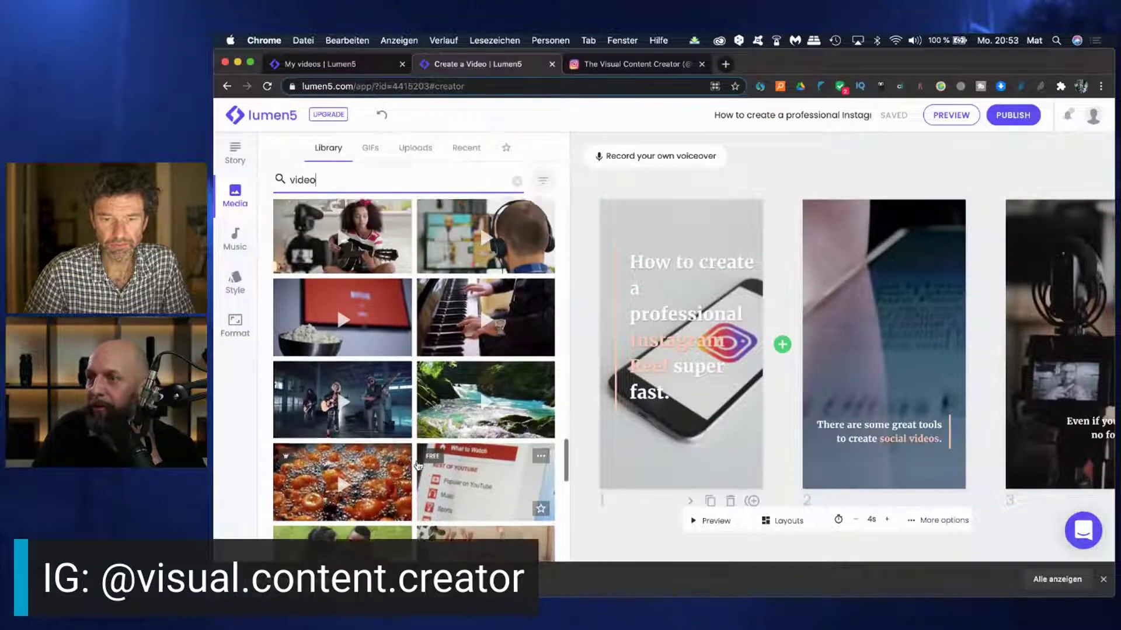
scroll(418, 465, "down", 5)
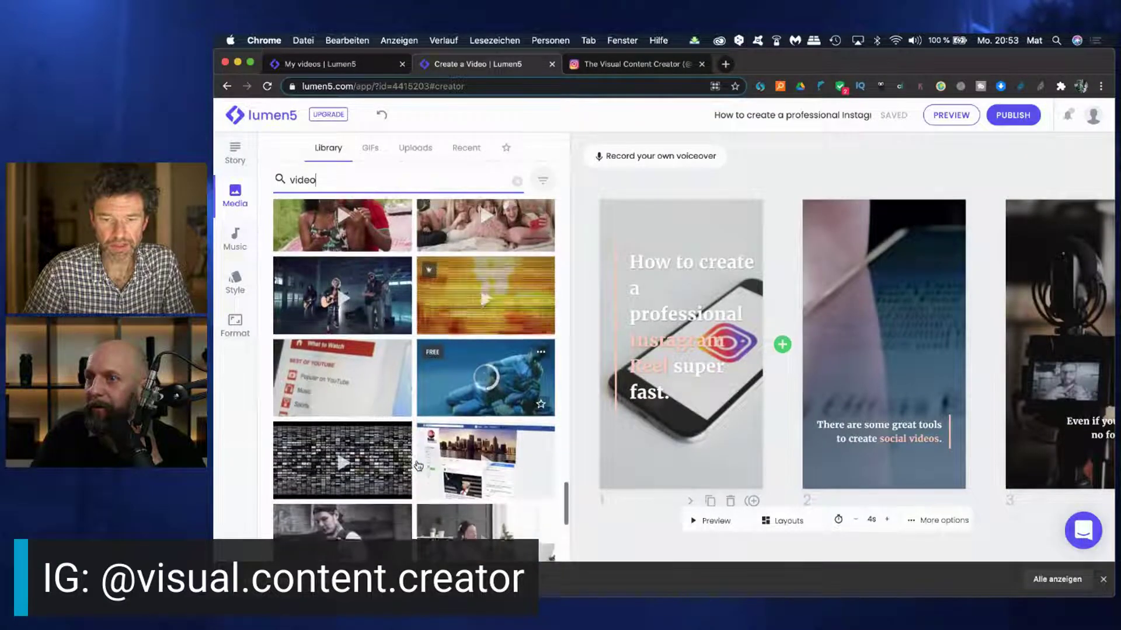
scroll(418, 465, "down", 9)
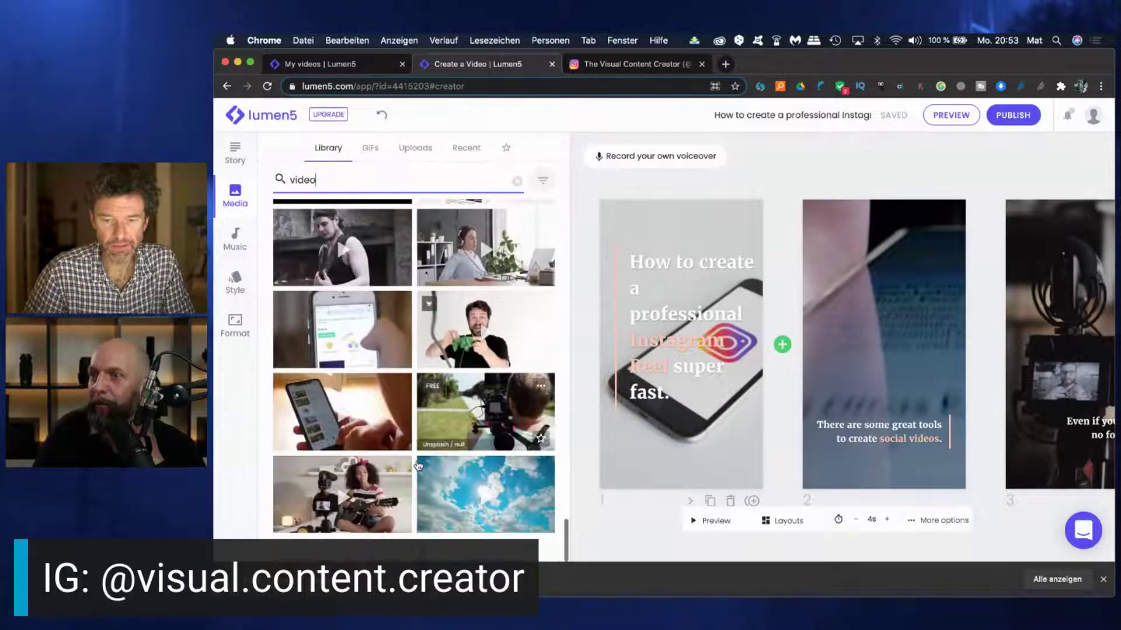
scroll(418, 465, "down", 10)
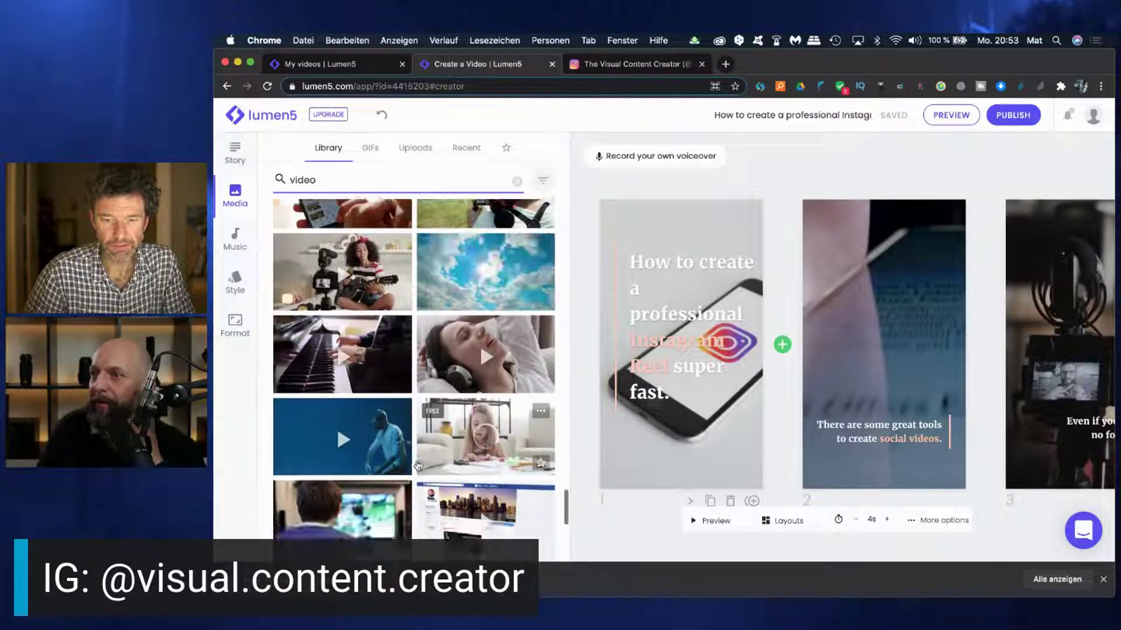
scroll(418, 465, "down", 6)
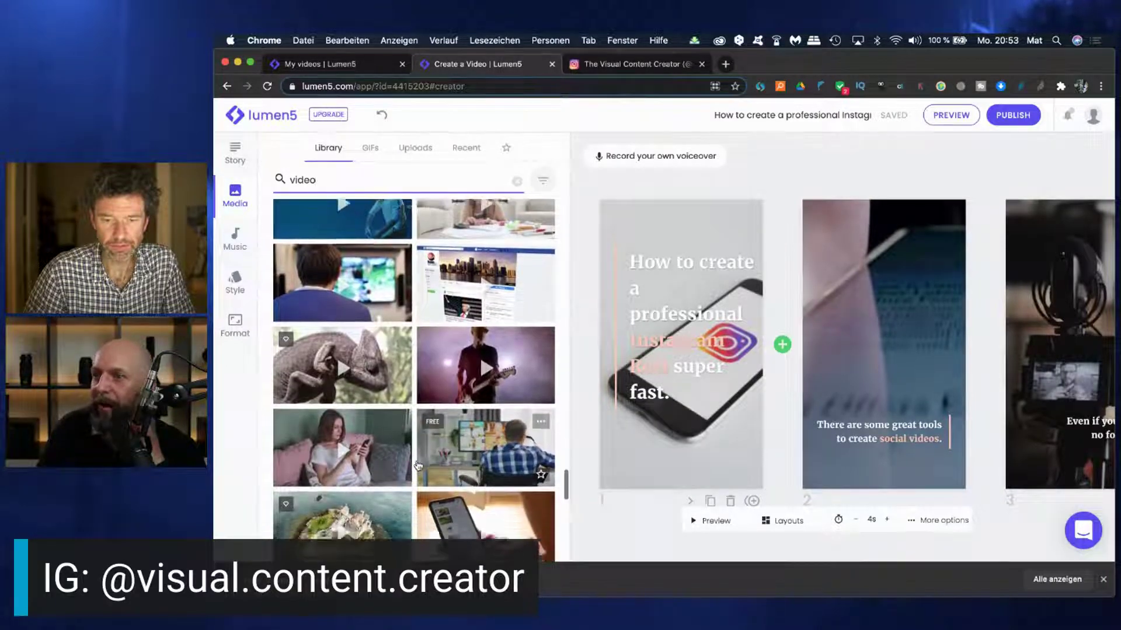
scroll(418, 465, "down", 10)
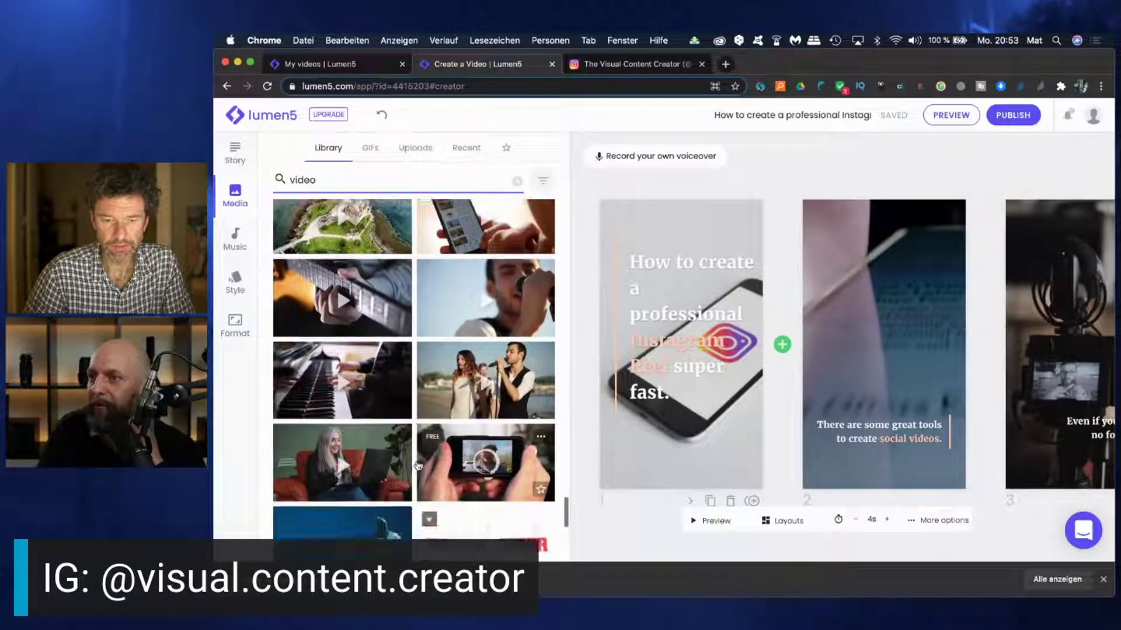
scroll(418, 465, "down", 8)
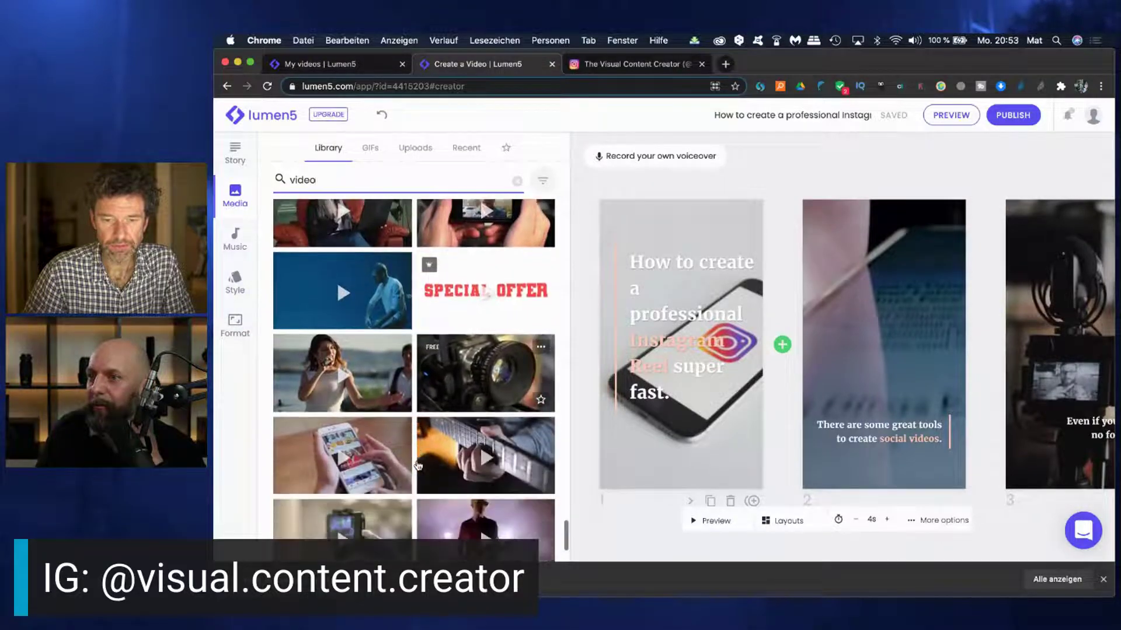
scroll(418, 465, "down", 5)
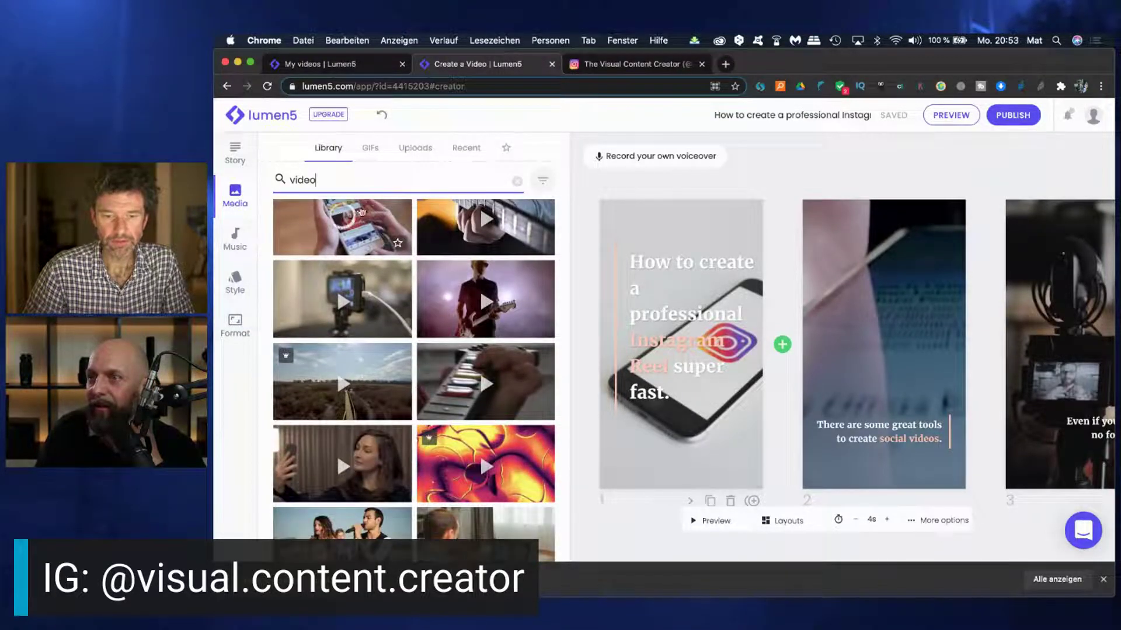
left_click_drag(334, 178, 272, 183)
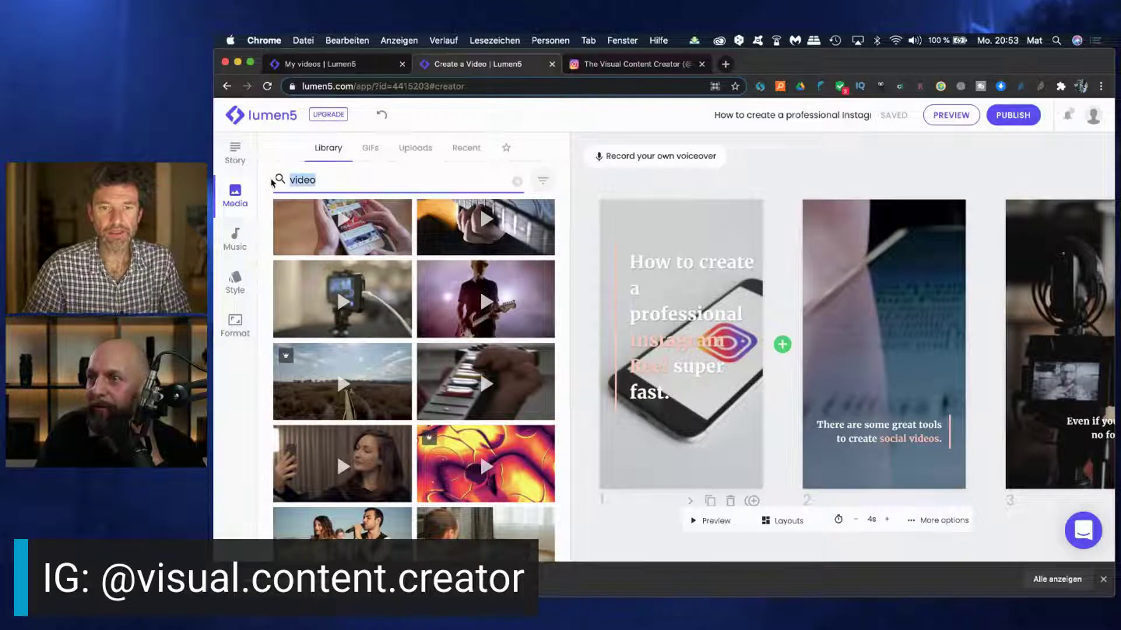
Search the library for 'woman' and browse the woman filming clips.
type("woman filming")
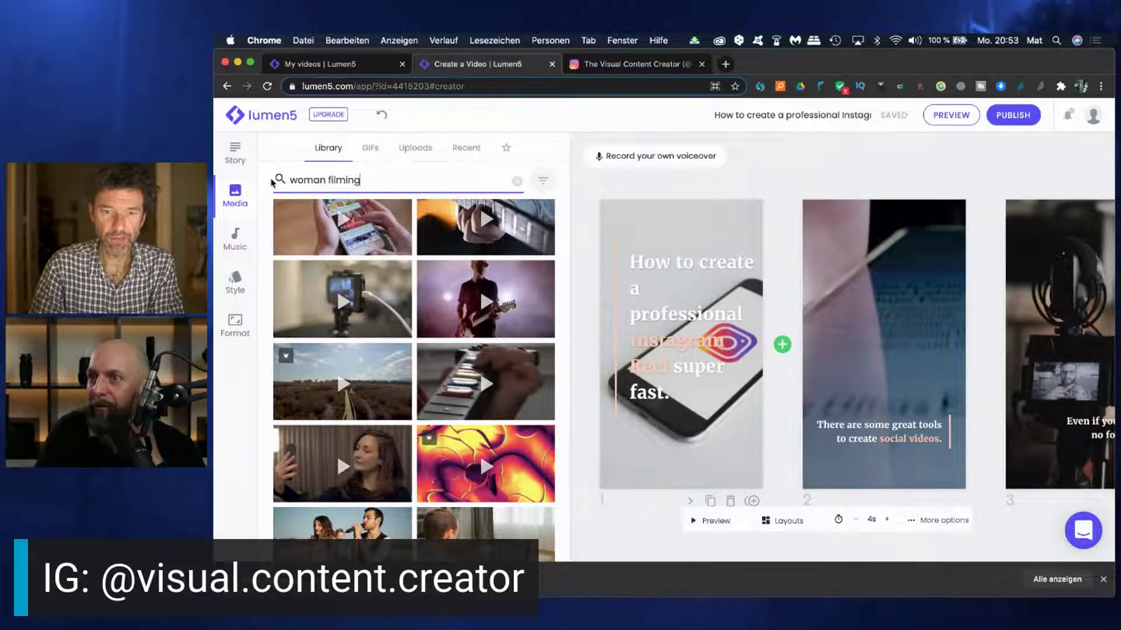
key("Return")
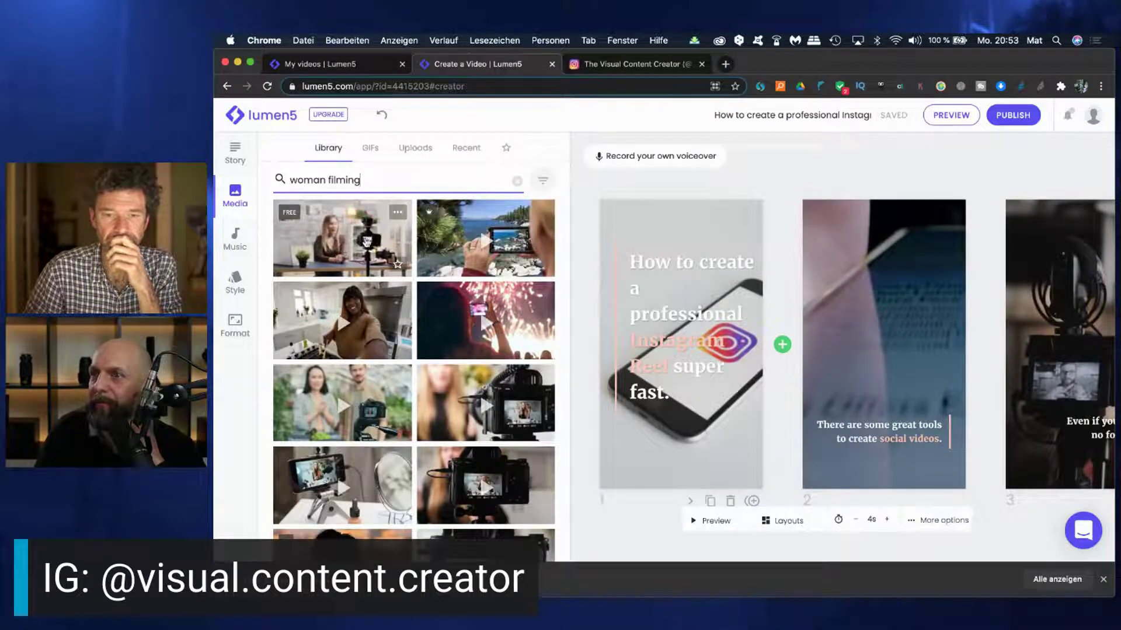
scroll(360, 355, "down", 3)
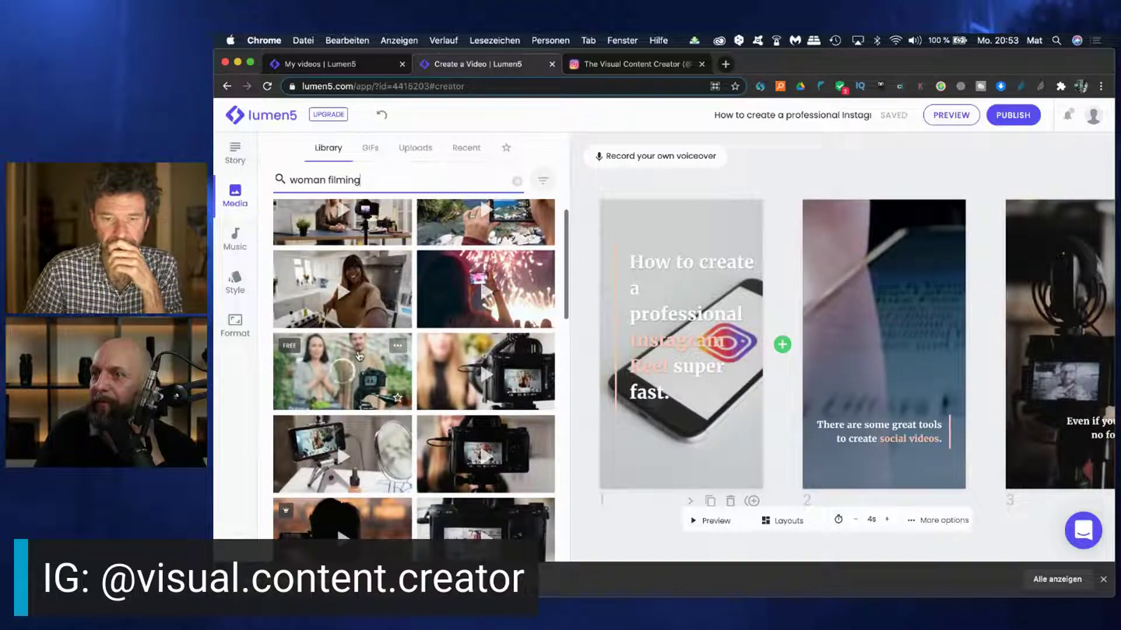
scroll(360, 355, "down", 5)
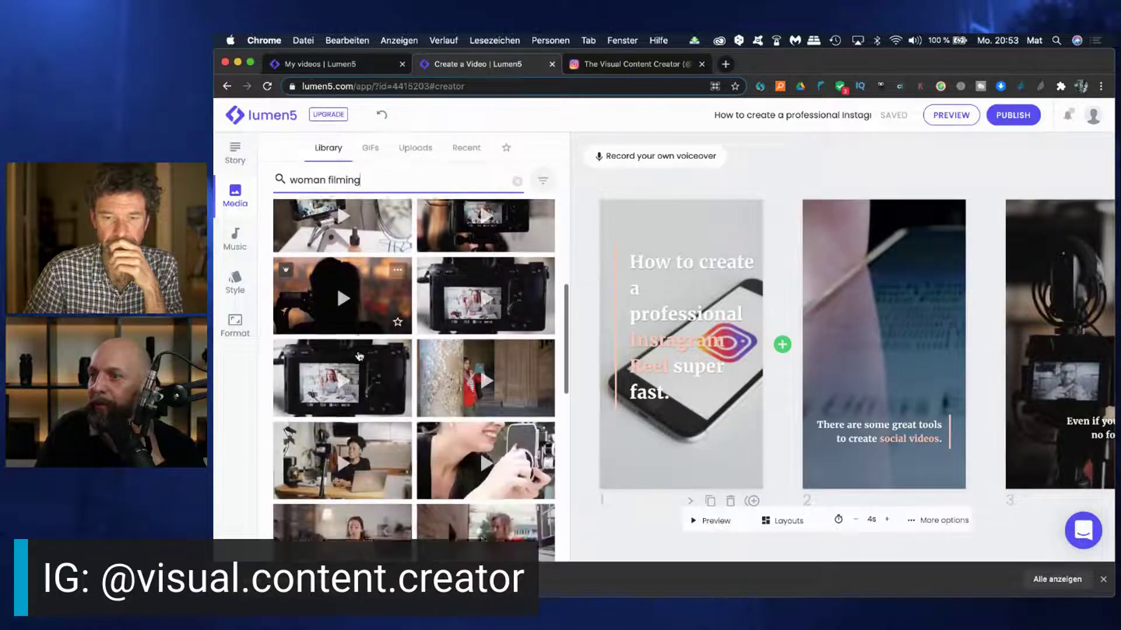
scroll(349, 301, "down", 2)
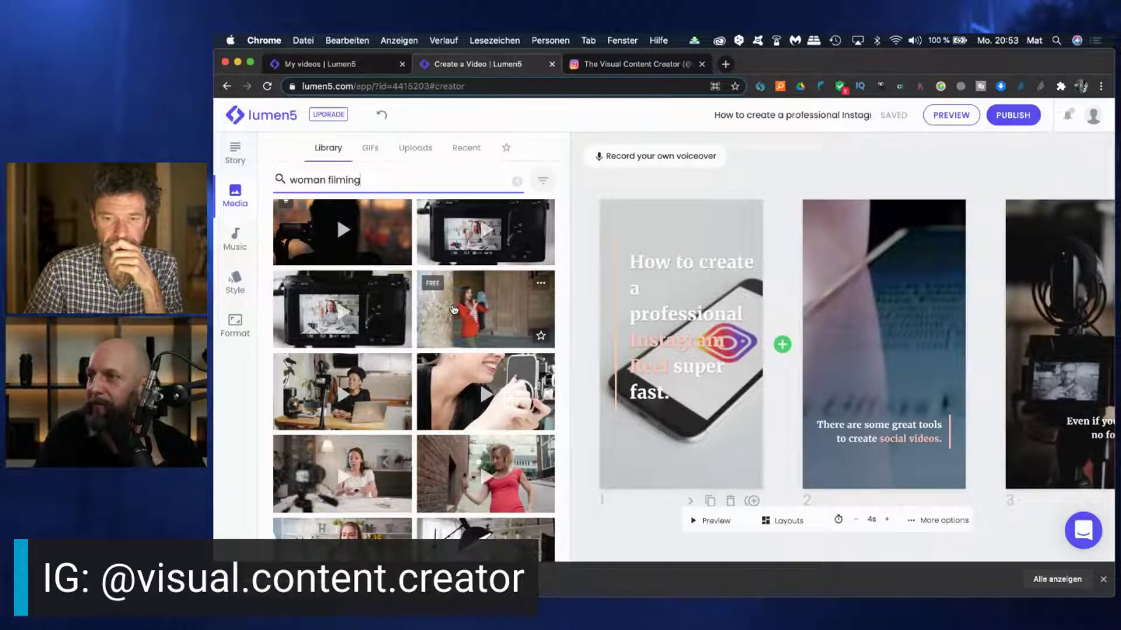
scroll(453, 309, "down", 1)
scroll(453, 309, "down", 1)
scroll(409, 327, "down", 6)
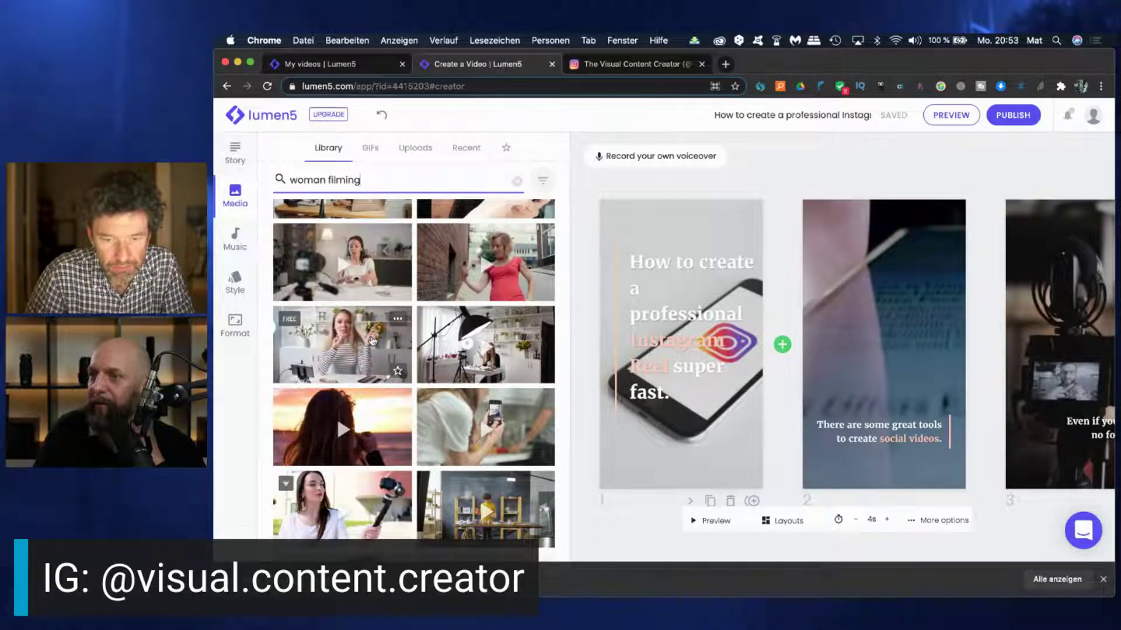
scroll(374, 340, "down", 1)
scroll(368, 327, "up", 8)
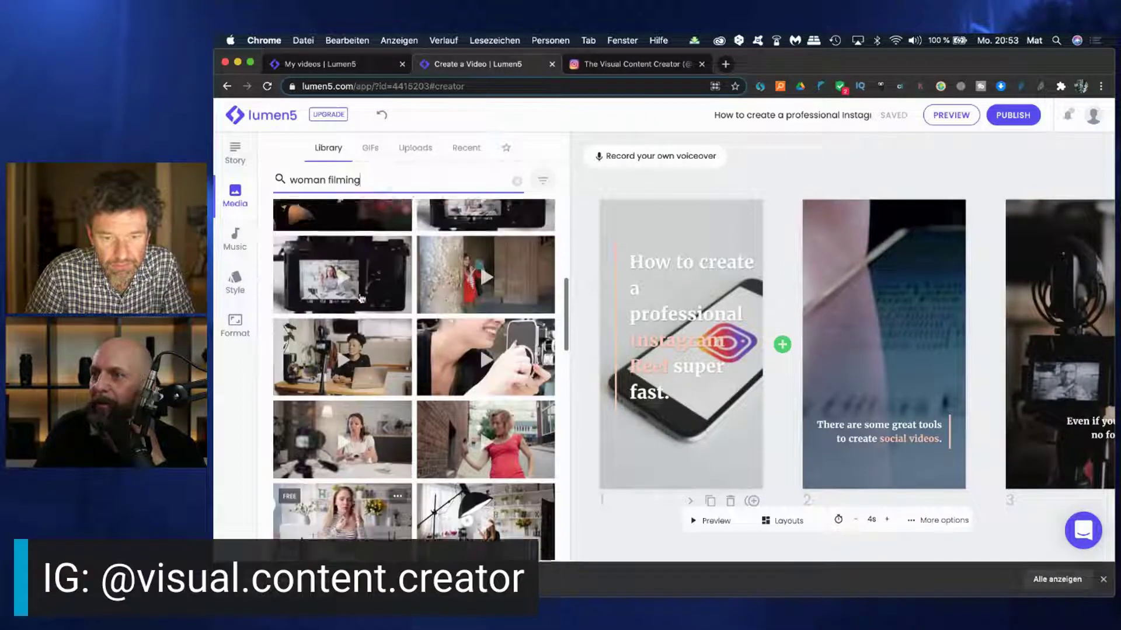
scroll(385, 299, "up", 3)
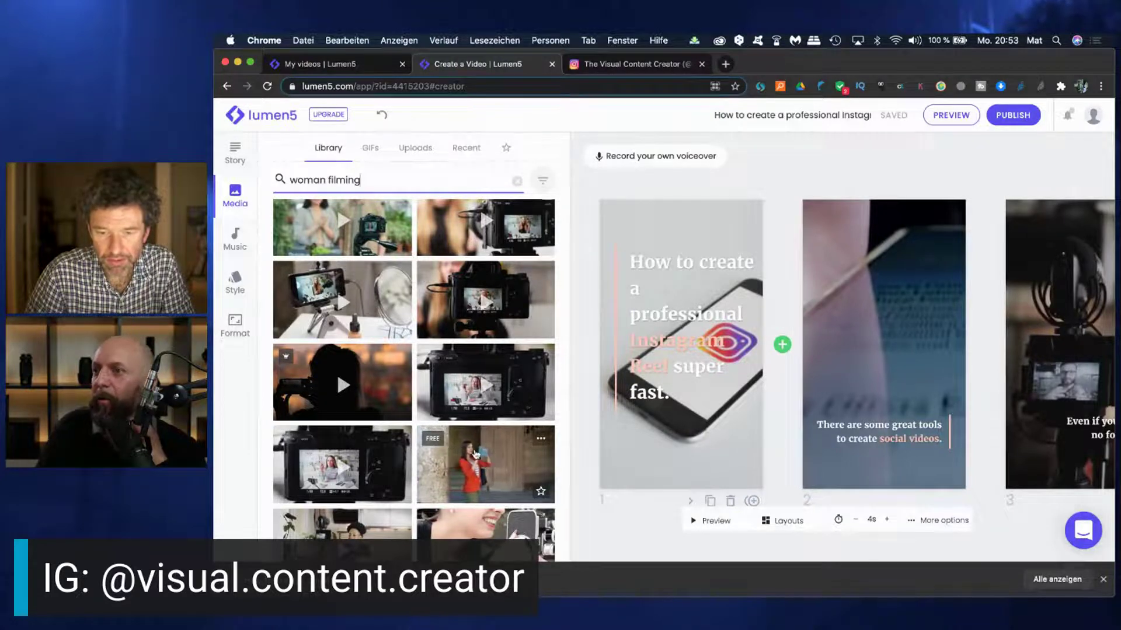
Place the red-dress woman filming clip into scene 2 and bring scene 3 into view.
left_click_drag(480, 455, 855, 346)
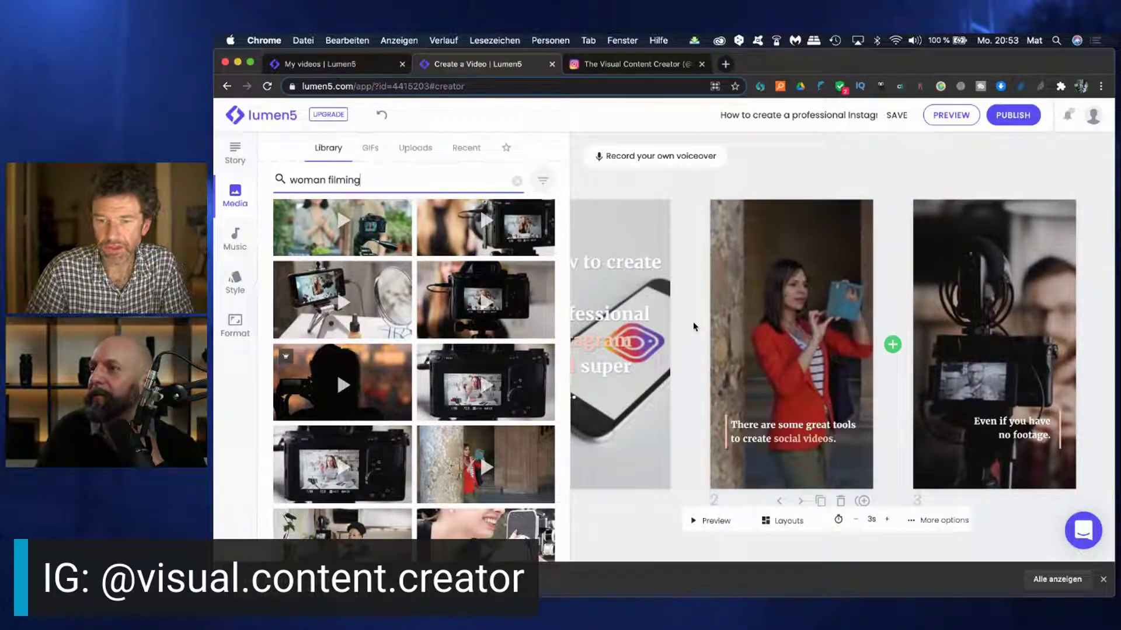
scroll(695, 326, "right", 3)
scroll(768, 363, "right", 3)
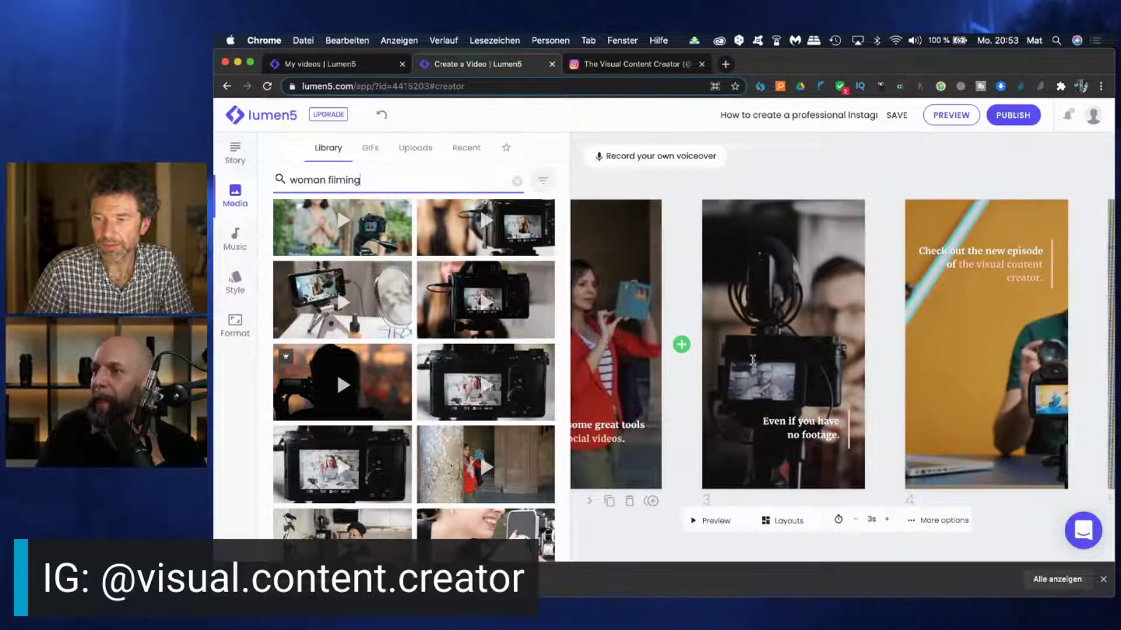
Rewrite scene 3's caption from 'have no footage' to 'don't know how to create professional footage'.
left_click(763, 383)
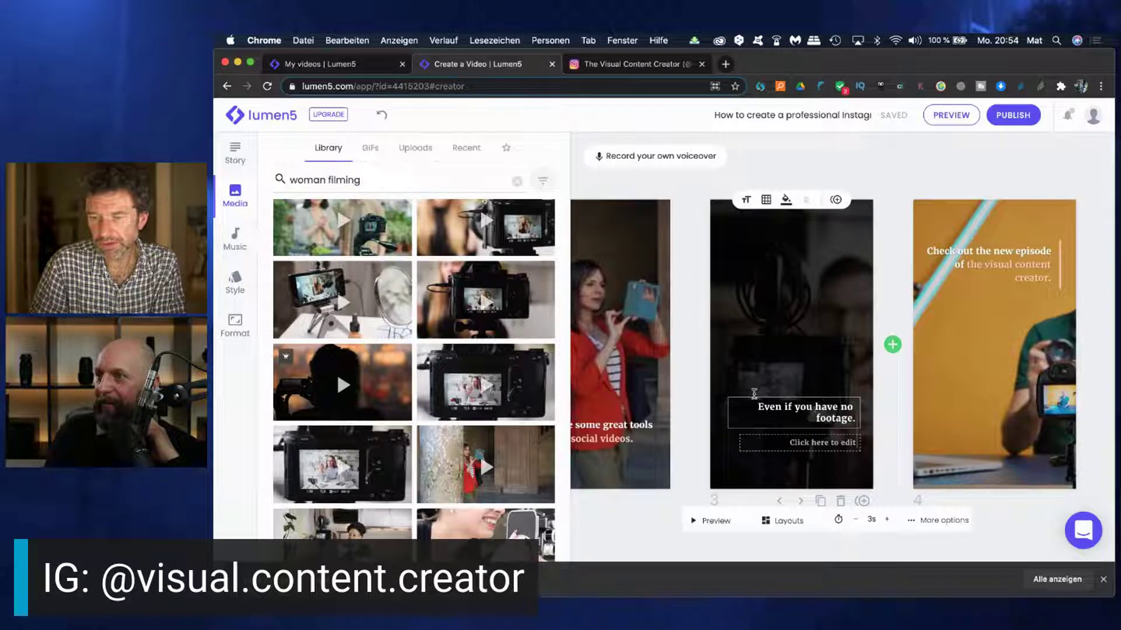
type("don")
type("'t kno")
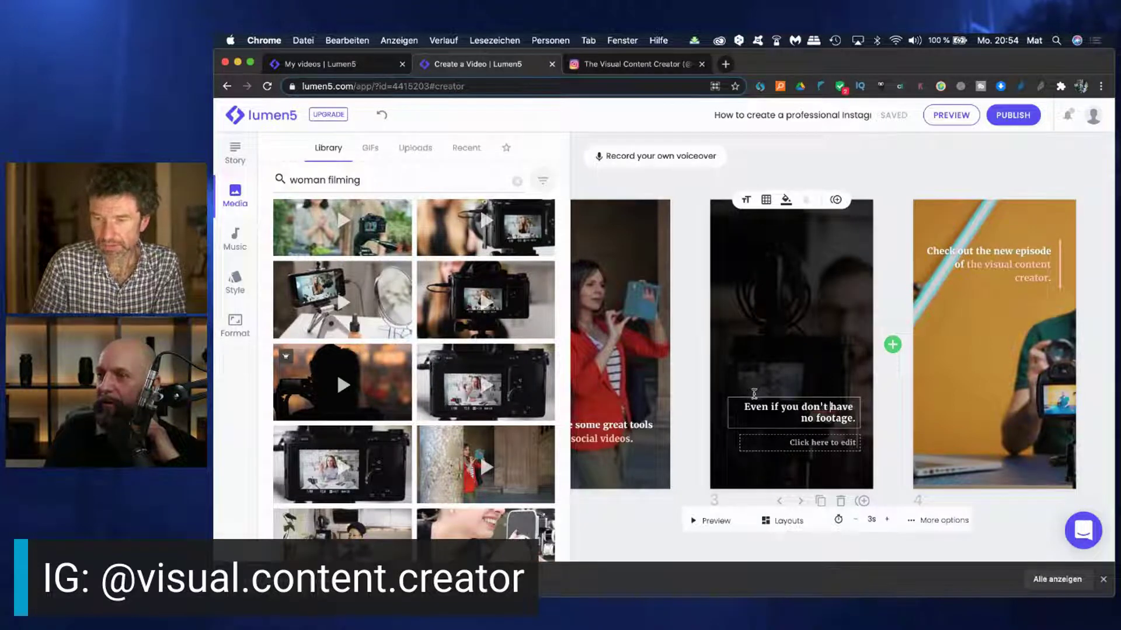
type("w ")
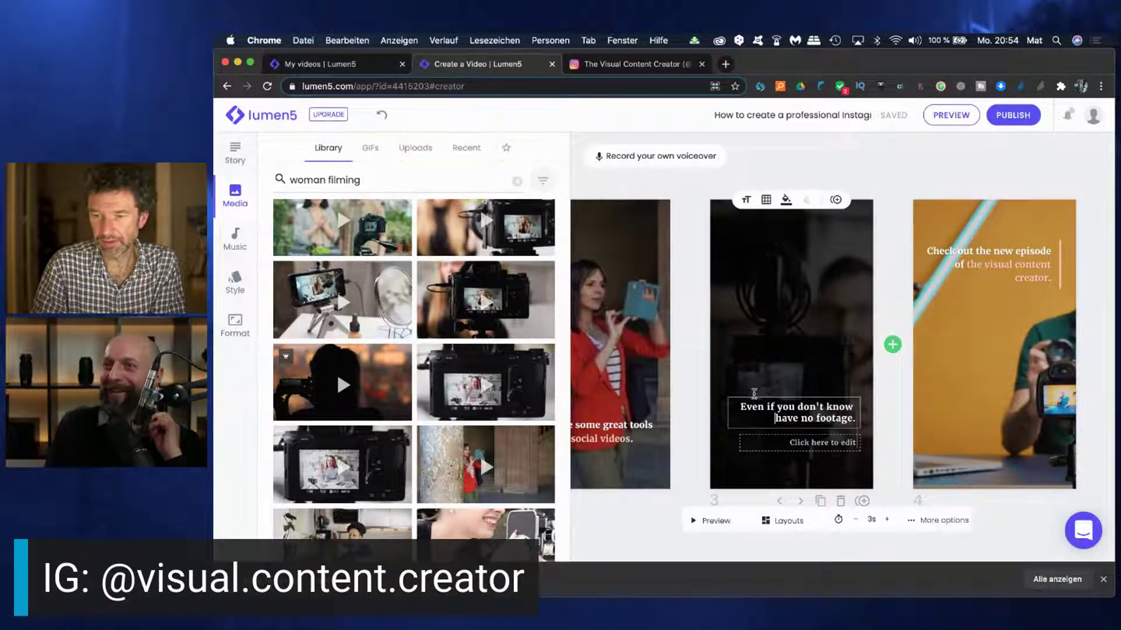
type("how to")
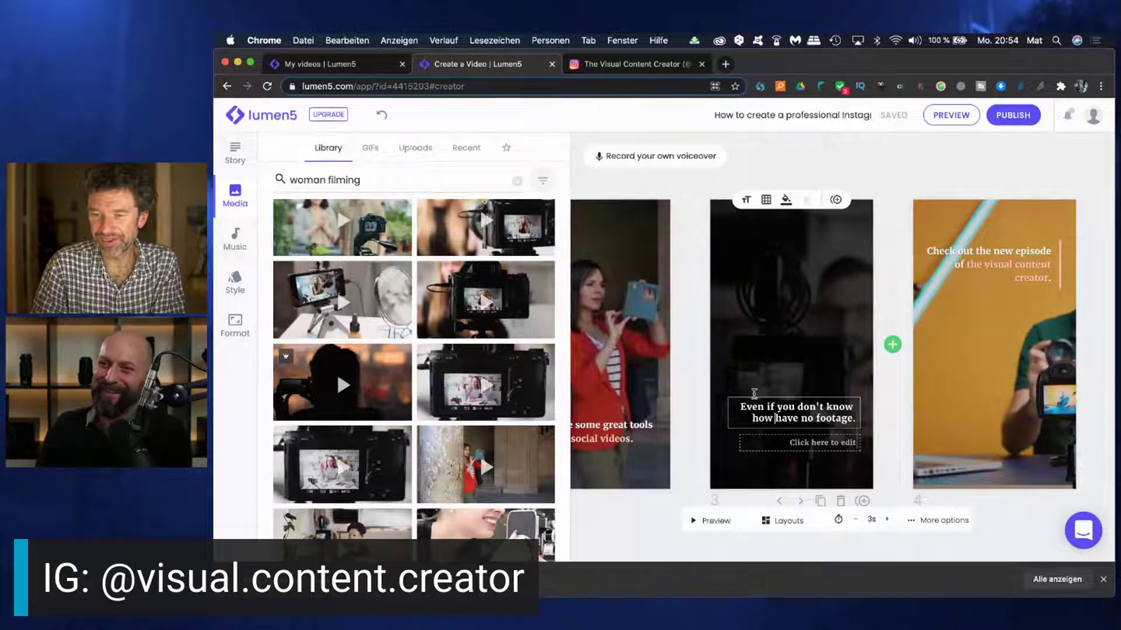
type(" create pr")
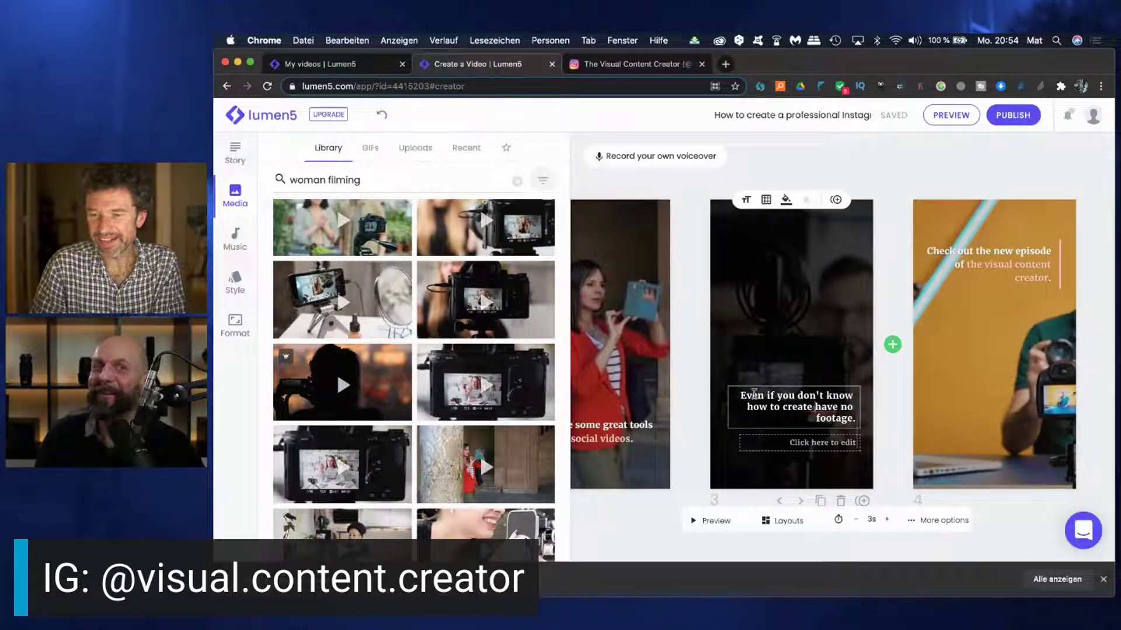
type("ofessi")
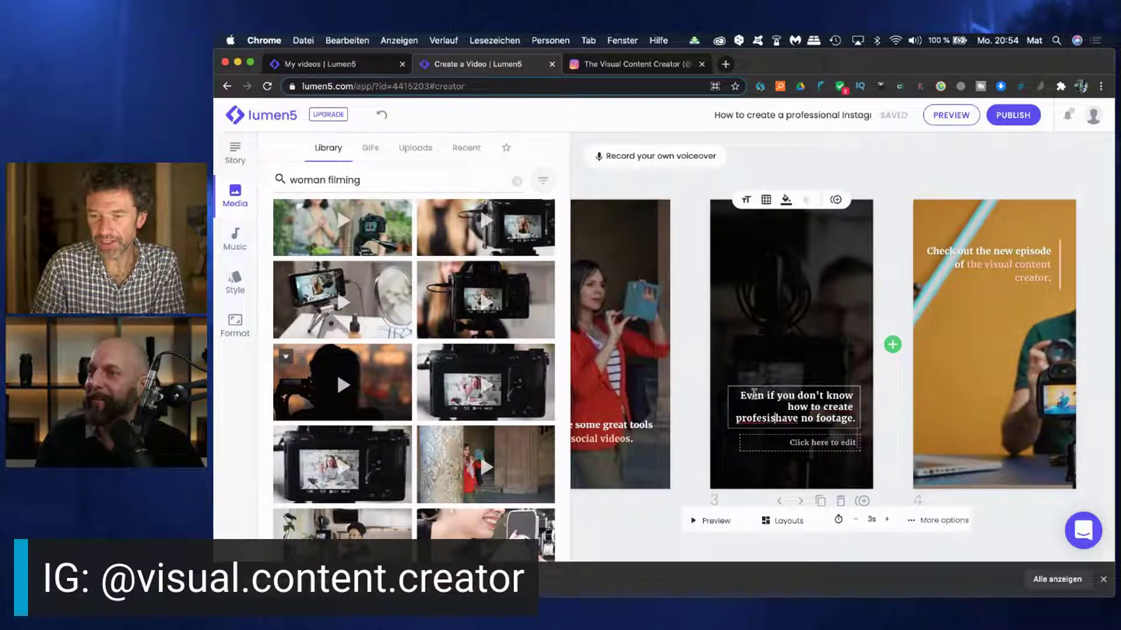
type("onal")
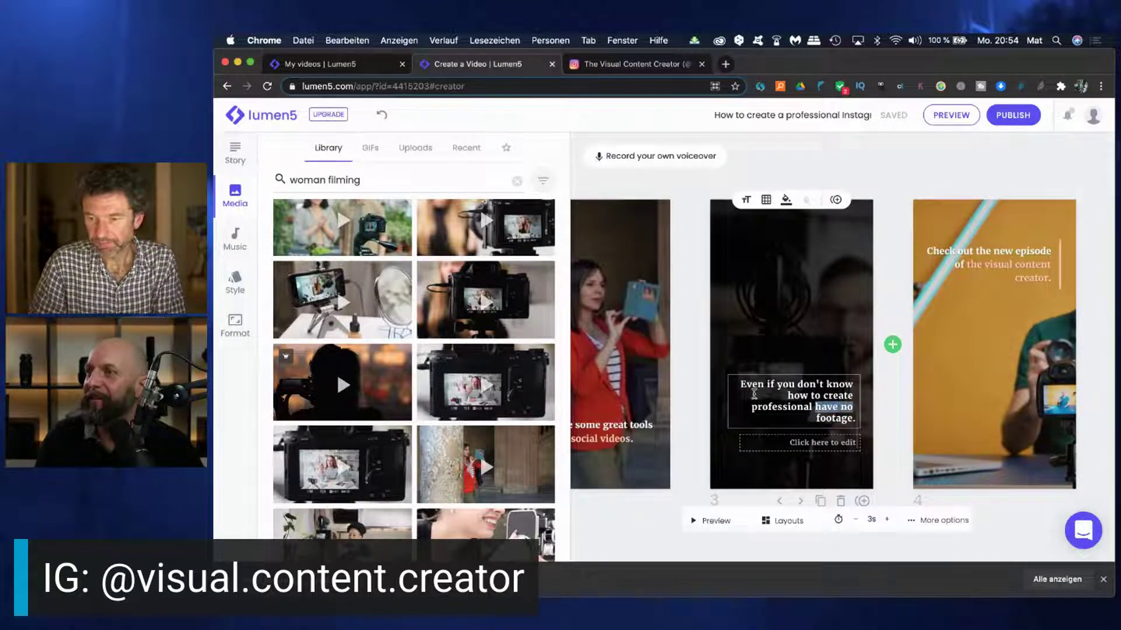
key("BackSpace")
key("BackSpace")
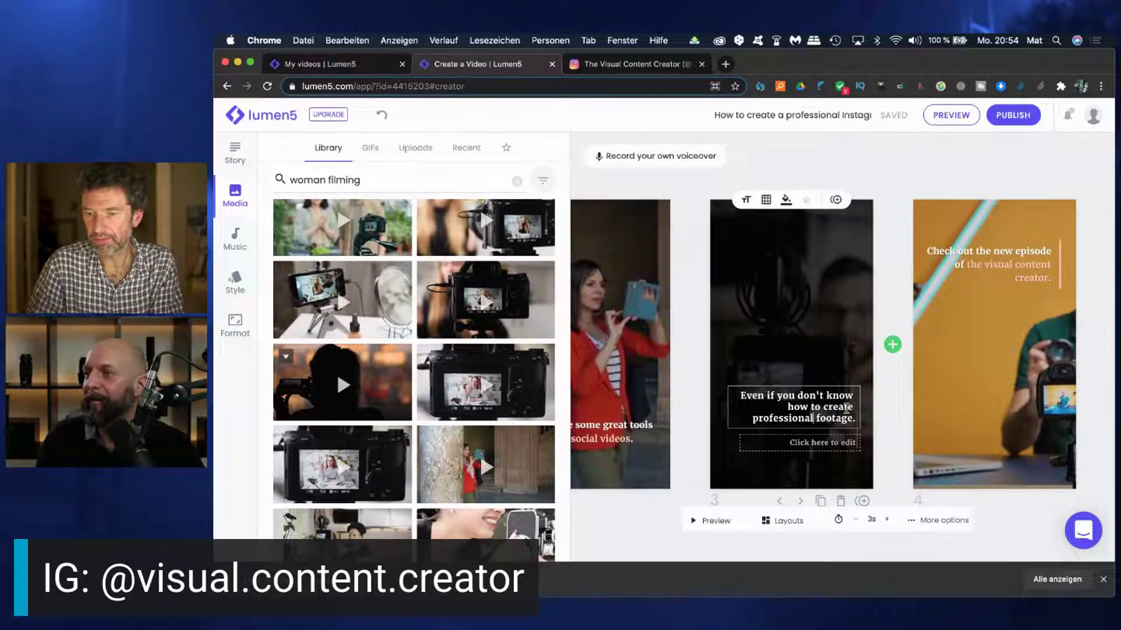
left_click(969, 265)
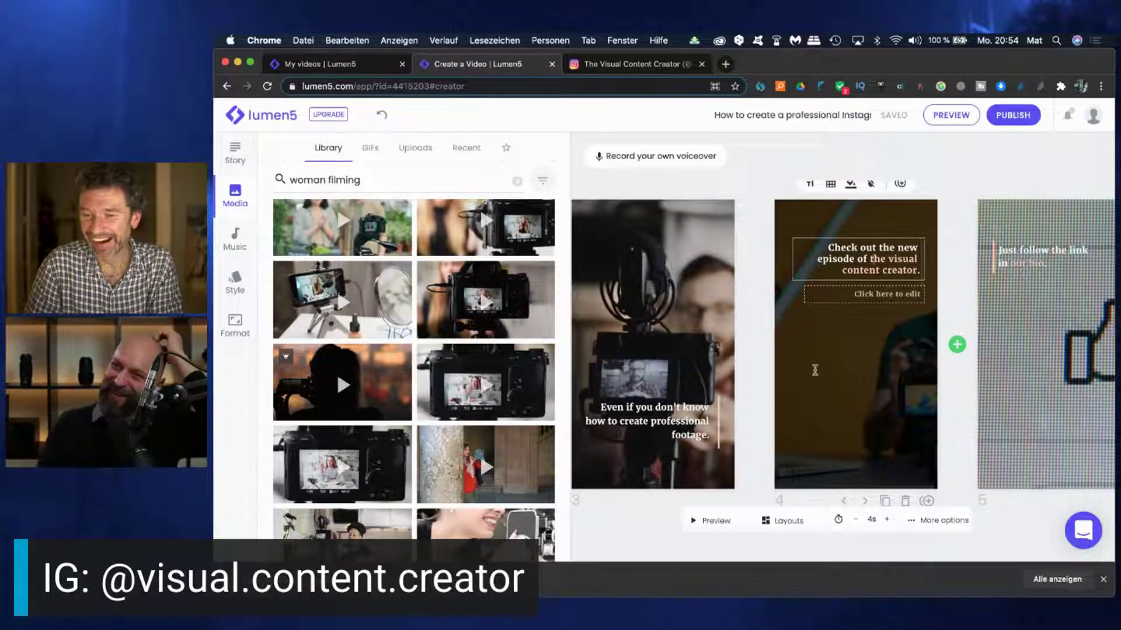
scroll(865, 375, "right", 3)
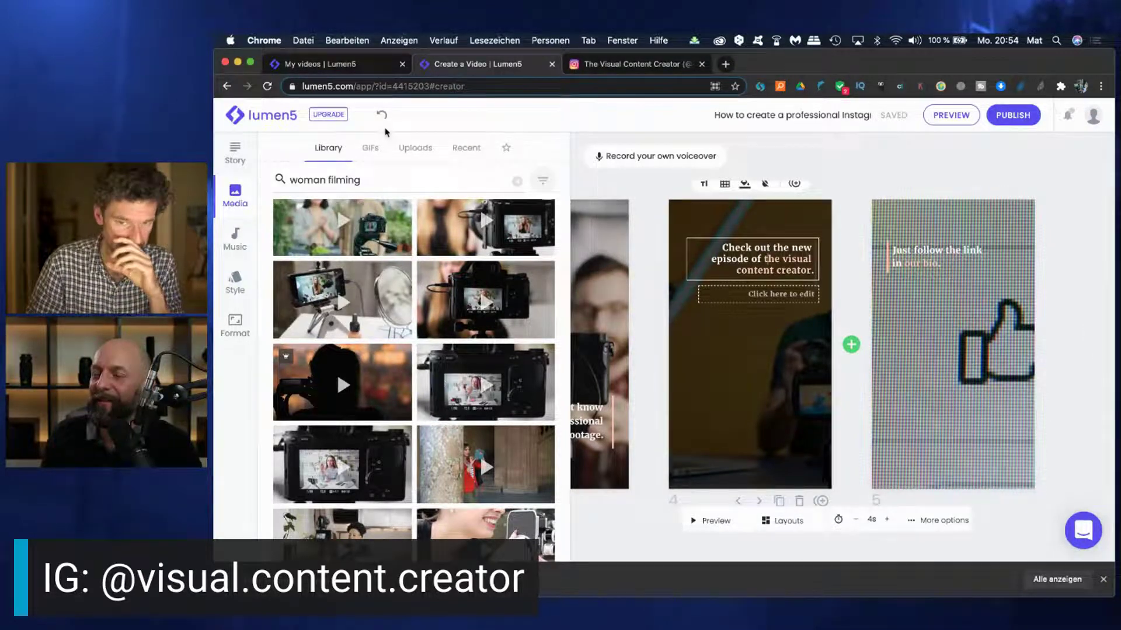
Set the uploaded Instagram profile screenshot as scene 4's background.
left_click(415, 155)
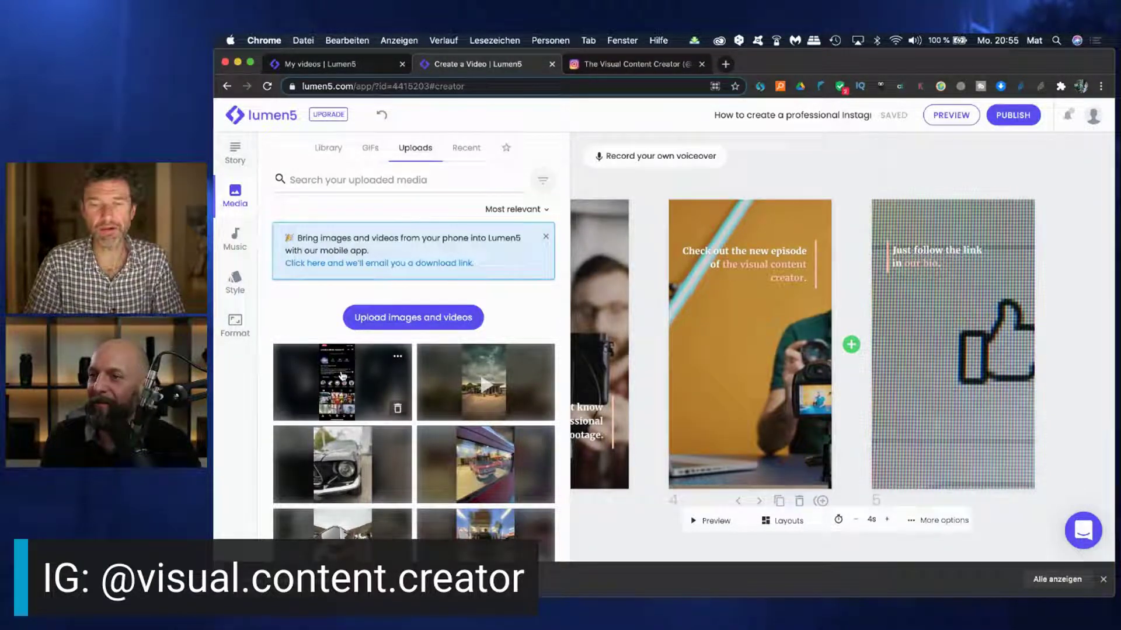
left_click_drag(342, 375, 750, 365)
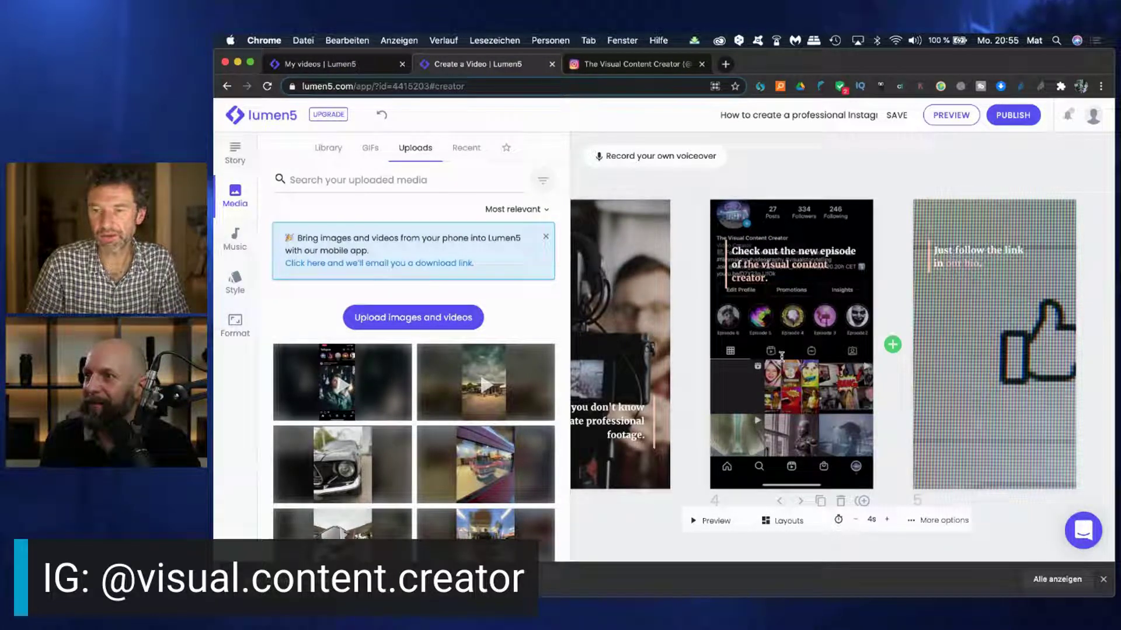
left_click(781, 250)
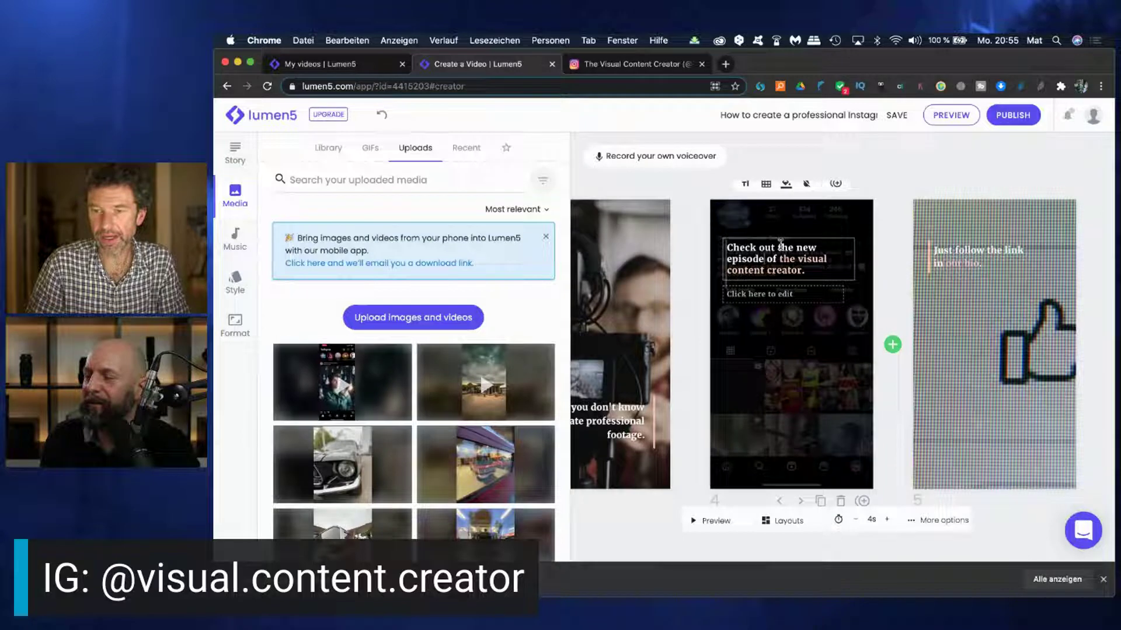
Move scene 4's caption to bottom centre, then try the building photo background and revert to the screenshot.
left_click(766, 185)
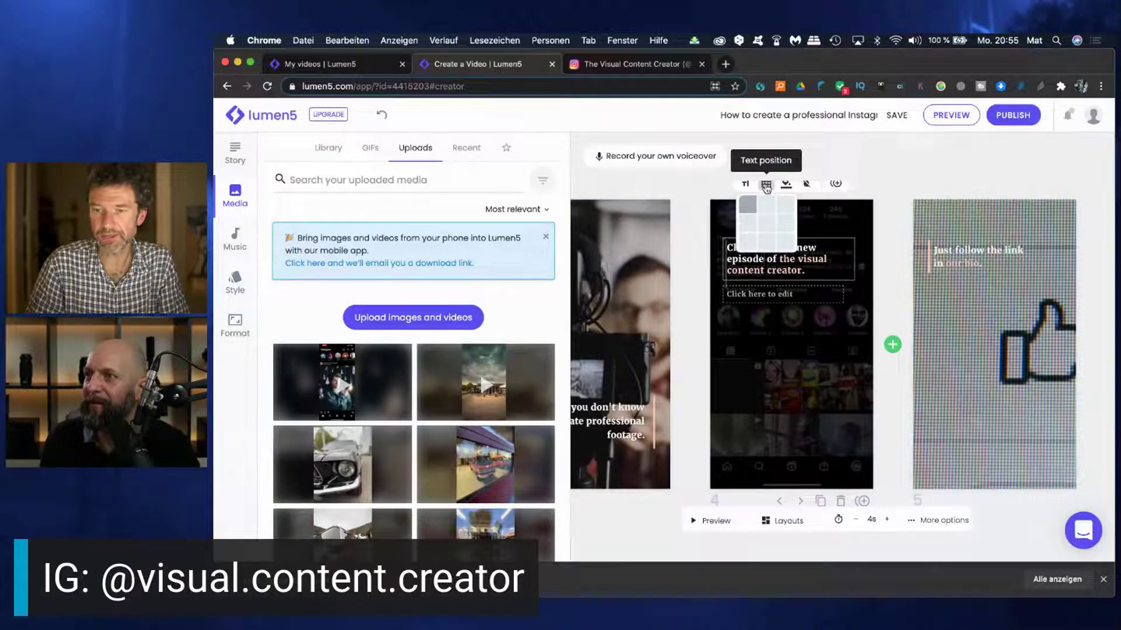
left_click(765, 244)
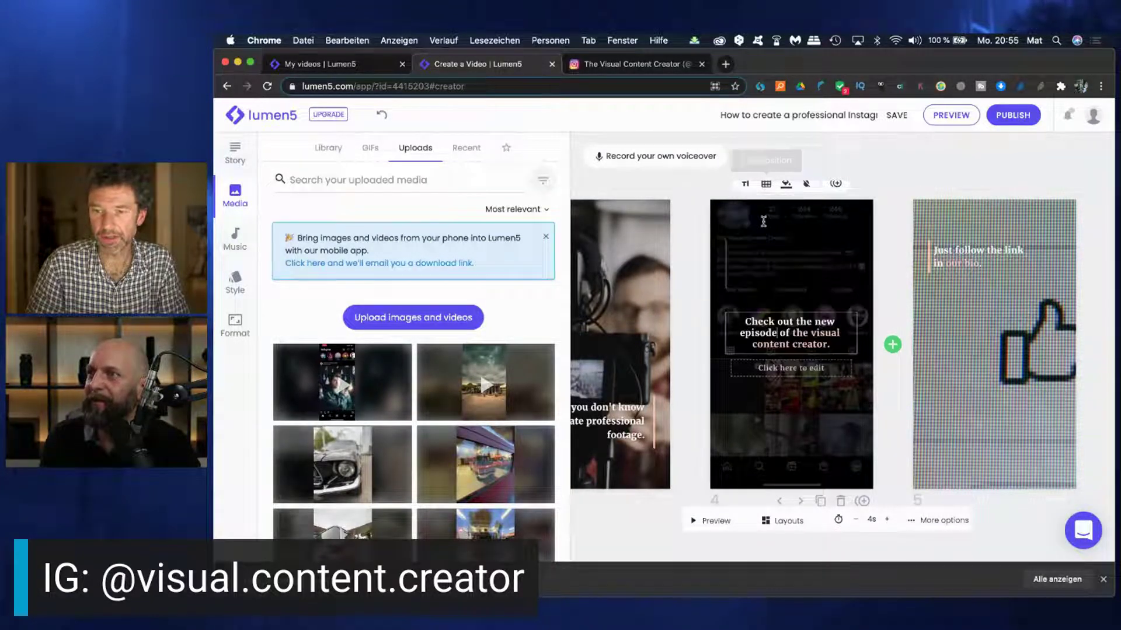
left_click(768, 192)
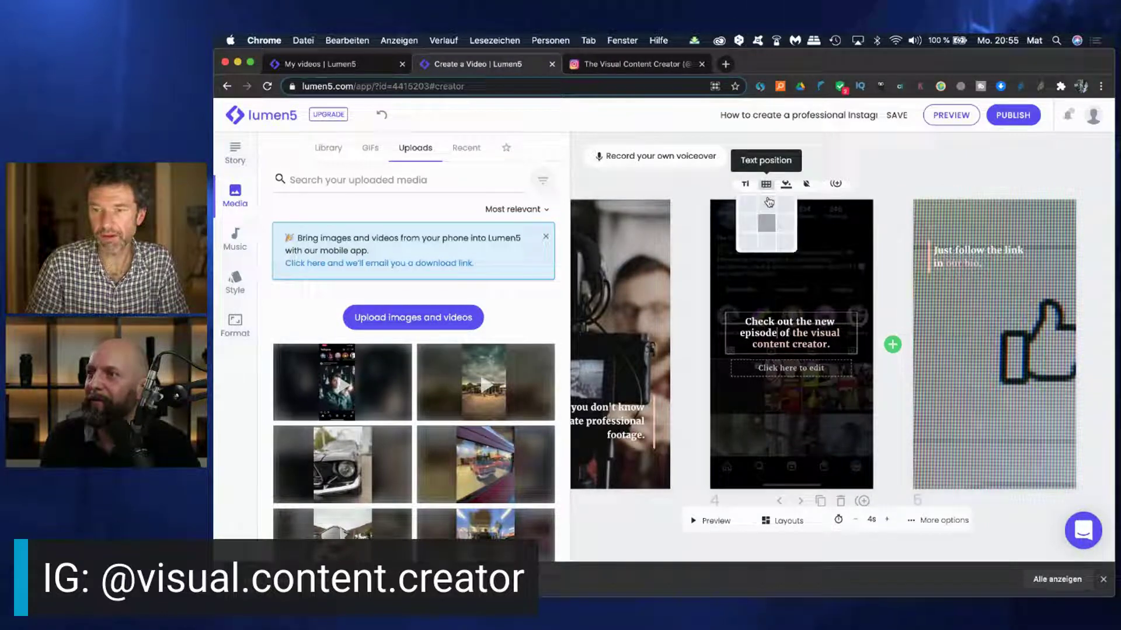
left_click(773, 239)
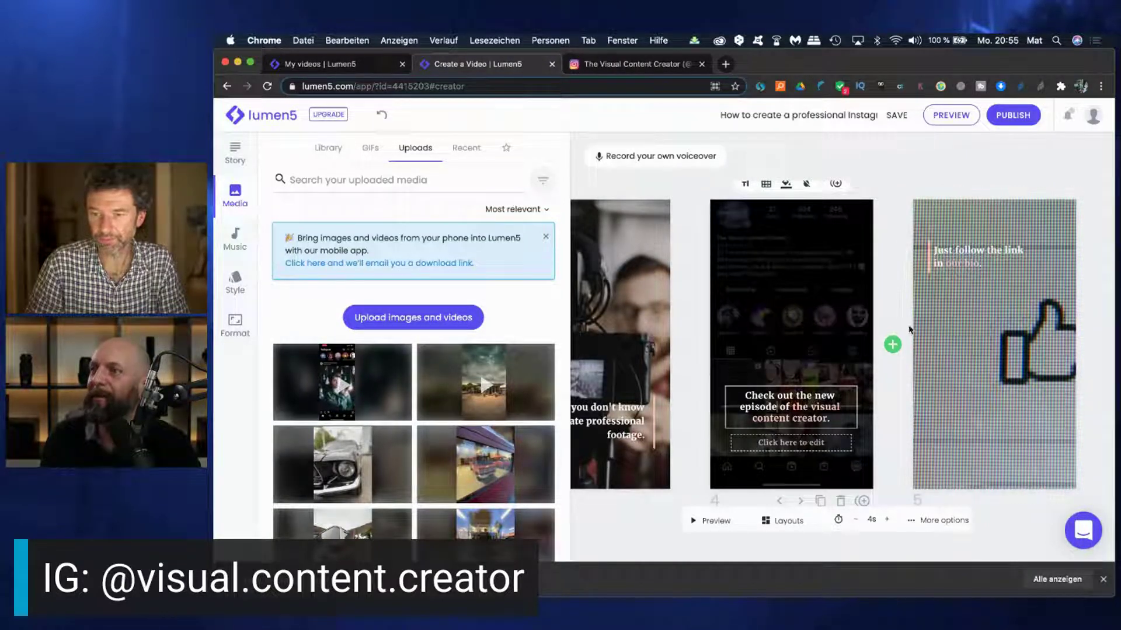
left_click(477, 372)
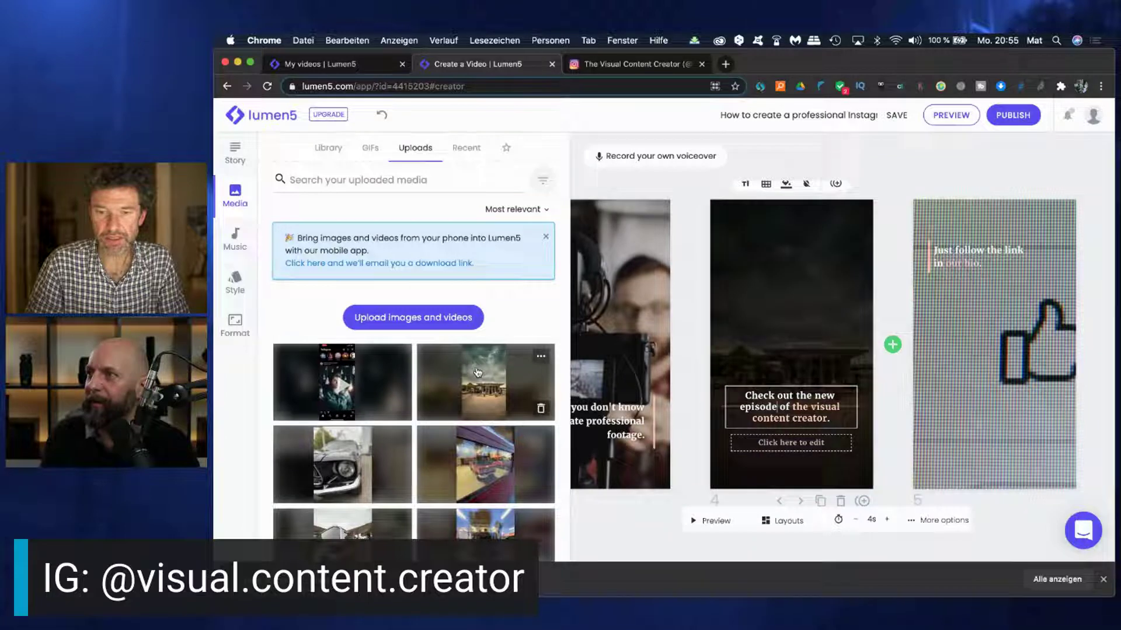
left_click(322, 396)
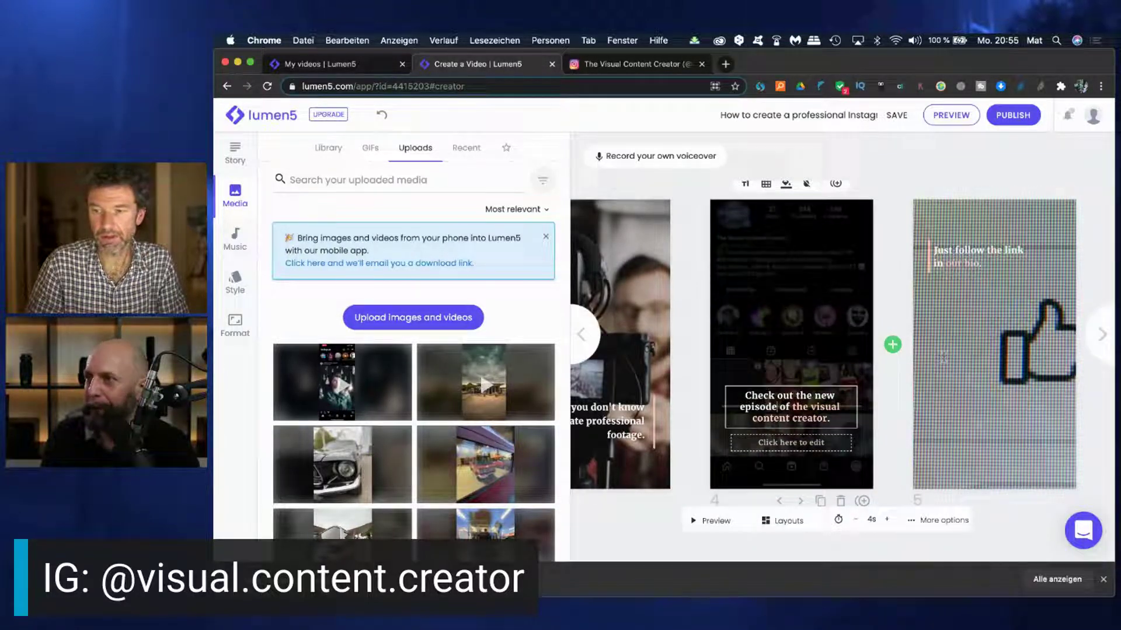
Give scene 5 the building photo background and add the channel's Instagram handle as its subheading.
left_click(967, 362)
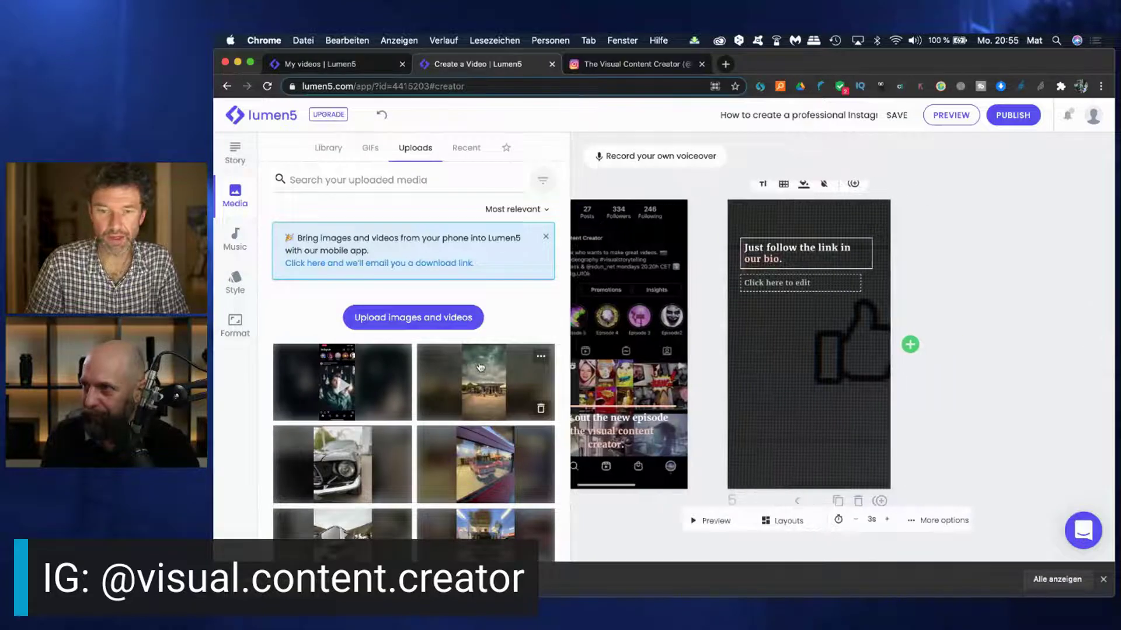
left_click_drag(478, 363, 815, 345)
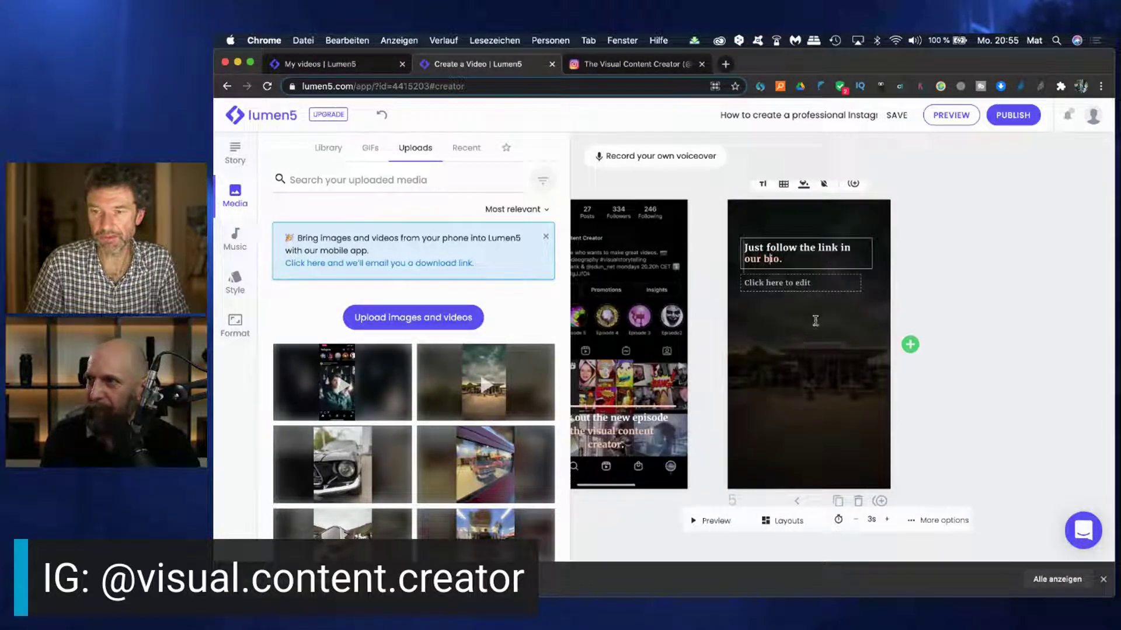
left_click(764, 285)
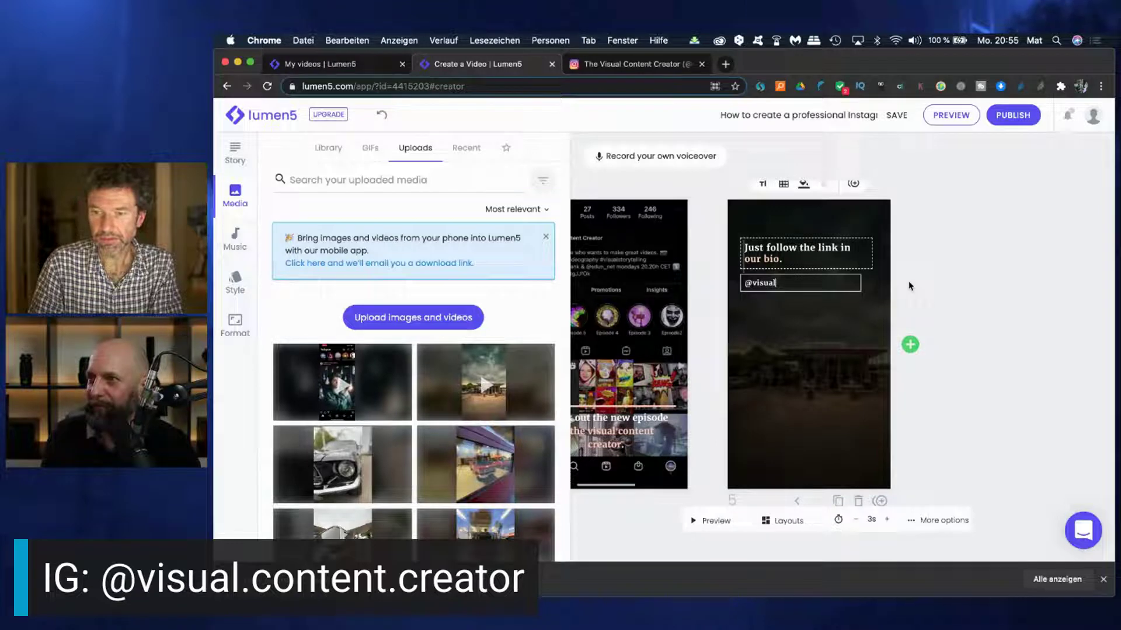
type("@visual.content")
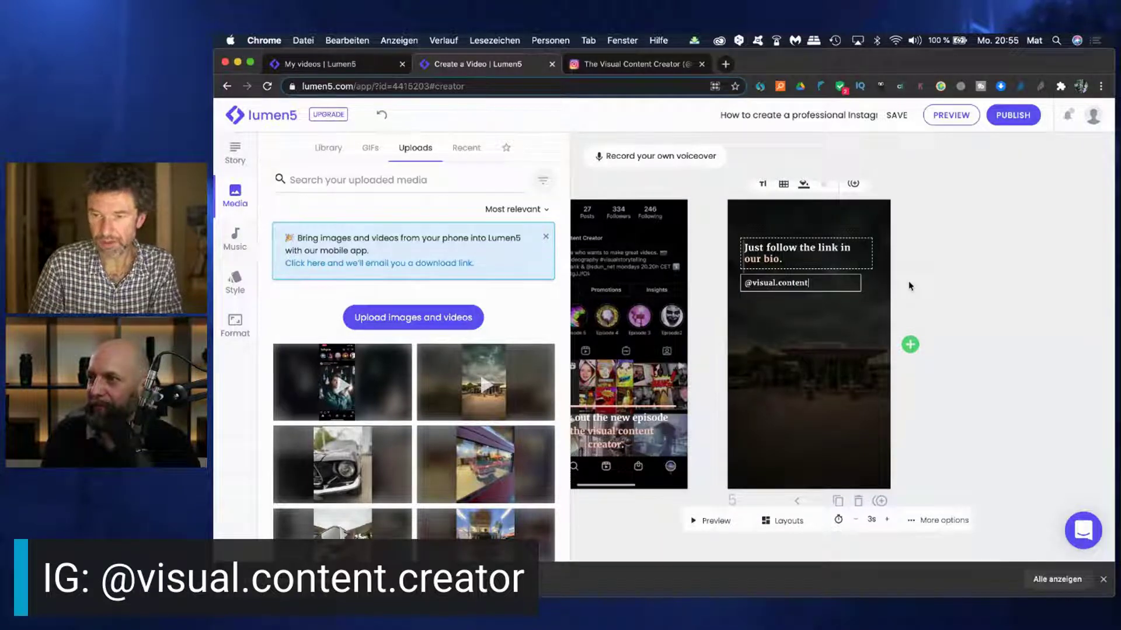
type(".creator")
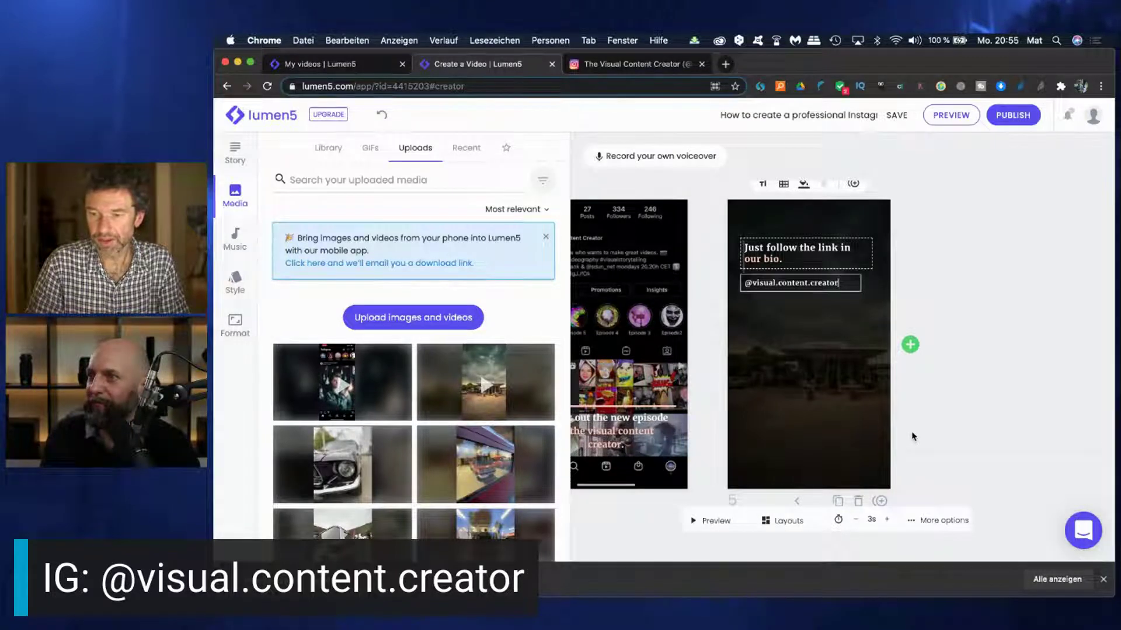
scroll(808, 426, "left", 10)
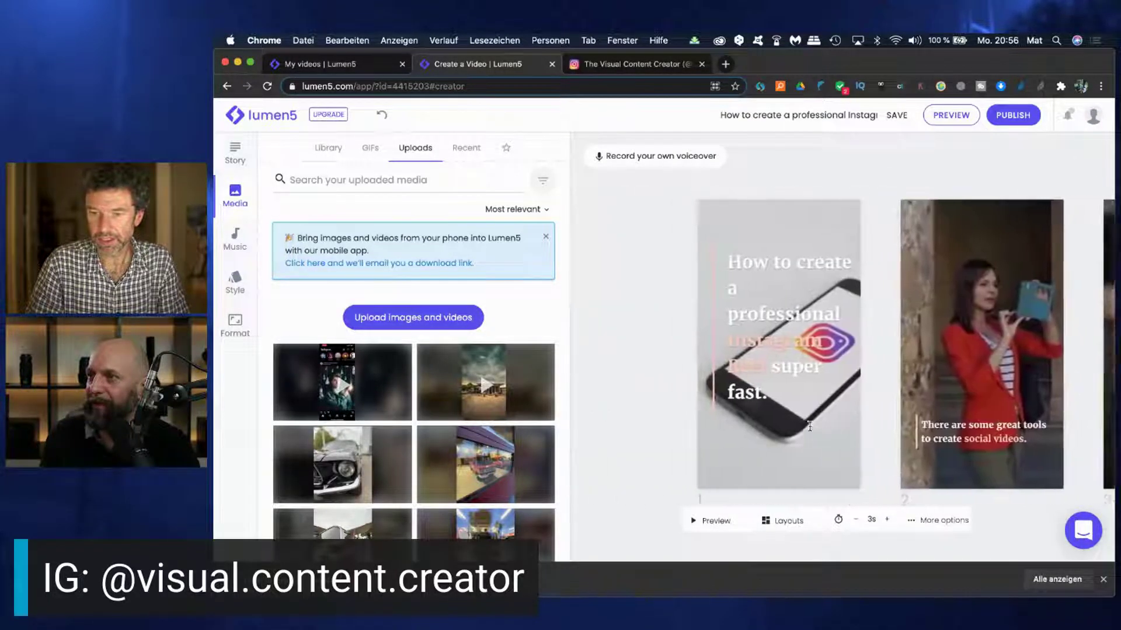
Set the Instagram profile slide's duration to 5 seconds.
scroll(809, 426, "right", 2)
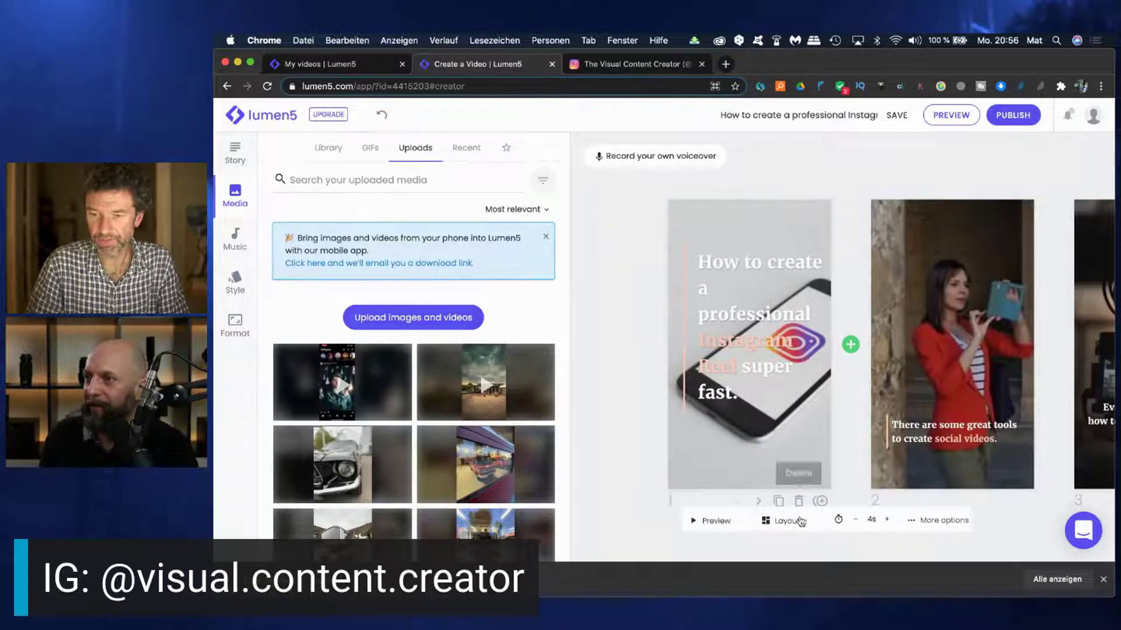
scroll(901, 442, "right", 6)
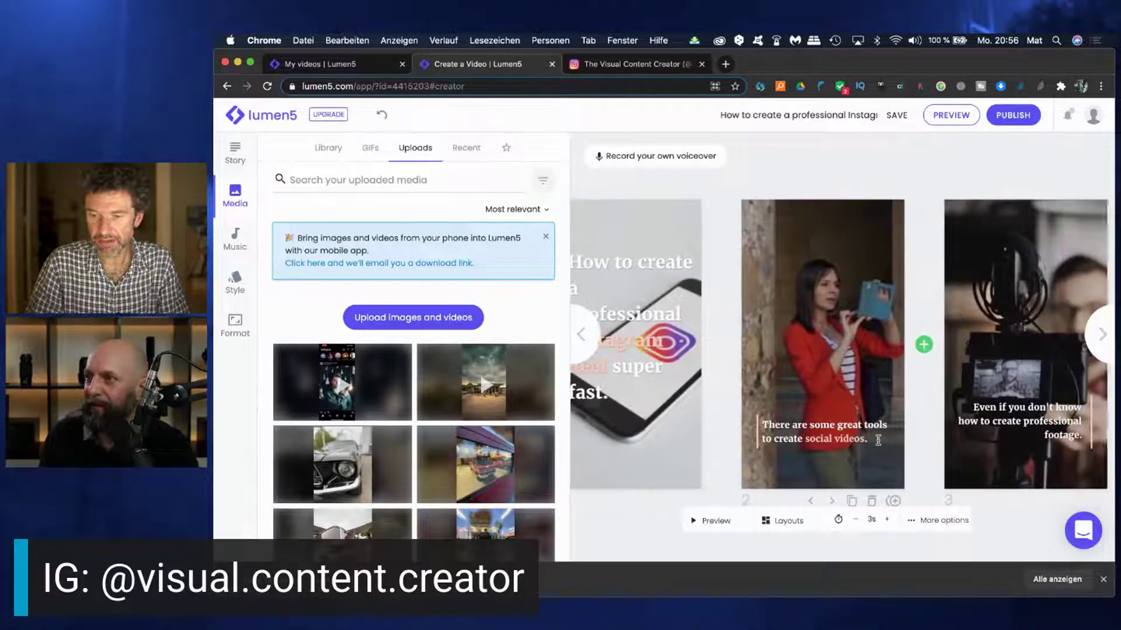
scroll(879, 436, "right", 1)
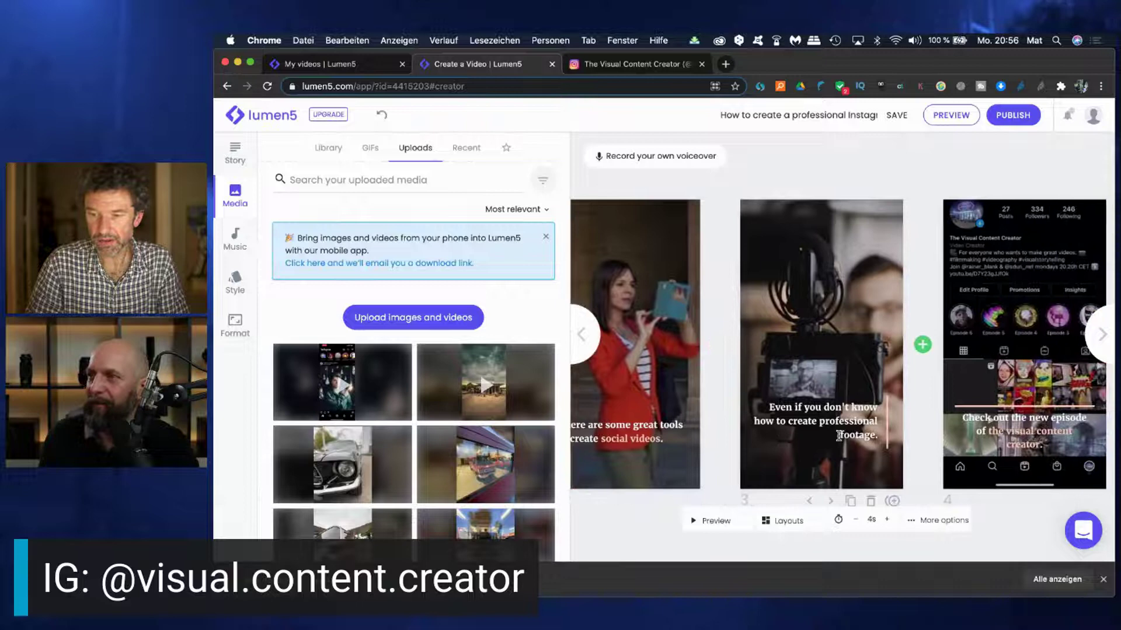
scroll(839, 435, "right", 5)
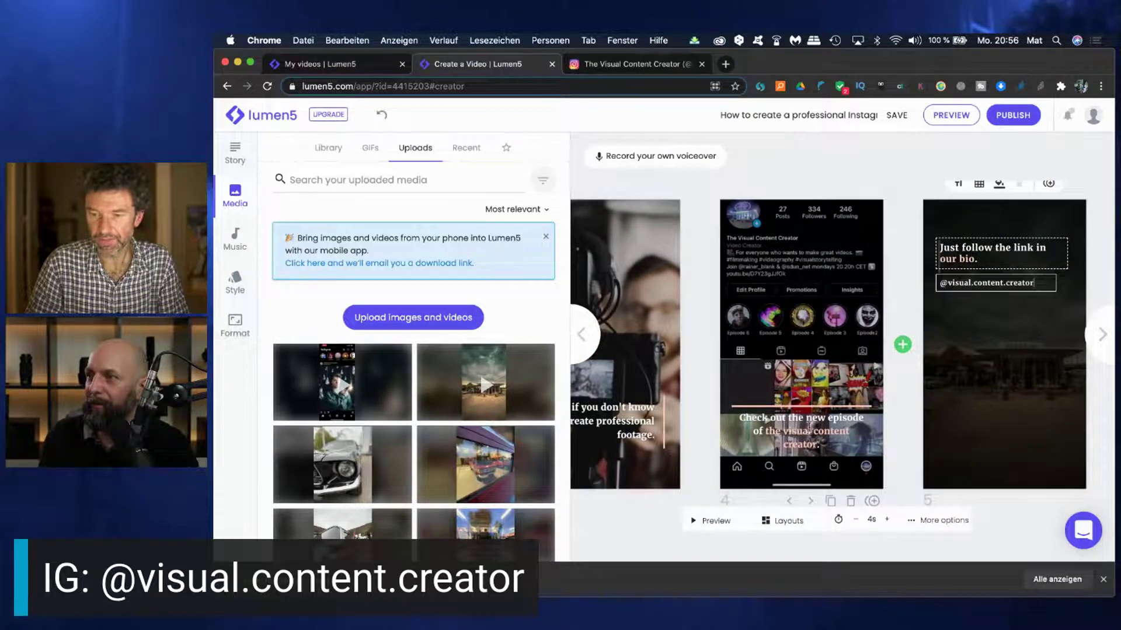
left_click(887, 520)
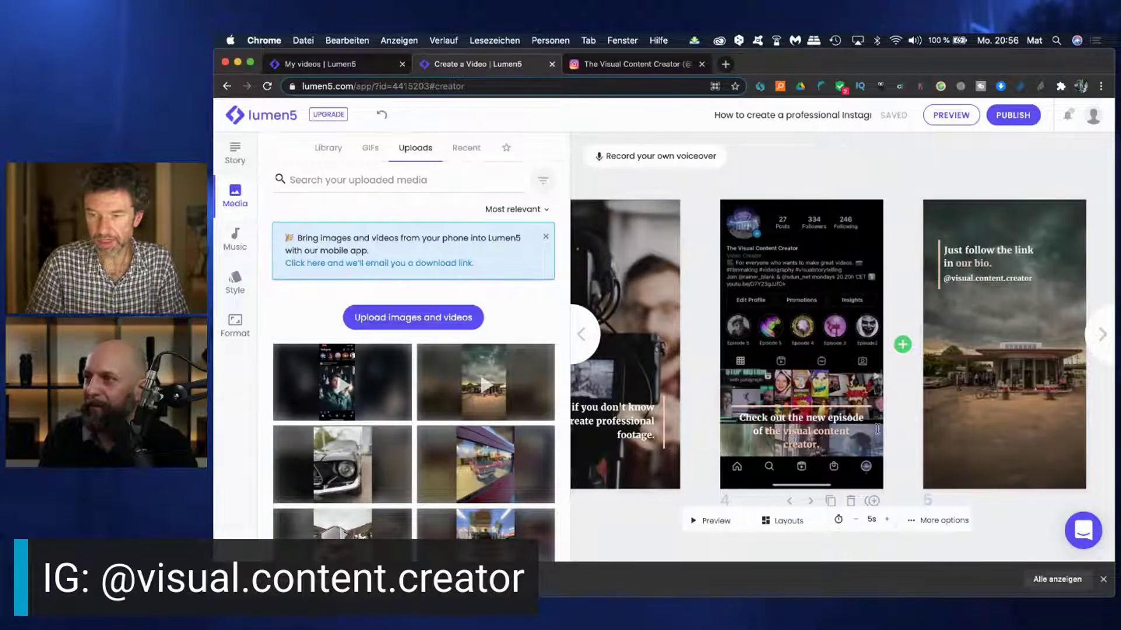
Lengthen the closing bio-link slide to 5 seconds and preview the whole video.
scroll(951, 500, "right", 3)
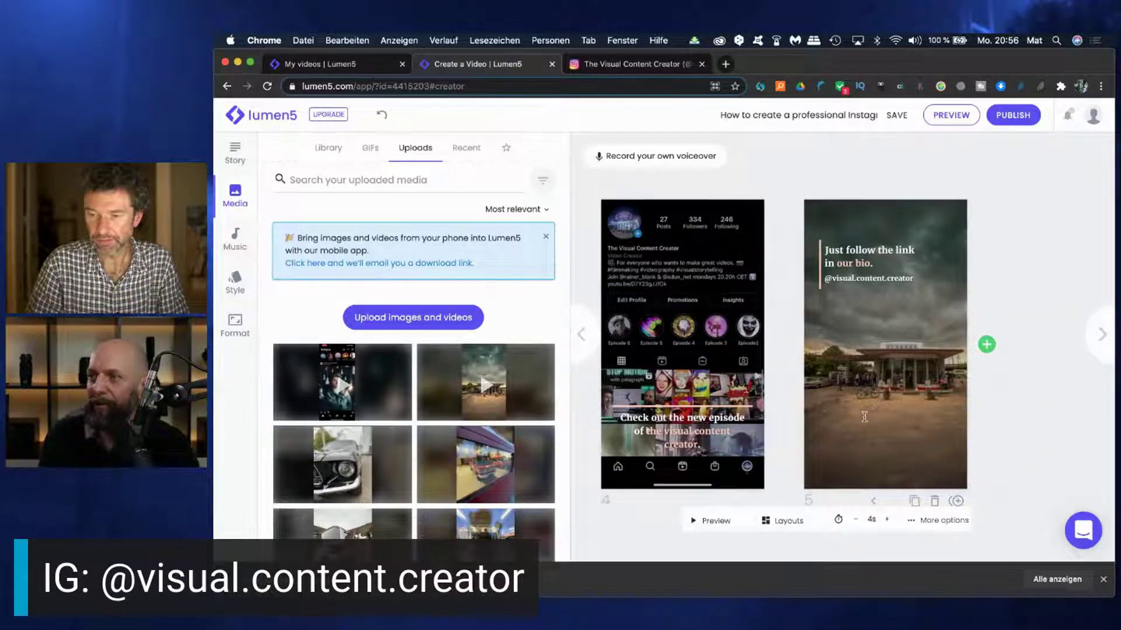
left_click(887, 519)
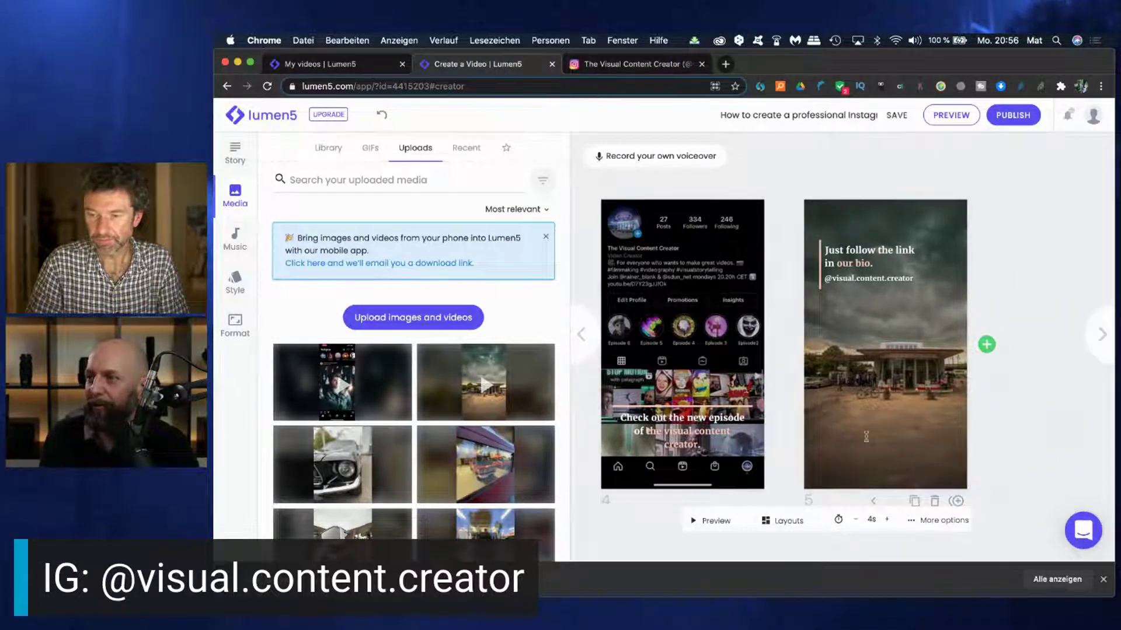
left_click(886, 519)
scroll(736, 475, "left", 10)
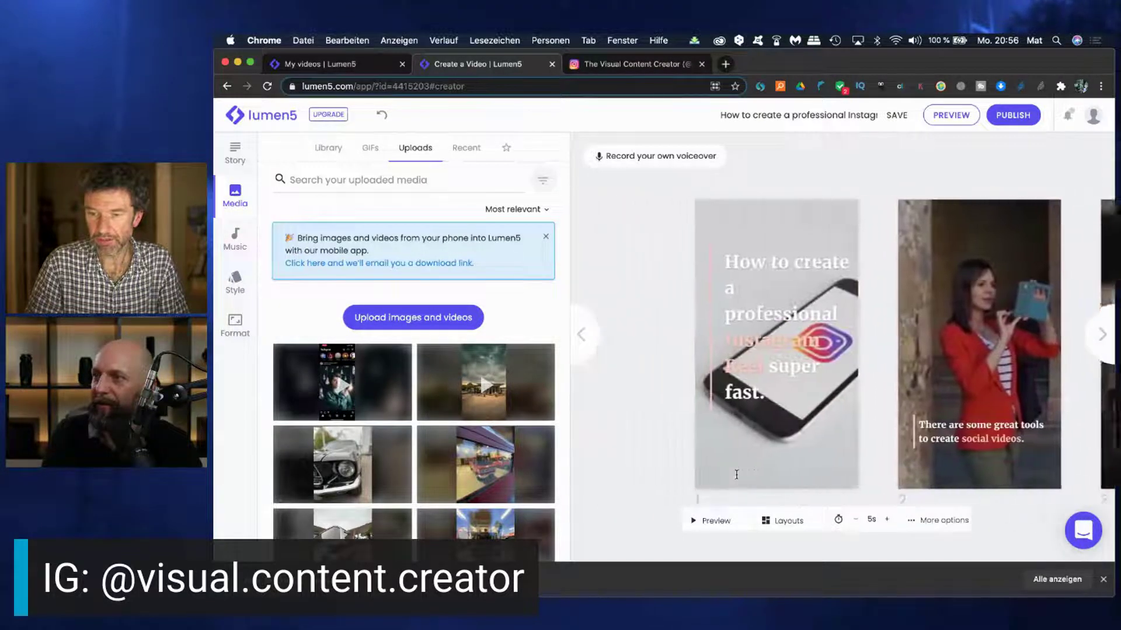
scroll(839, 499, "right", 10)
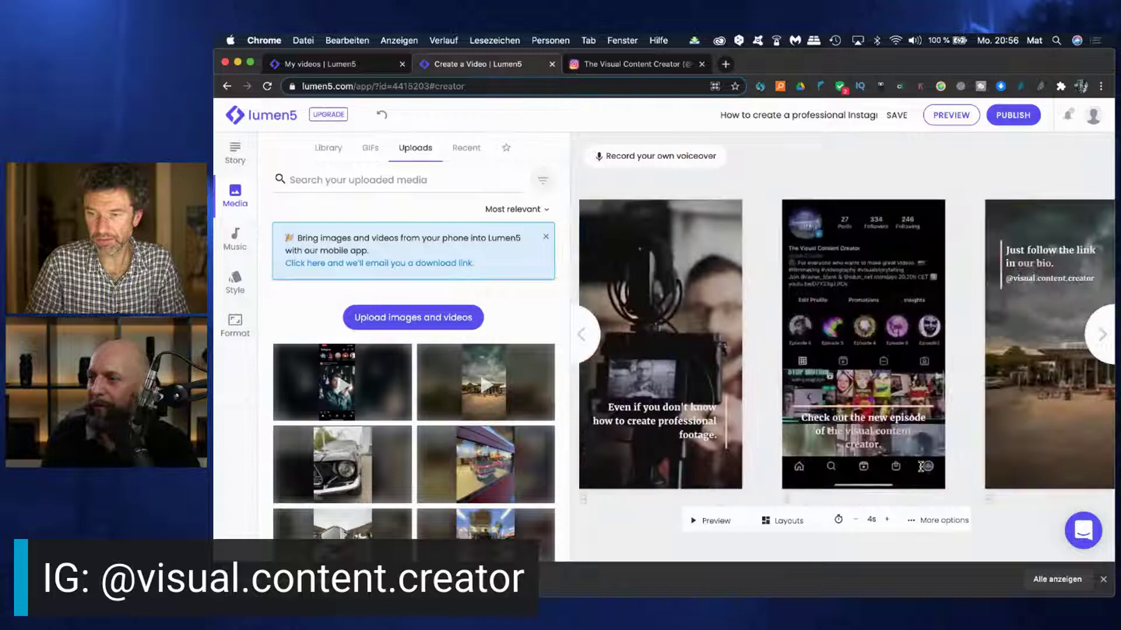
left_click(946, 116)
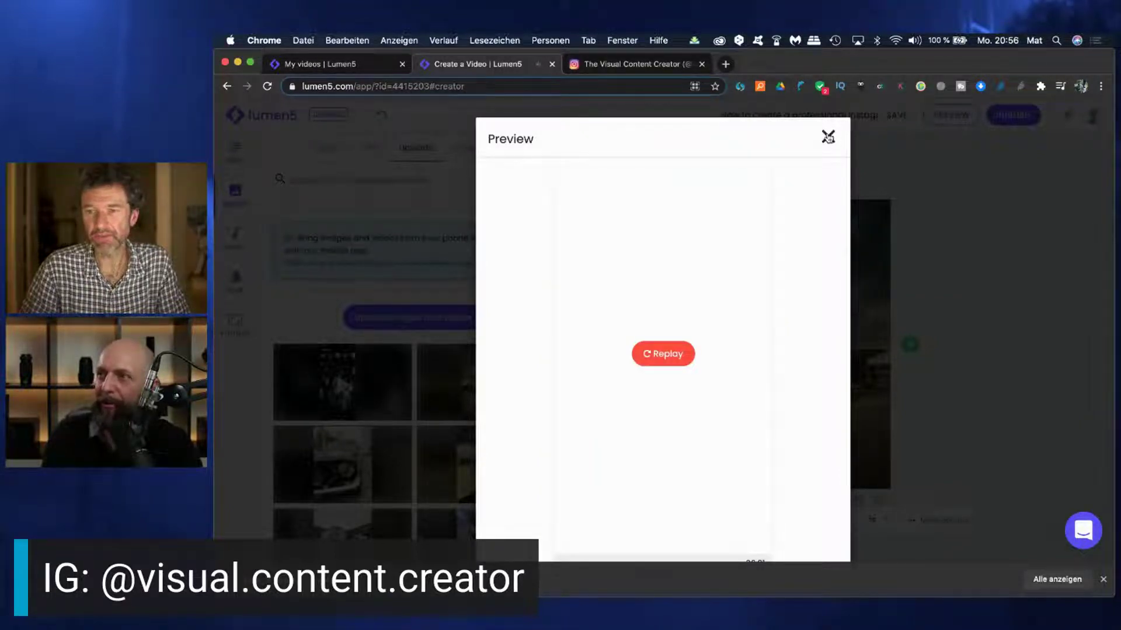
left_click(828, 137)
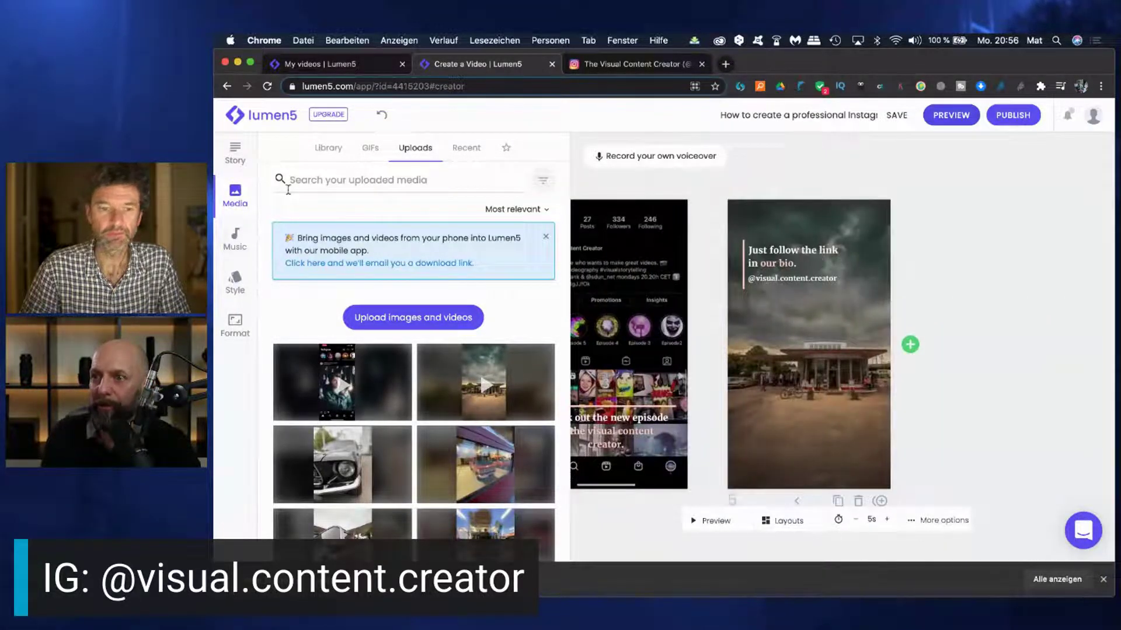
Open the music library and audition the Dramatic Strings and Ostentation tracks, then stop playback.
left_click(236, 241)
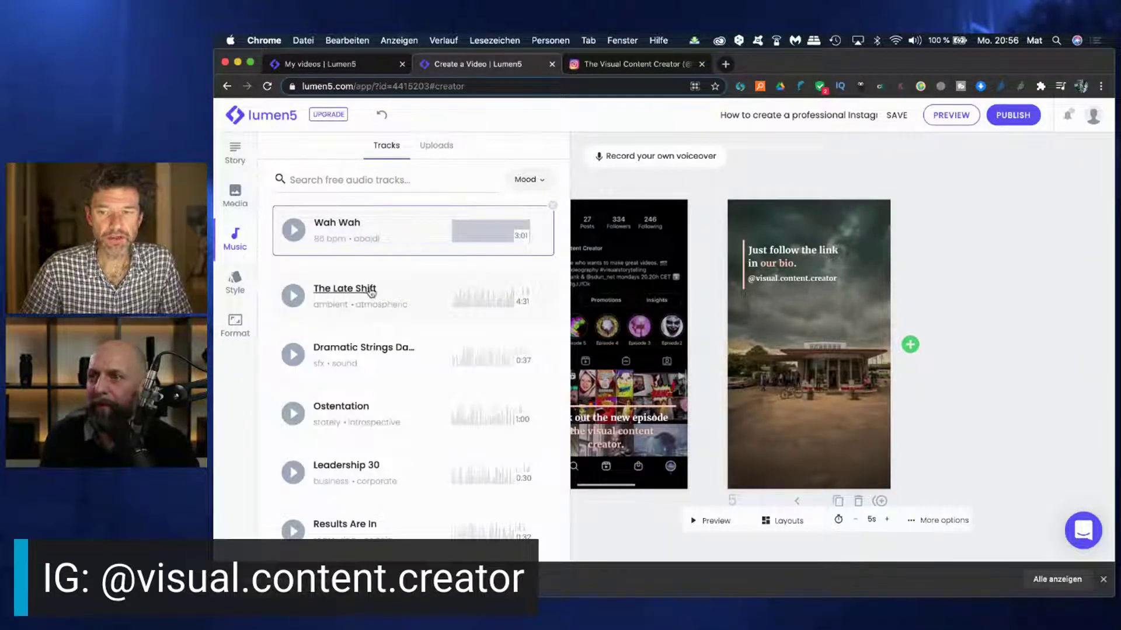
scroll(338, 334, "down", 1)
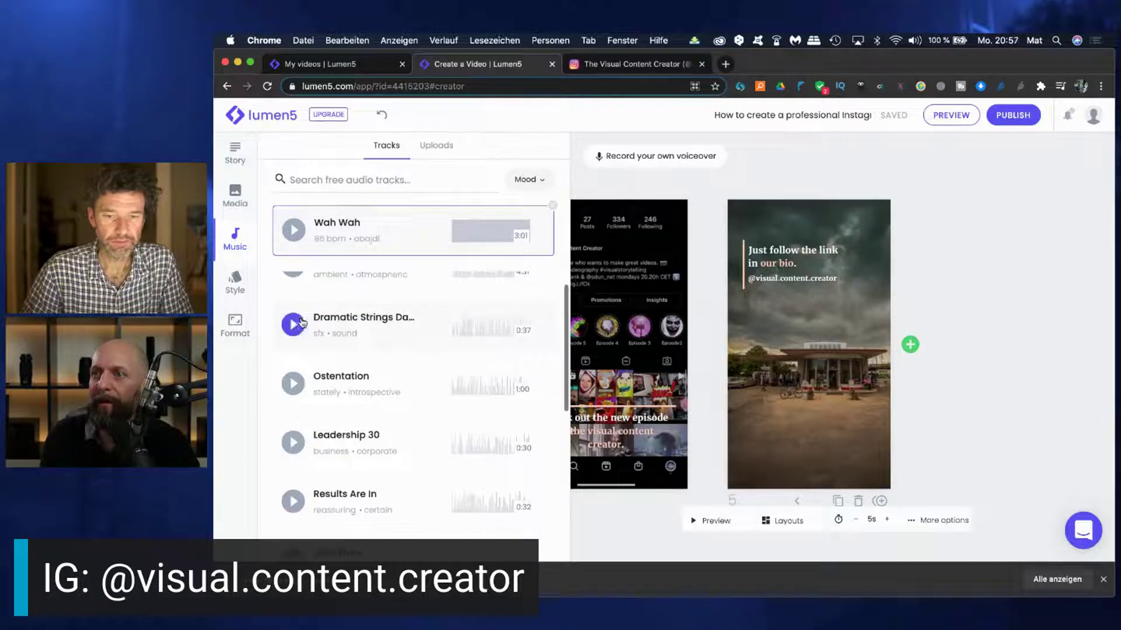
left_click(294, 325)
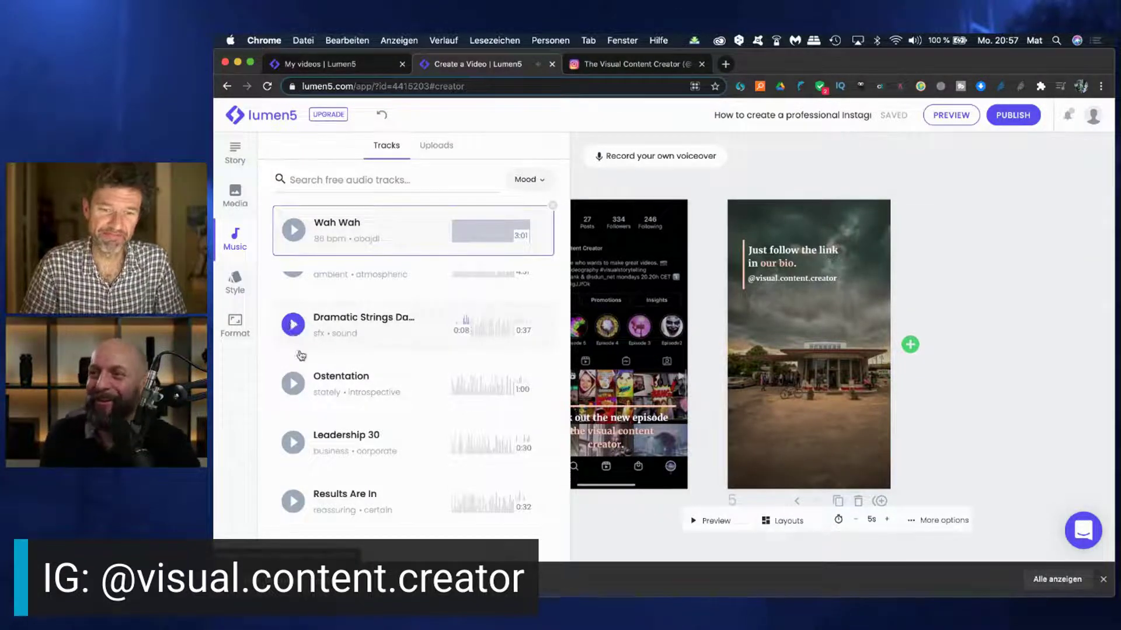
left_click(294, 385)
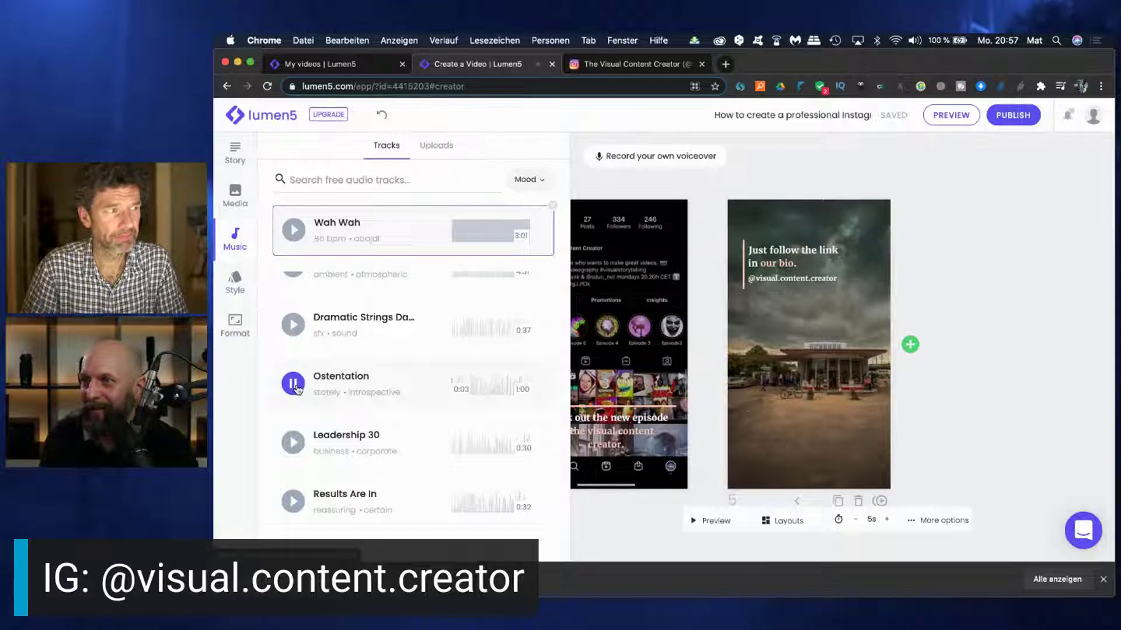
left_click(294, 386)
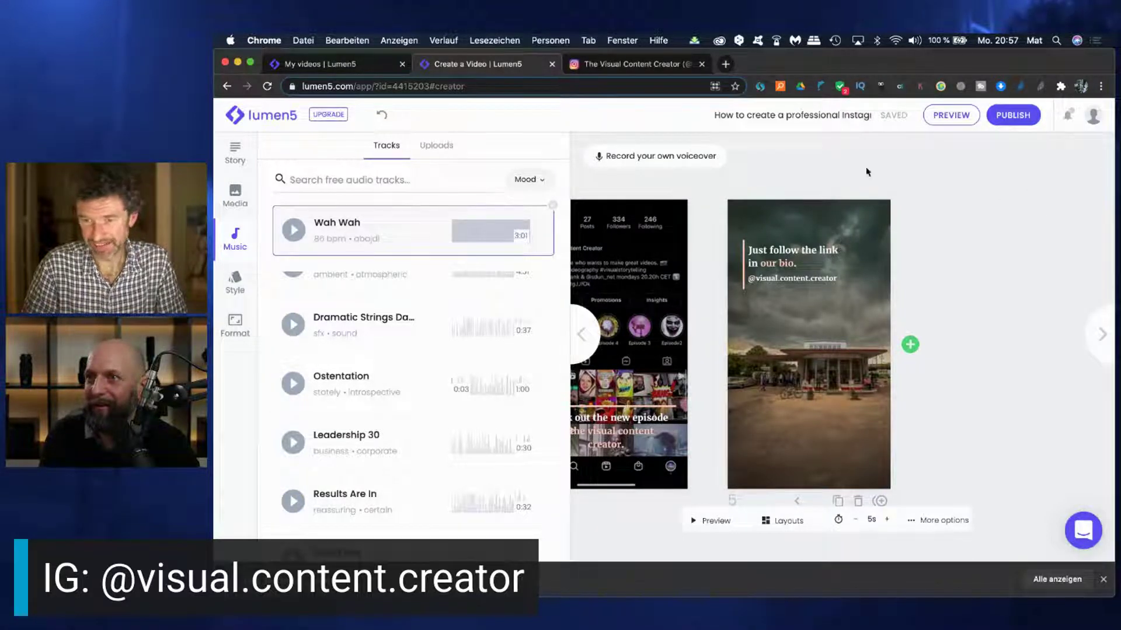
Publish the 21-second reel to open its Lumen5 video page.
left_click(1014, 116)
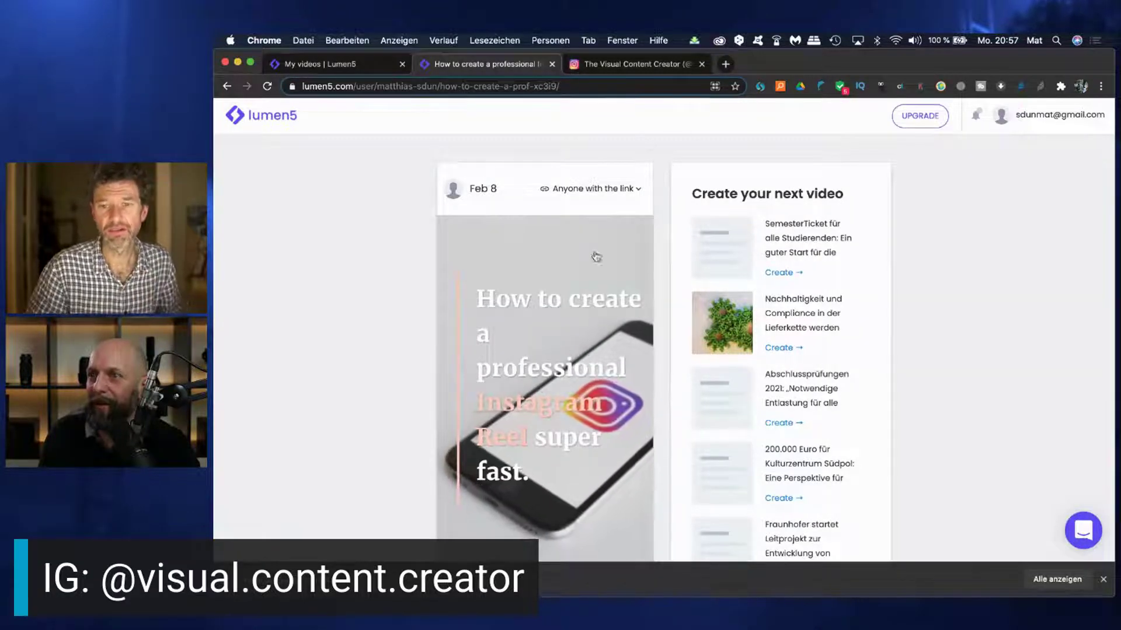
scroll(566, 402, "down", 3)
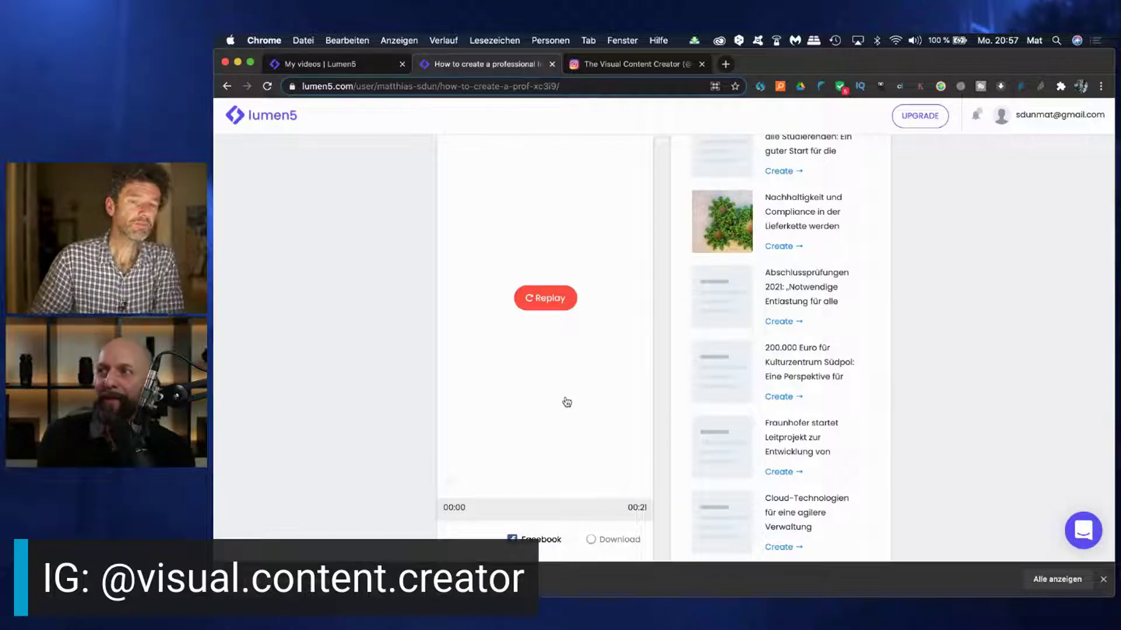
Check the rendering notice on the video page and wait until Download becomes available.
scroll(575, 456, "down", 5)
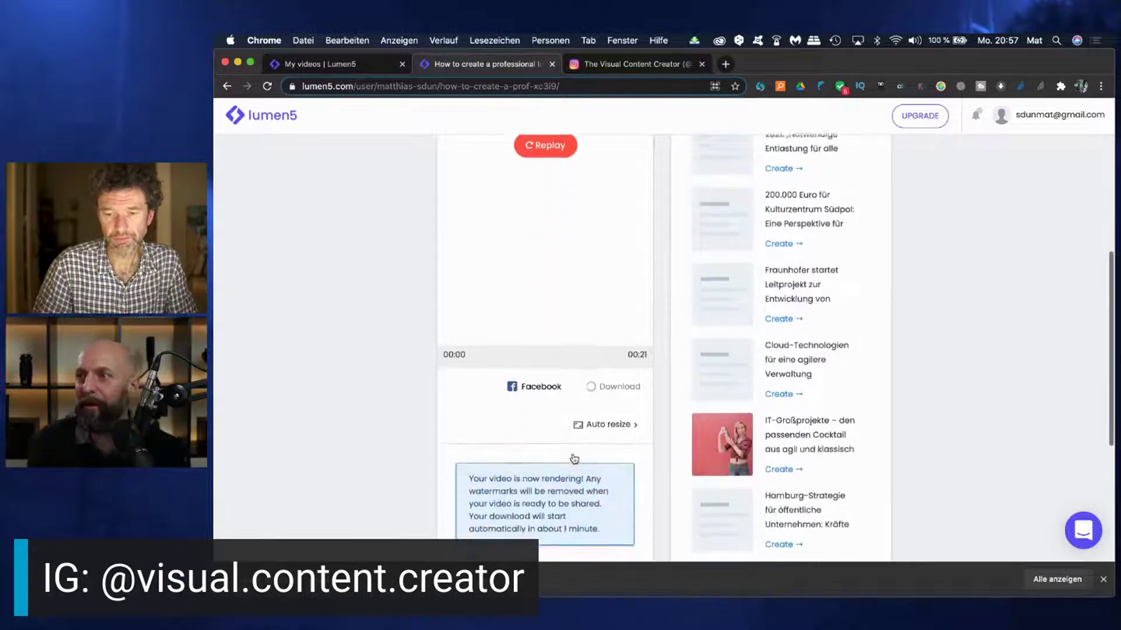
scroll(573, 458, "up", 7)
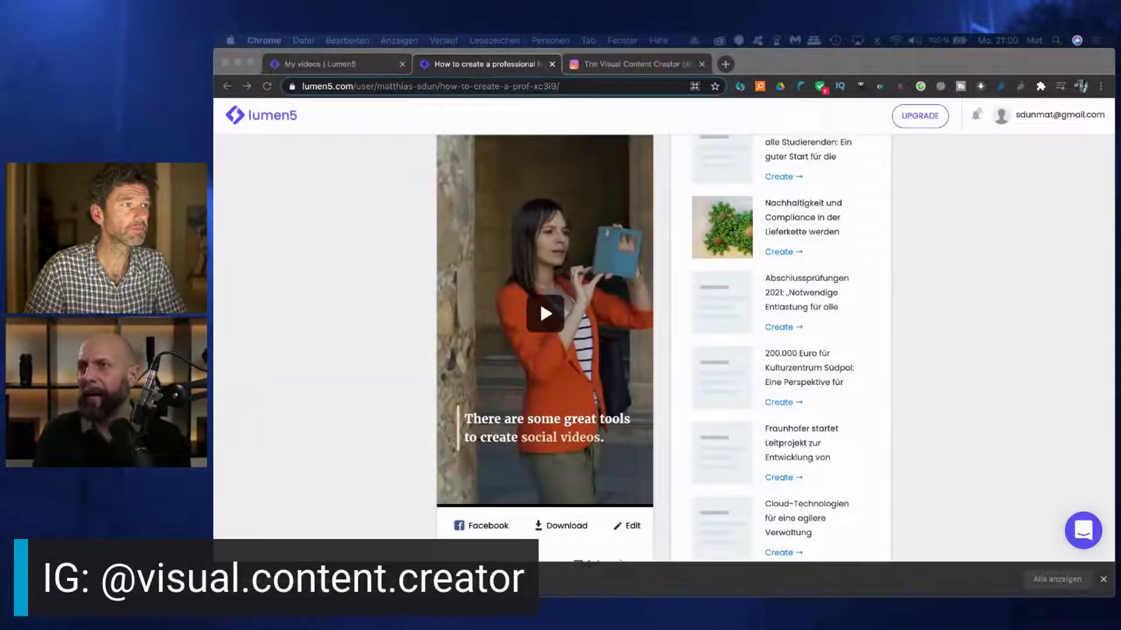
Go from the videos dashboard to Lumen5's pricing page, which lists plans from free Community to $149 Business.
left_click(281, 119)
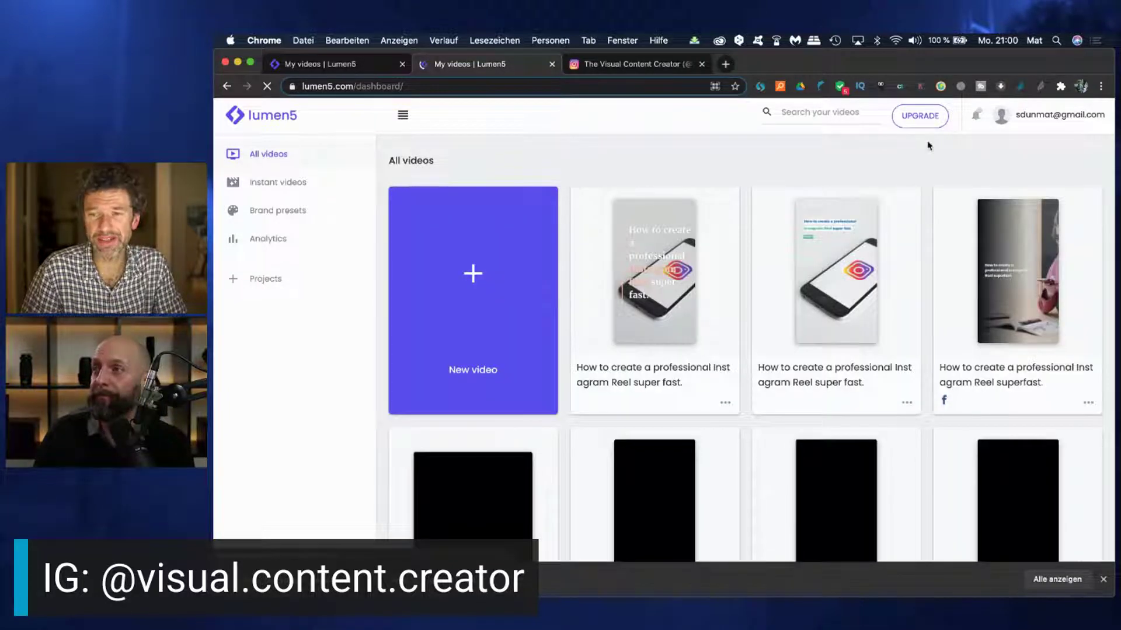
left_click(918, 119)
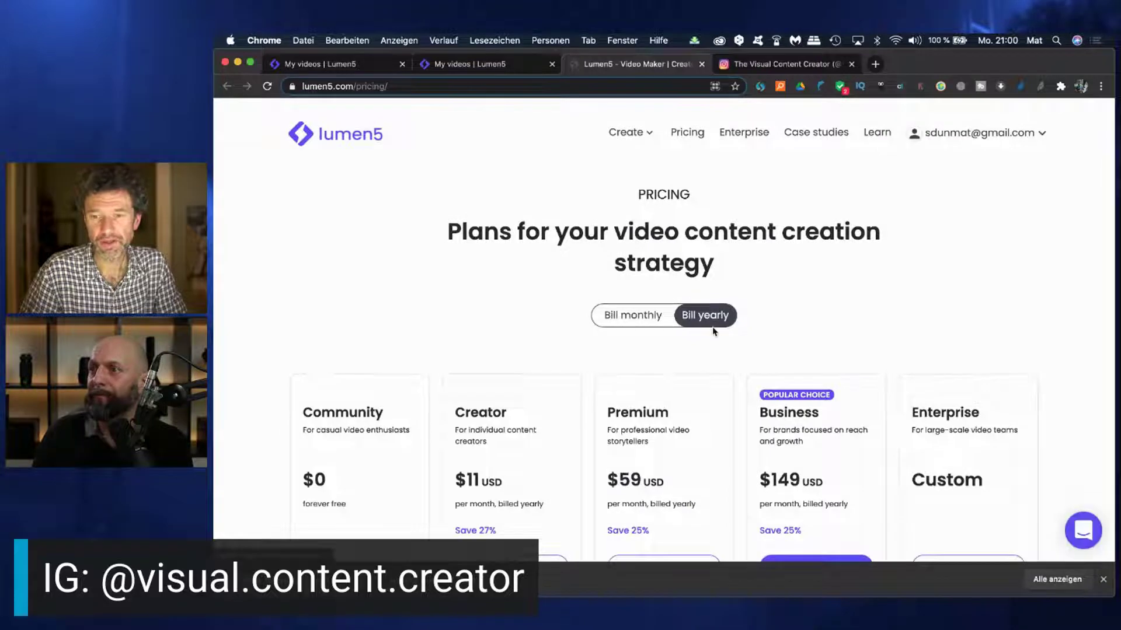
scroll(562, 418, "down", 2)
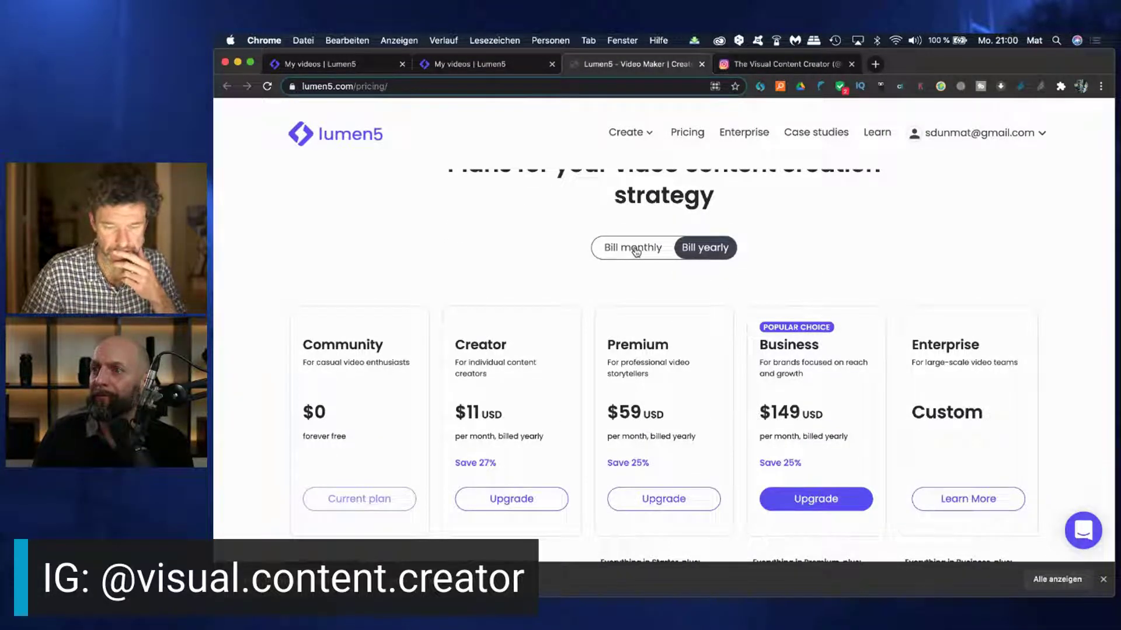
scroll(428, 422, "down", 1)
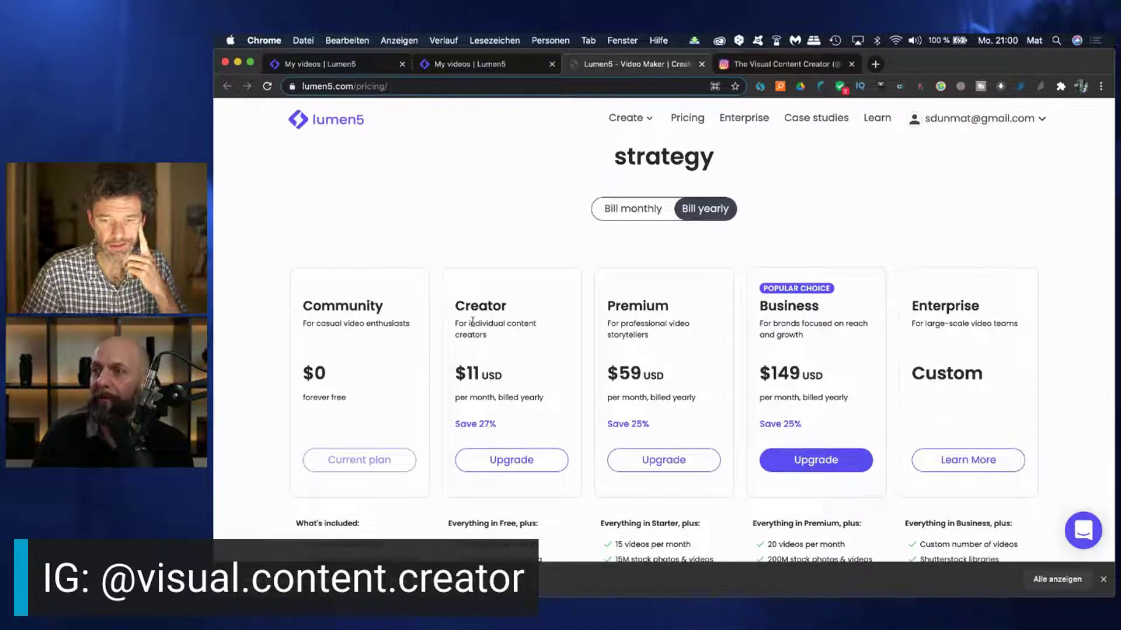
scroll(488, 461, "down", 2)
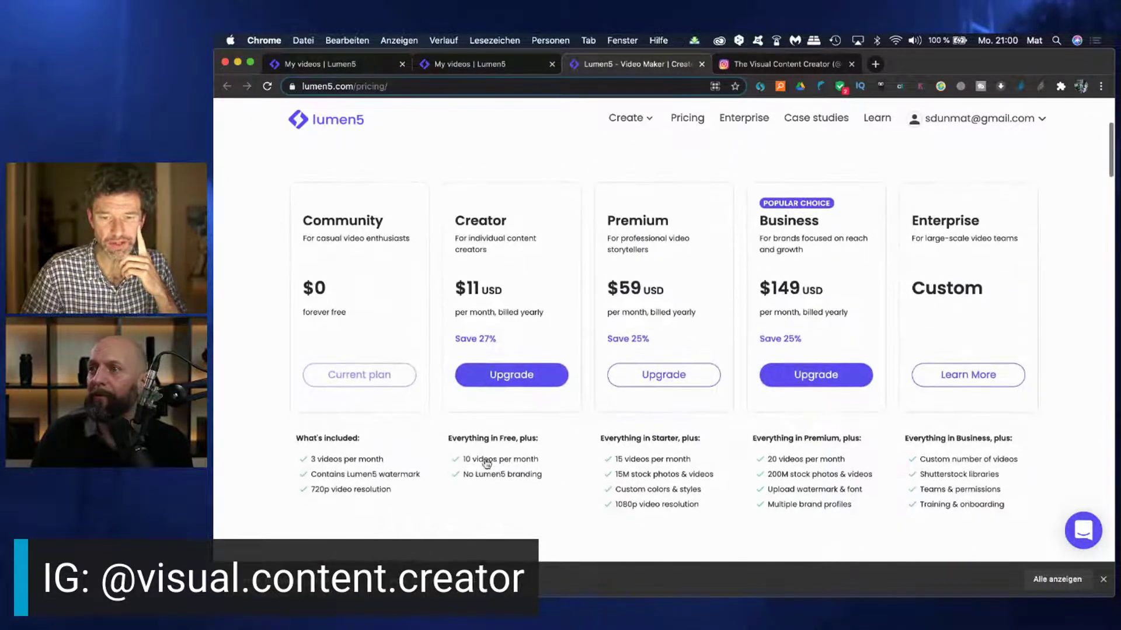